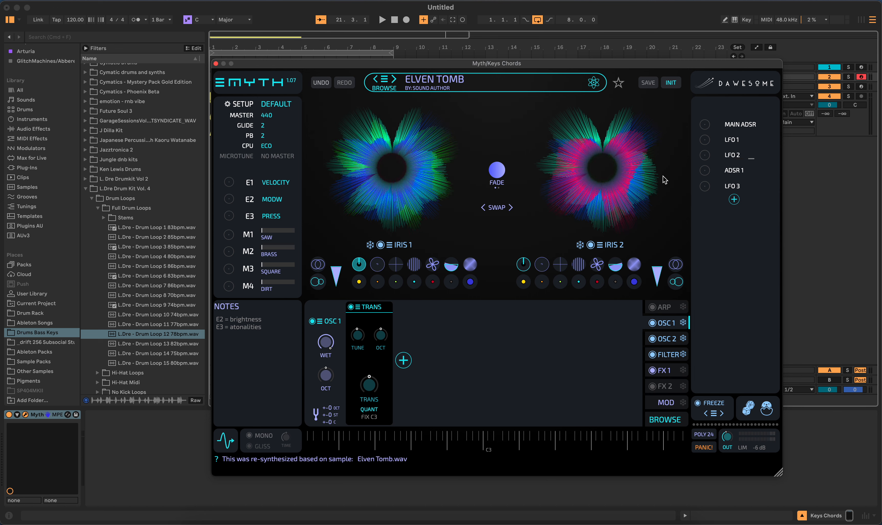
Load the ALLEY CAFE user preset in the Myth synth
{"action": "left_click", "coordinate": [383, 80]}
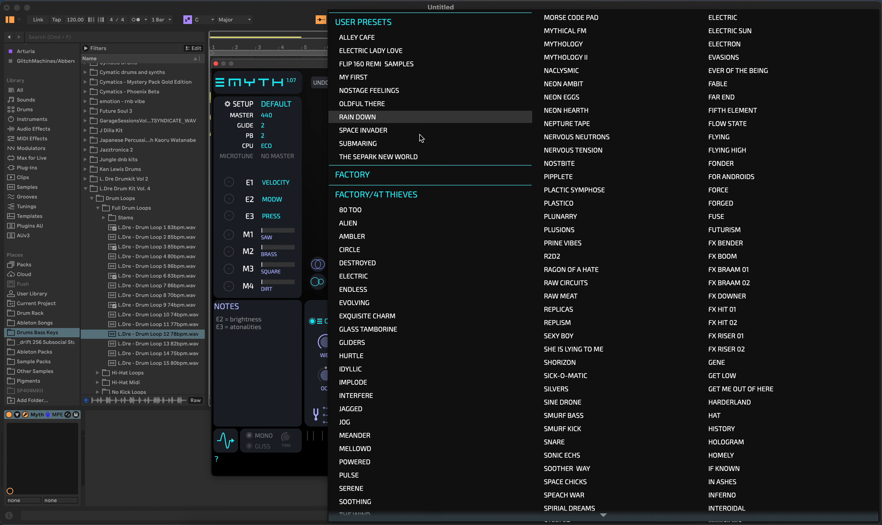
{"action": "left_click", "coordinate": [285, 332]}
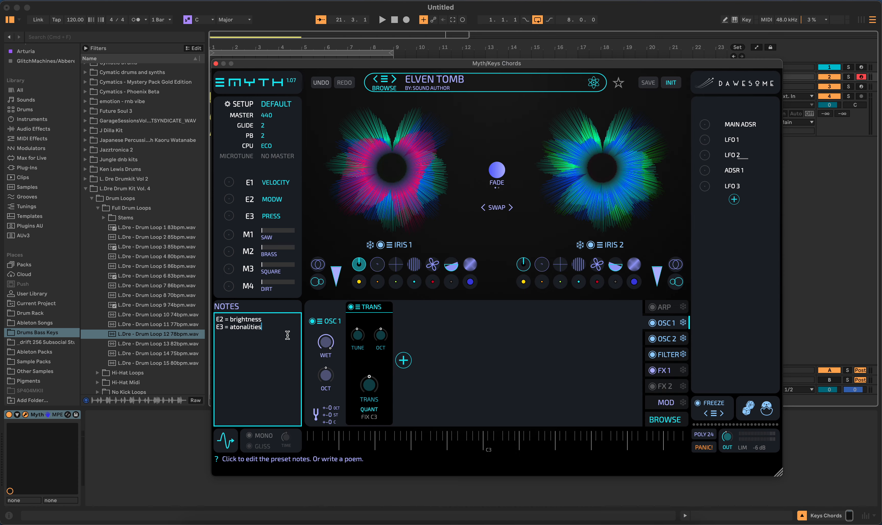
{"action": "left_click", "coordinate": [383, 82]}
{"action": "left_click", "coordinate": [357, 38]}
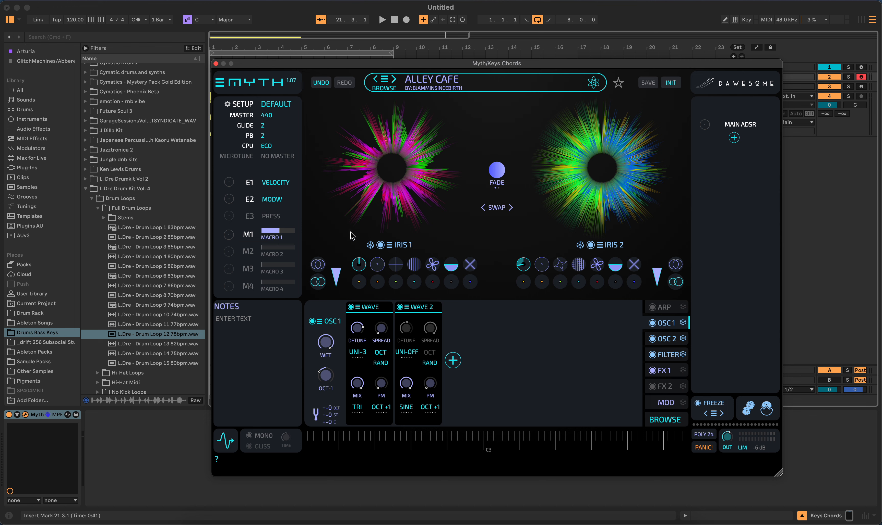
Collapse the L.Dre Drum Kit Vol. 4 folder and load the synth's INIT preset
{"action": "left_click", "coordinate": [86, 189]}
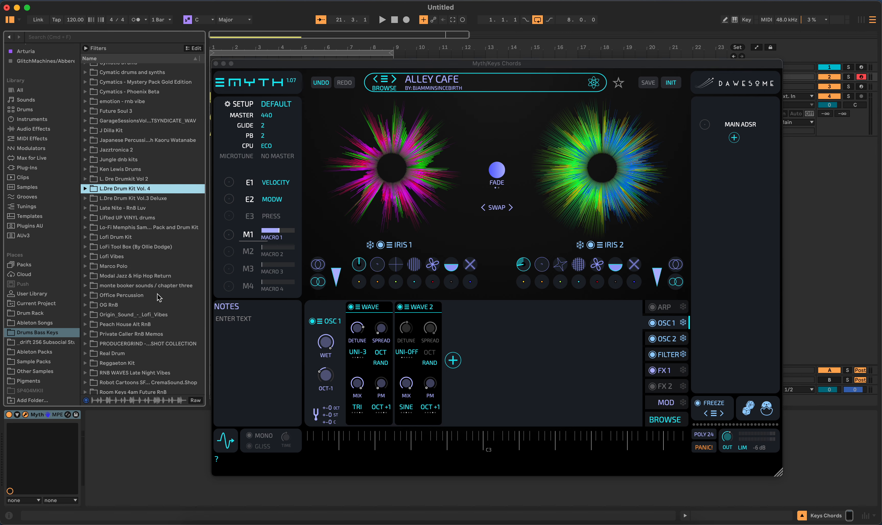
{"action": "scroll", "coordinate": [159, 298], "scroll_direction": "down", "scroll_amount": 1}
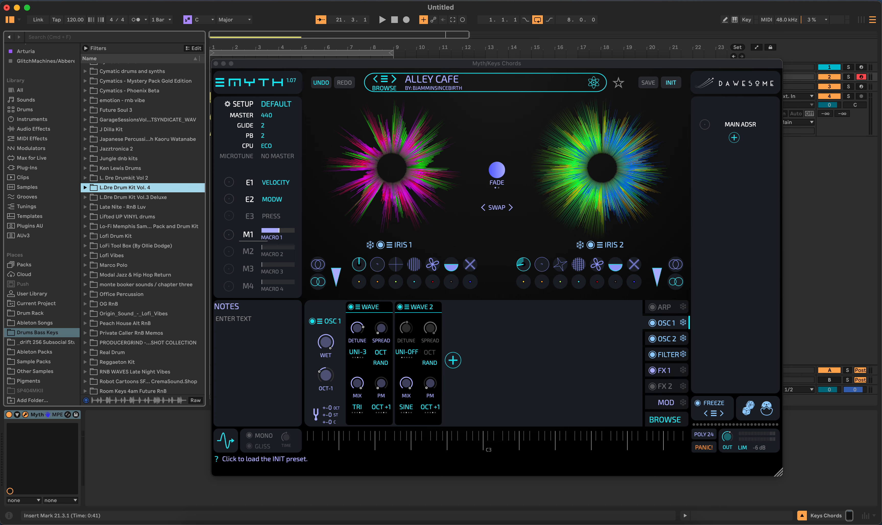
{"action": "left_click", "coordinate": [671, 83]}
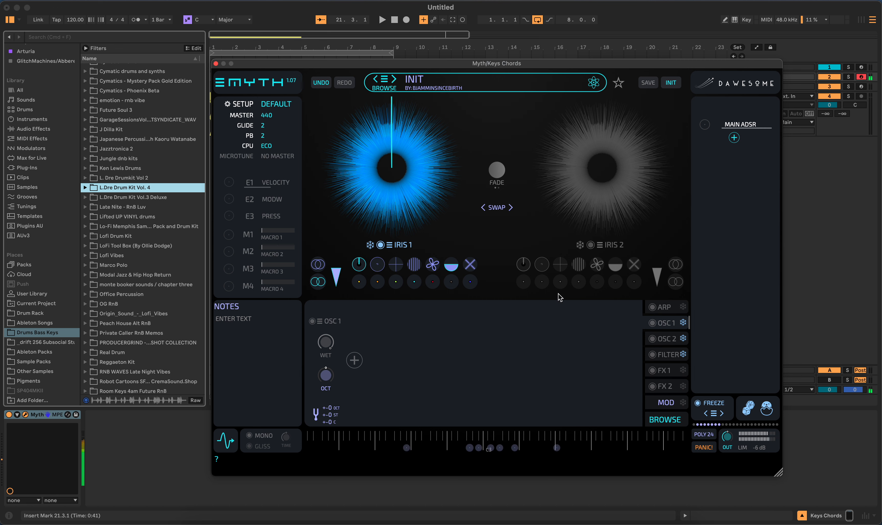
Open the MAIN ADSR envelope, try lowering its sustain level, and undo that change
{"action": "left_click", "coordinate": [741, 125]}
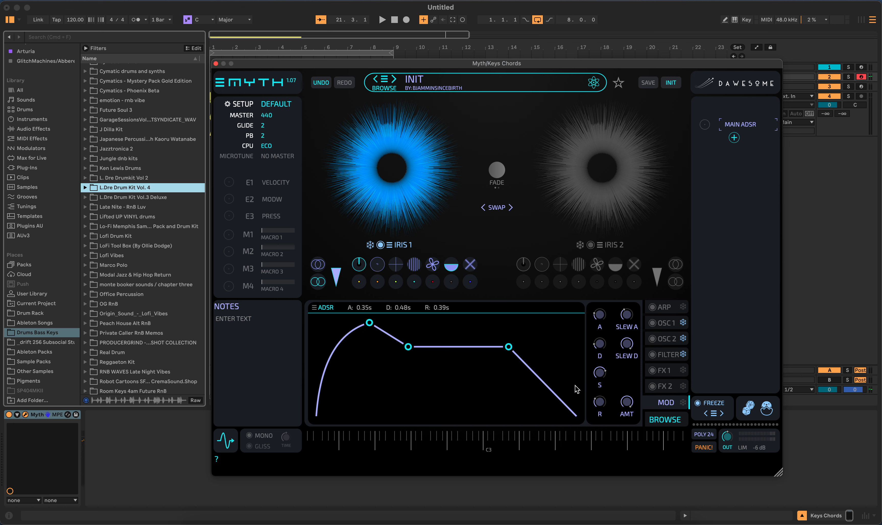
{"action": "left_click", "coordinate": [314, 308]}
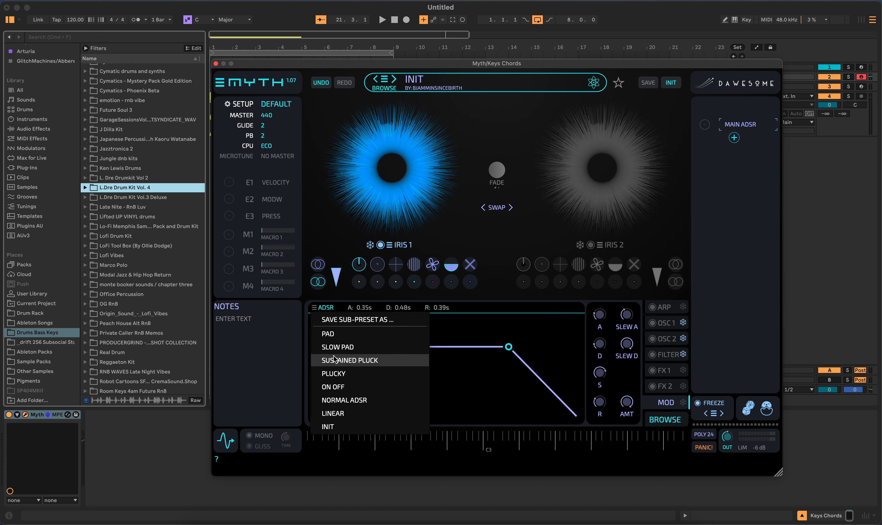
{"action": "left_click", "coordinate": [502, 394]}
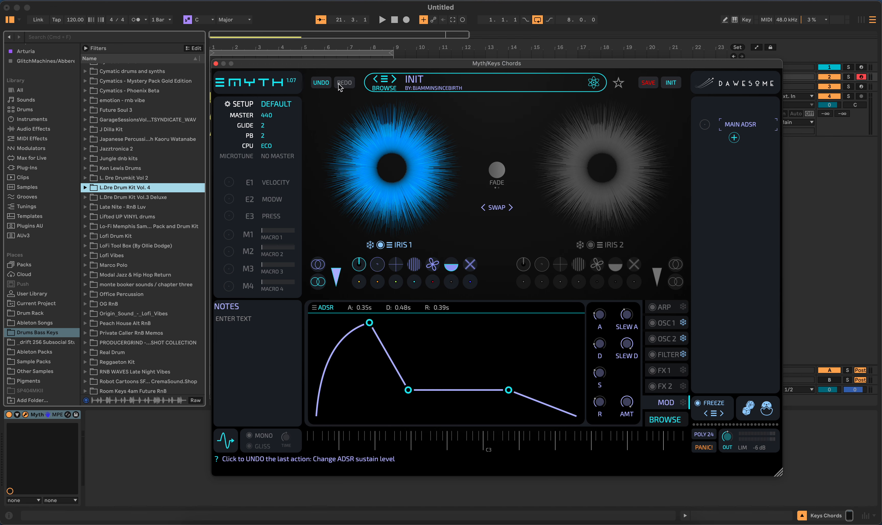
{"action": "left_click", "coordinate": [321, 85]}
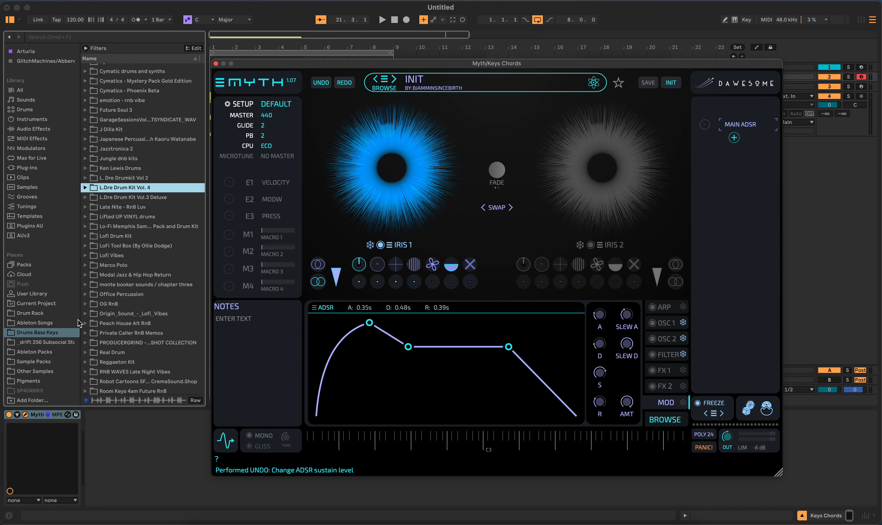
Find the Cymatics - Phoenix Beta folder among the samples and expand its PHOENIX Production Suite - RnB subfolder
{"action": "scroll", "coordinate": [104, 318], "scroll_direction": "down", "scroll_amount": 10}
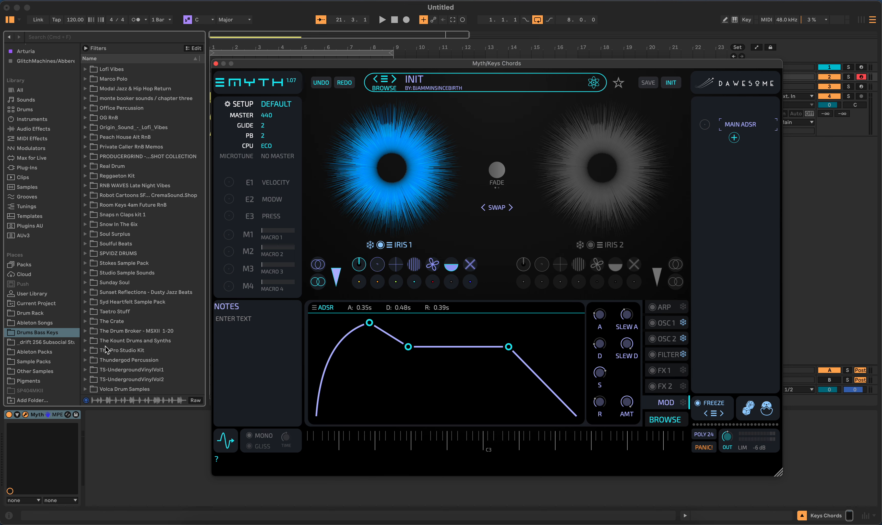
{"action": "left_click", "coordinate": [85, 341]}
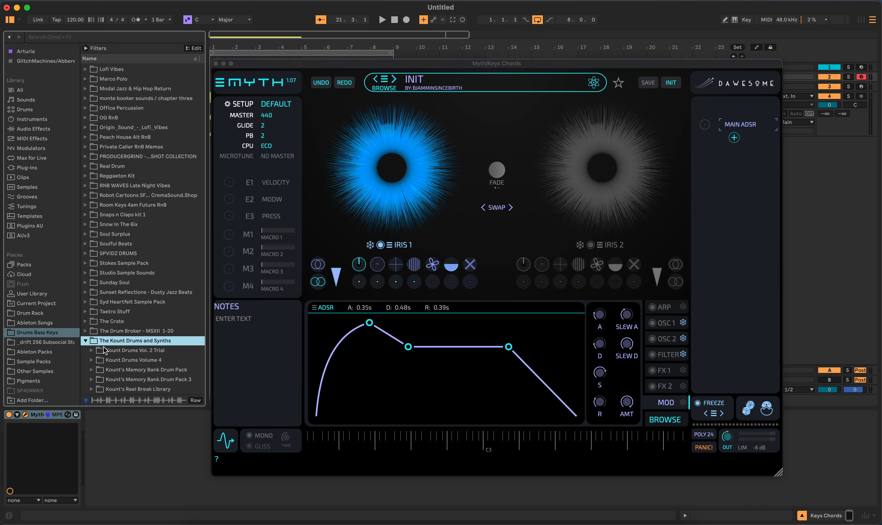
{"action": "scroll", "coordinate": [121, 320], "scroll_direction": "up", "scroll_amount": 10}
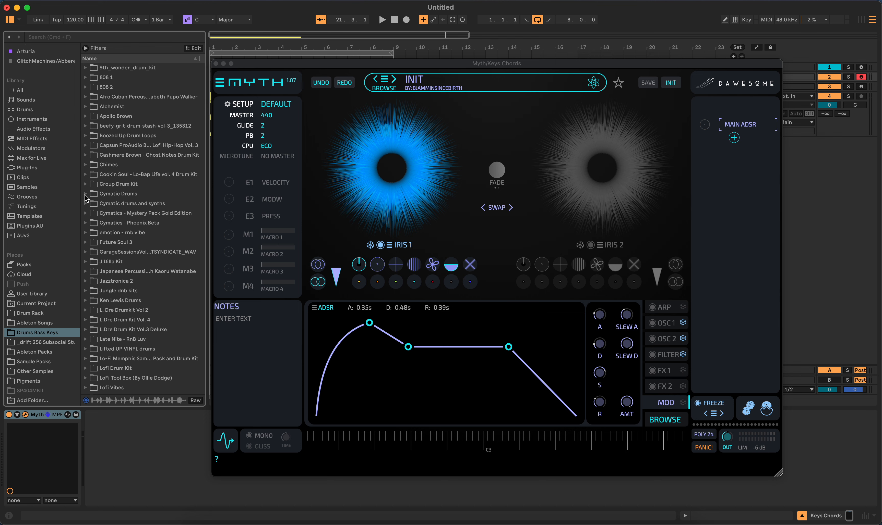
{"action": "left_click", "coordinate": [86, 222]}
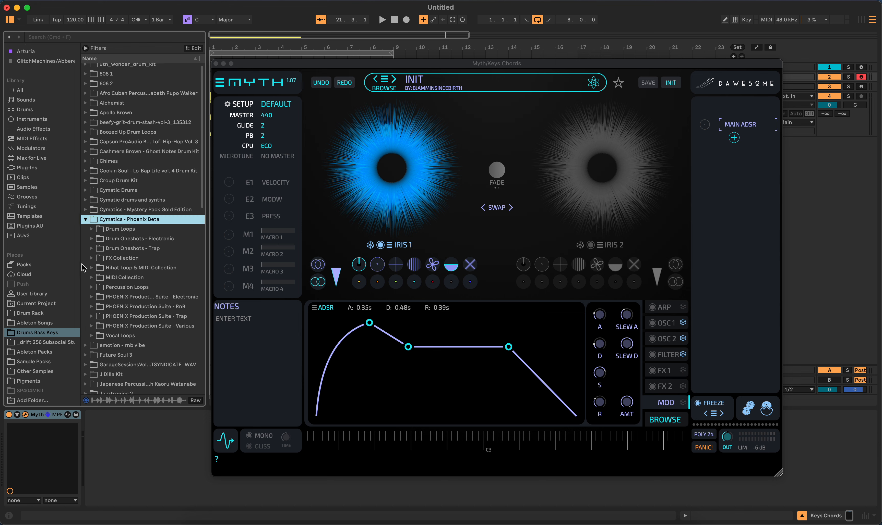
{"action": "left_click", "coordinate": [92, 306]}
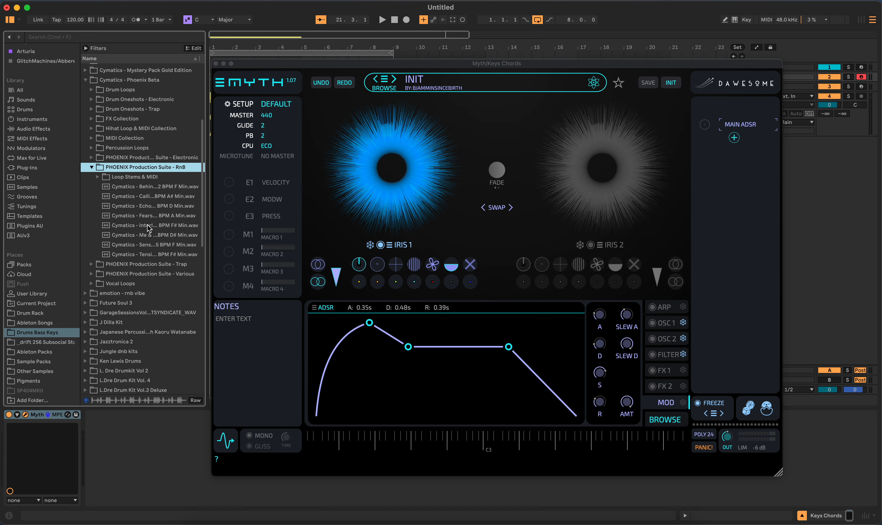
Audition several RnB samples and load Cymatics - Senses - 85 BPM F Min.wav into IRIS 1
{"action": "left_click", "coordinate": [153, 208]}
{"action": "left_click", "coordinate": [153, 199]}
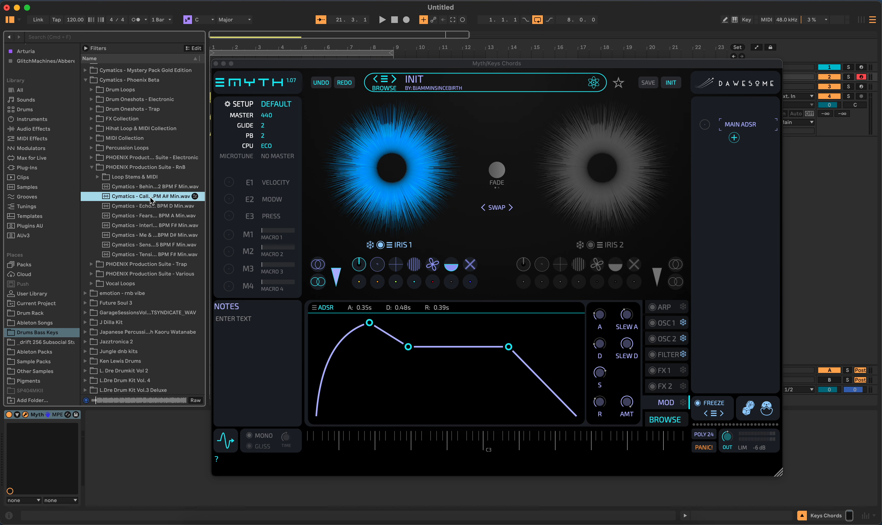
{"action": "left_click", "coordinate": [149, 235]}
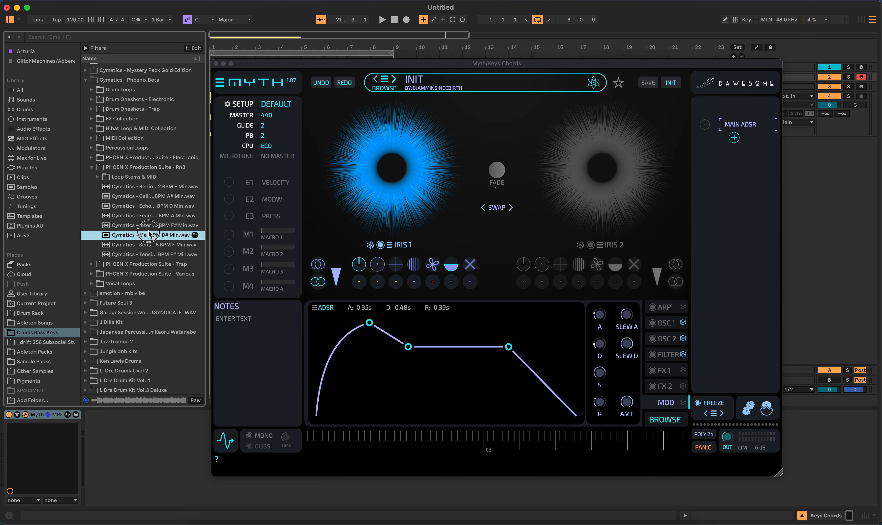
{"action": "left_click", "coordinate": [150, 247]}
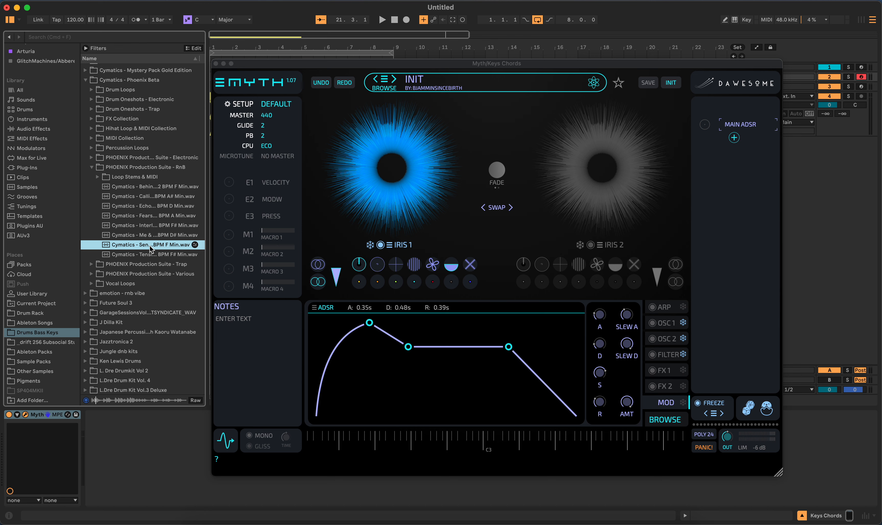
{"action": "left_click_drag", "start_coordinate": [150, 250], "coordinate": [369, 187]}
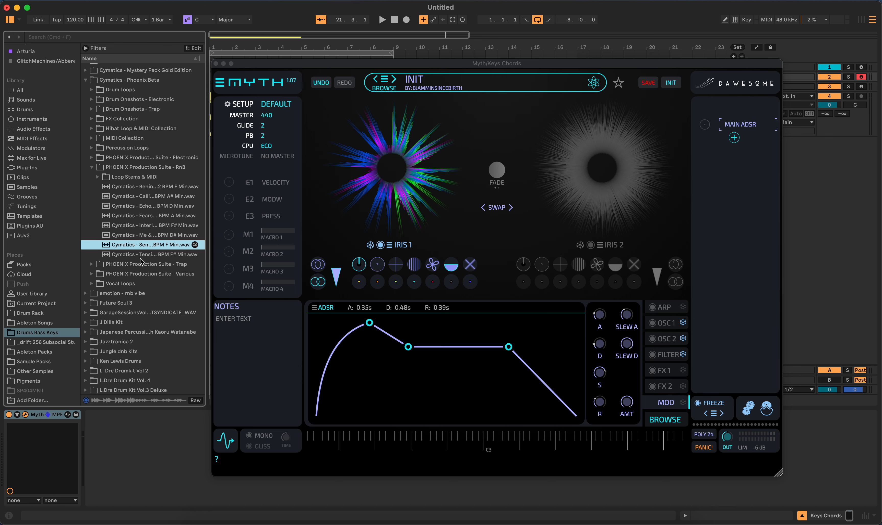
Load the Cymatics "Song..." BPM A Min.wav sample from PHOENIX Production Suite - Trap into IRIS 2 and enable that iris
{"action": "left_click", "coordinate": [91, 169]}
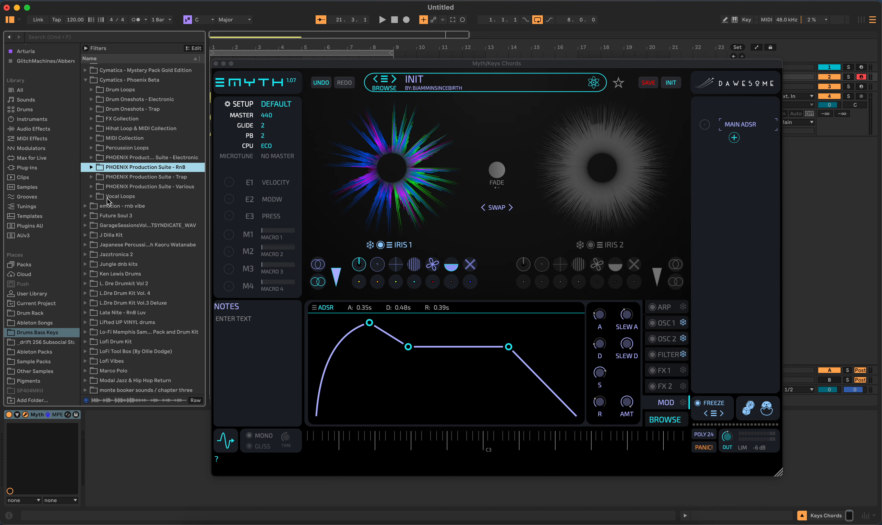
{"action": "left_click", "coordinate": [95, 179]}
{"action": "left_click", "coordinate": [91, 177]}
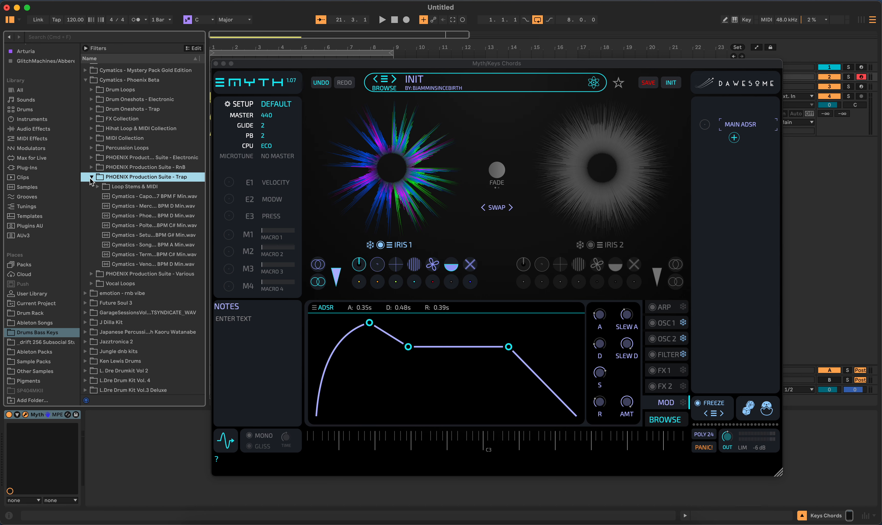
{"action": "left_click", "coordinate": [158, 227]}
{"action": "left_click", "coordinate": [158, 246]}
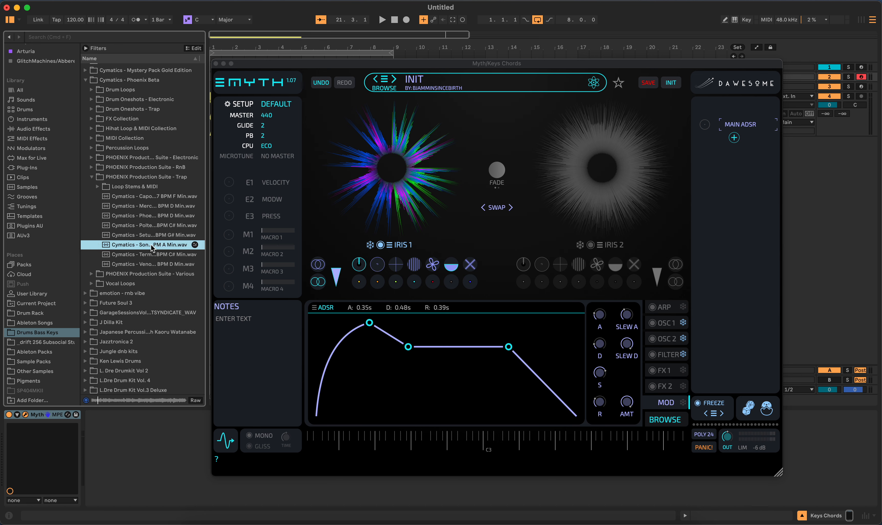
{"action": "left_click_drag", "start_coordinate": [154, 248], "coordinate": [608, 189]}
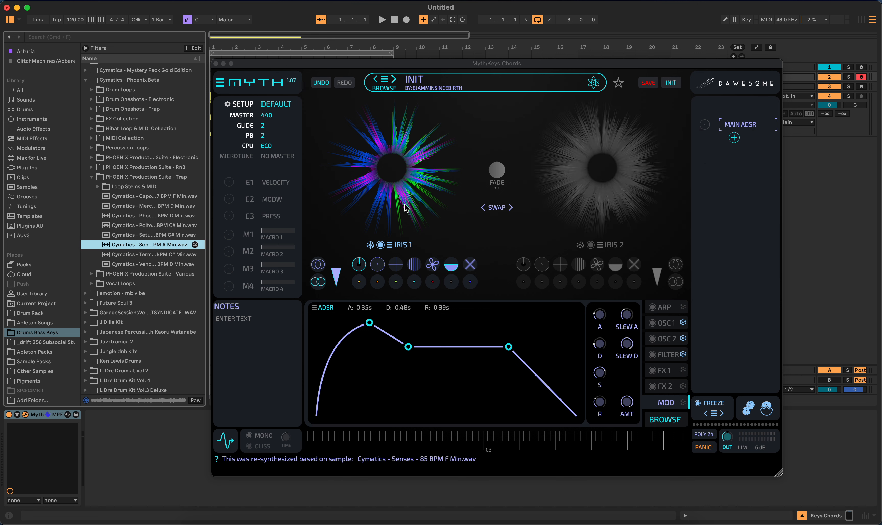
{"action": "left_click", "coordinate": [590, 245]}
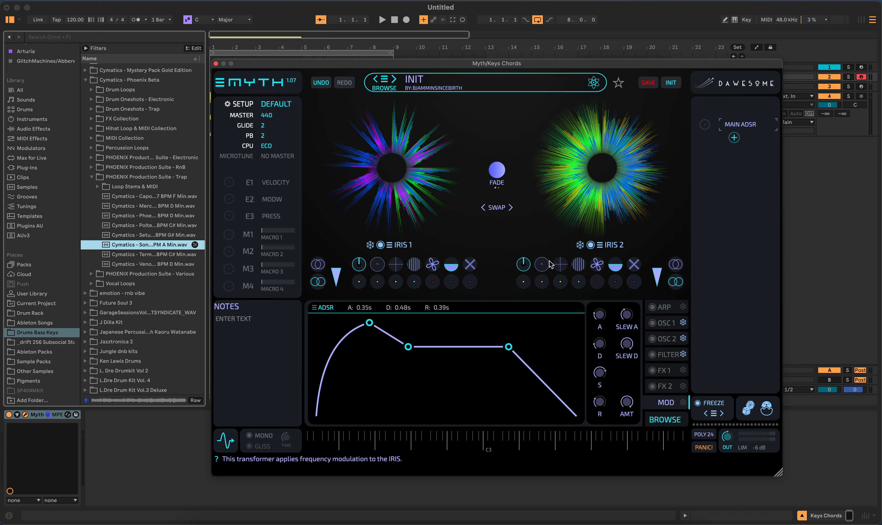
Create and use a new LFO for the playback position of IRIS 1
{"action": "right_click", "coordinate": [405, 203]}
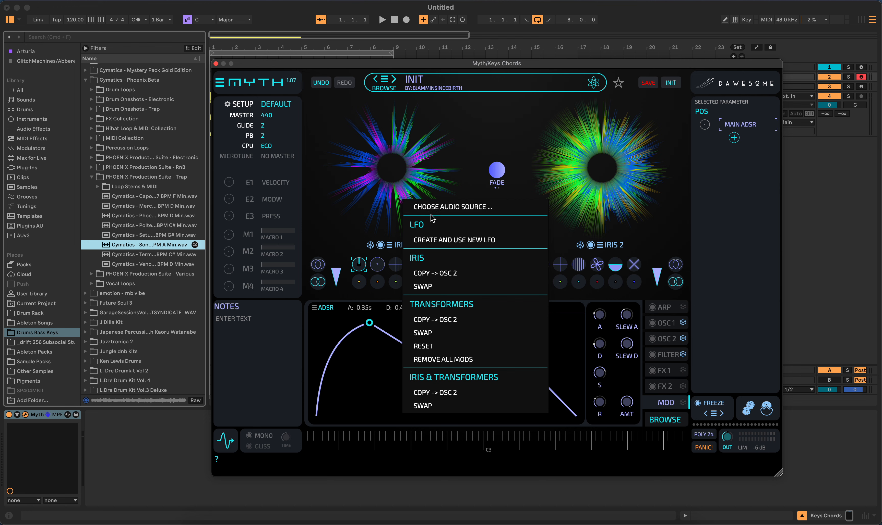
{"action": "left_click", "coordinate": [432, 240]}
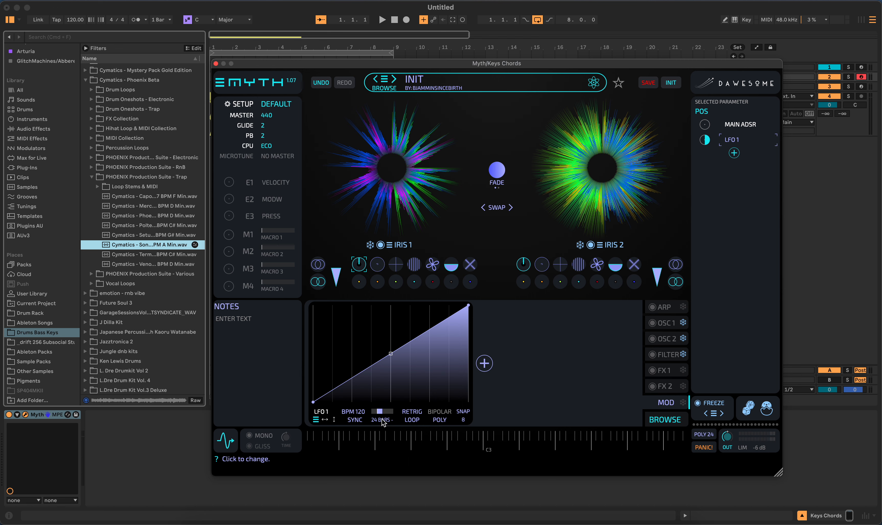
Set the project tempo to 78 BPM
{"action": "left_click_drag", "start_coordinate": [74, 19], "coordinate": [75, 34]}
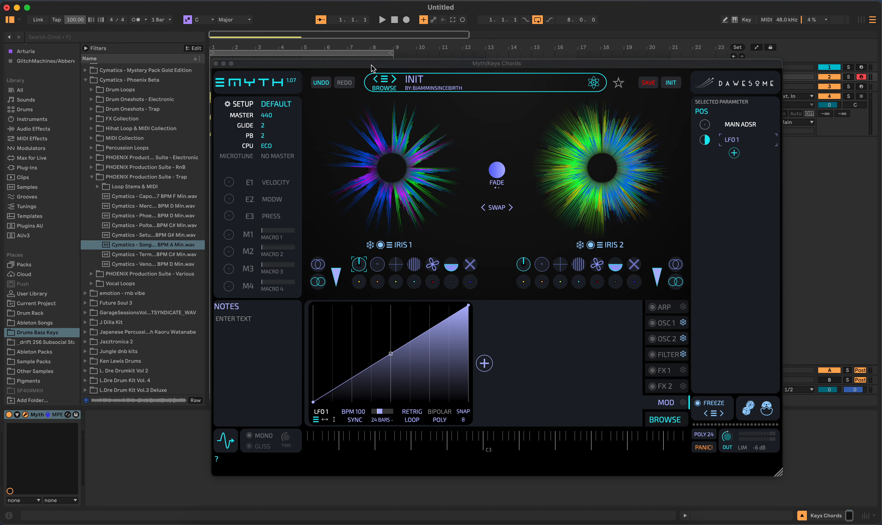
{"action": "mouse_move", "coordinate": [373, 67]}
{"action": "left_mouse_down"}
{"action": "mouse_move", "coordinate": [431, 153]}
{"action": "mouse_move", "coordinate": [388, 158]}
{"action": "mouse_move", "coordinate": [372, 144]}
{"action": "mouse_move", "coordinate": [371, 69]}
{"action": "left_mouse_up"}
{"action": "left_click_drag", "start_coordinate": [73, 23], "coordinate": [73, 42]}
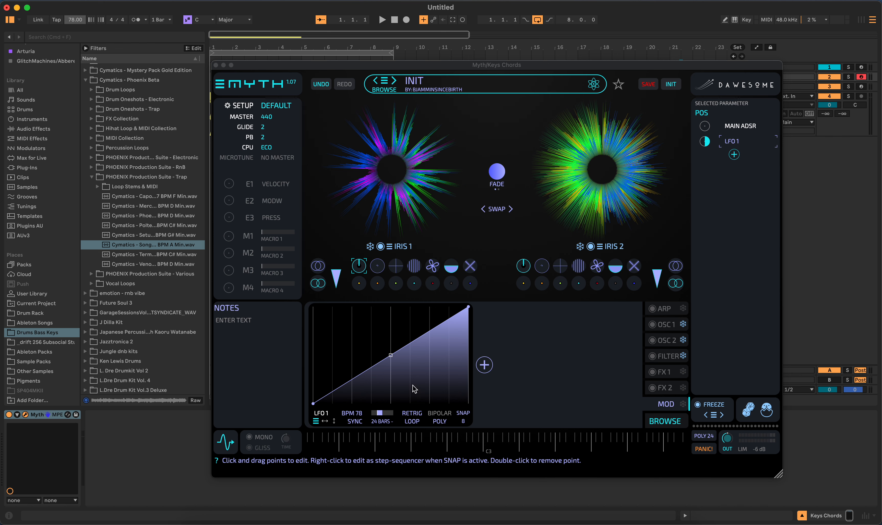
Create and use a new LFO for IRIS 2 and set its position modulation amount to about half
{"action": "right_click", "coordinate": [580, 184]}
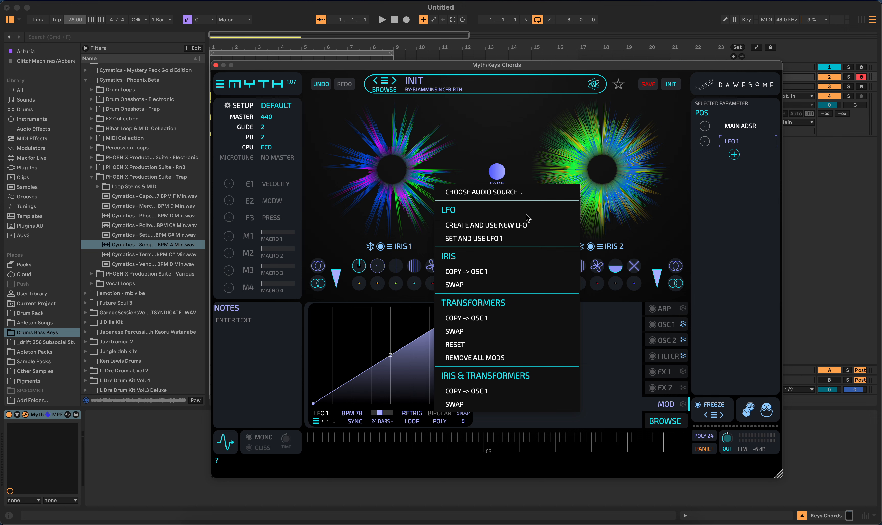
{"action": "left_click", "coordinate": [509, 228]}
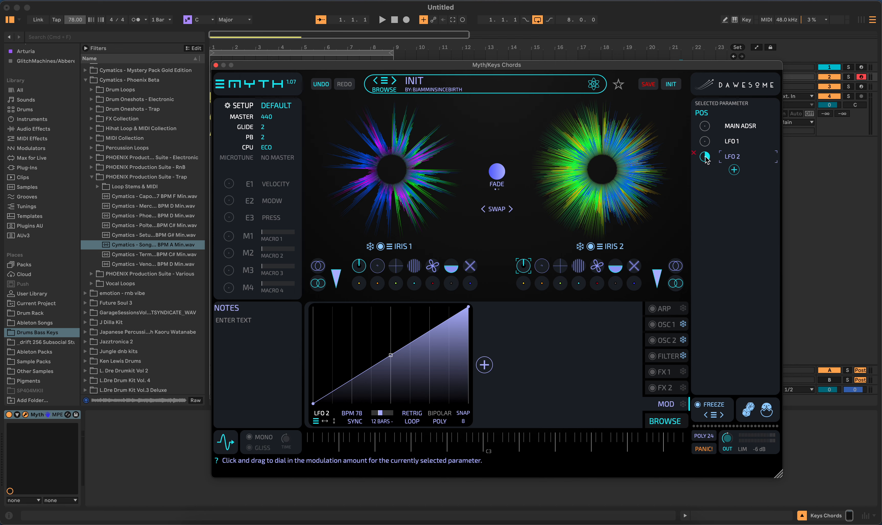
{"action": "left_click_drag", "start_coordinate": [704, 156], "coordinate": [609, 147]}
{"action": "left_click_drag", "start_coordinate": [707, 160], "coordinate": [706, 287]}
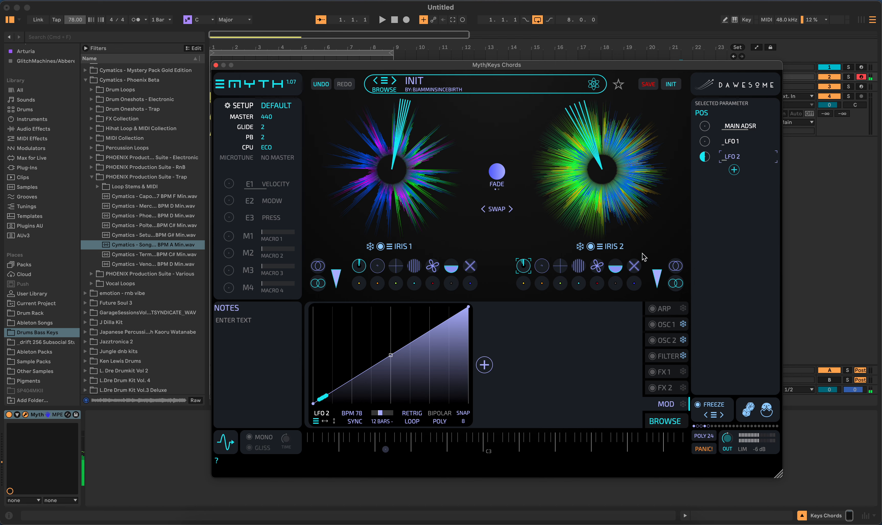
Add about a quarter of LFO 1 modulation to IRIS 2's position and set LFO 1's rate to 4 bars
{"action": "left_click_drag", "start_coordinate": [704, 141], "coordinate": [708, 132]}
{"action": "left_click_drag", "start_coordinate": [704, 142], "coordinate": [709, 123]}
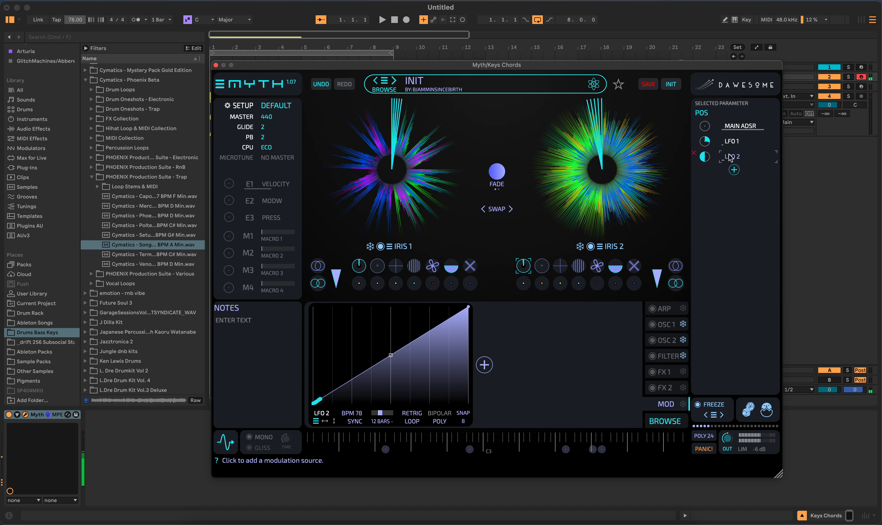
{"action": "left_click", "coordinate": [732, 141]}
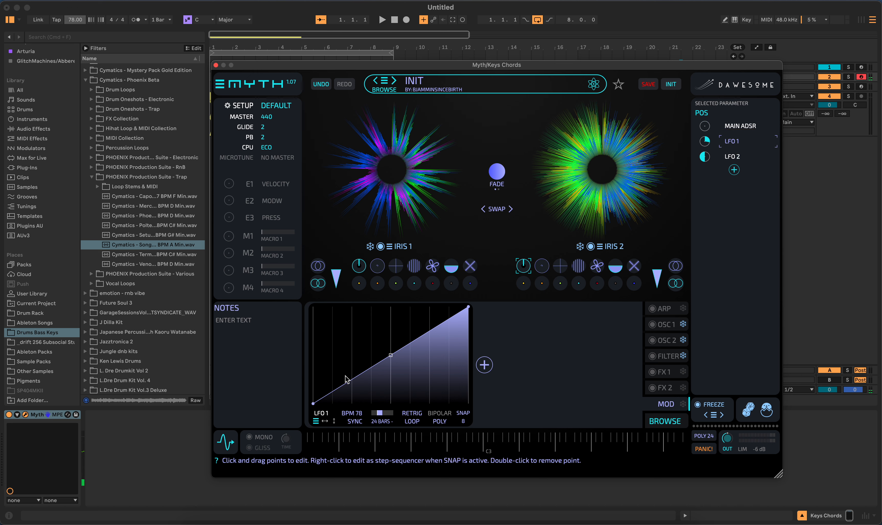
{"action": "left_click_drag", "start_coordinate": [381, 412], "coordinate": [388, 398]}
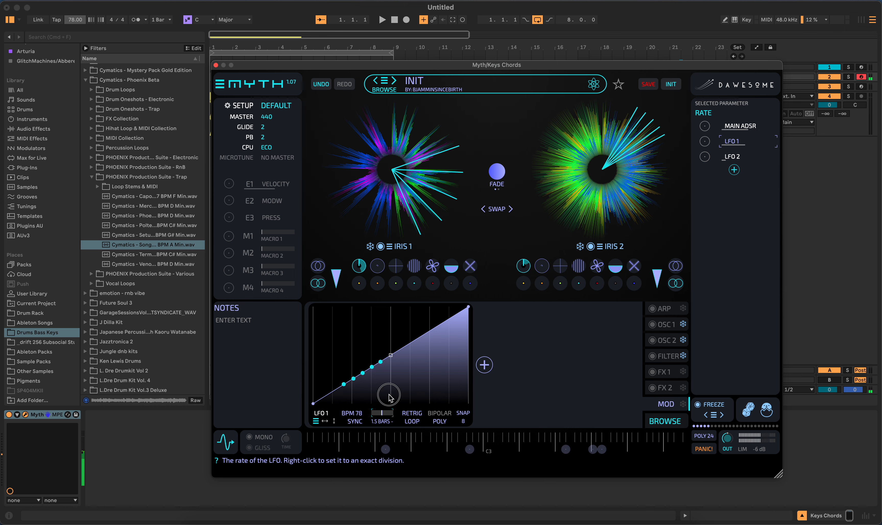
{"action": "left_click_drag", "start_coordinate": [388, 403], "coordinate": [388, 406]}
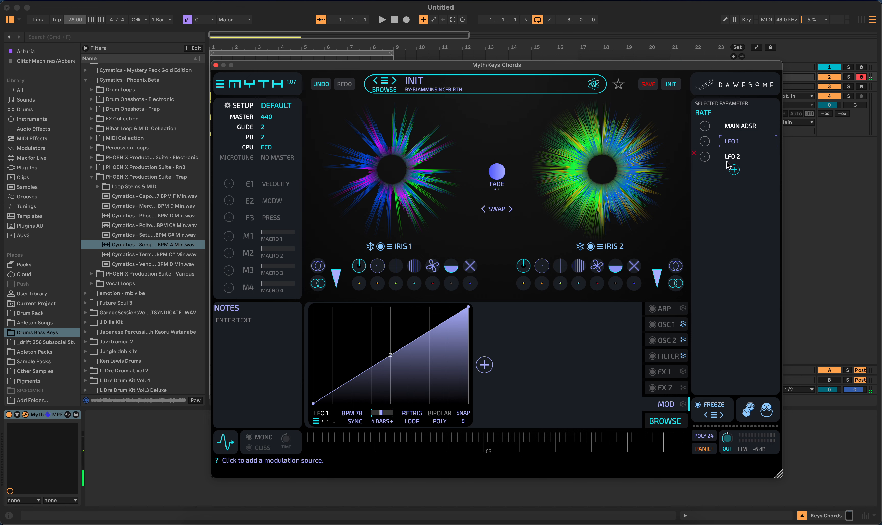
Set LFO 2's rate to 2 bars and change its shape to a sine
{"action": "left_click", "coordinate": [737, 159]}
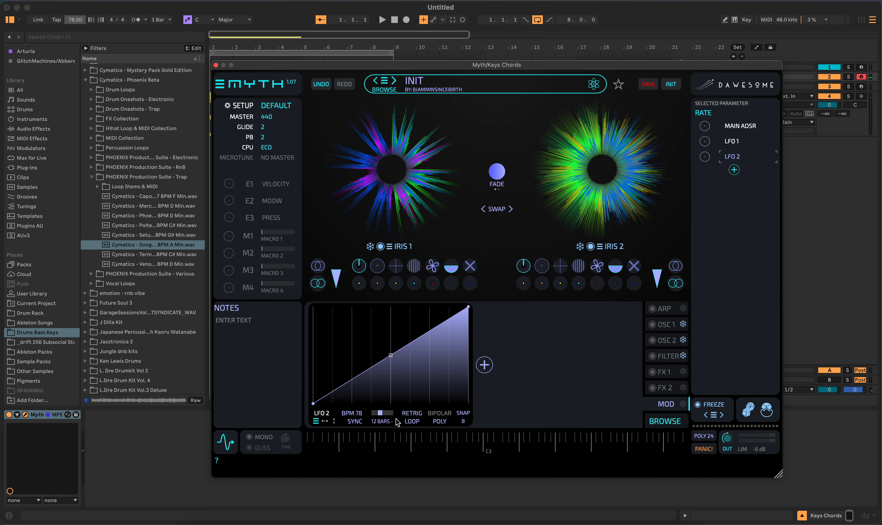
{"action": "mouse_move", "coordinate": [386, 424]}
{"action": "left_mouse_down"}
{"action": "mouse_move", "coordinate": [390, 400]}
{"action": "mouse_move", "coordinate": [390, 408]}
{"action": "left_mouse_up"}
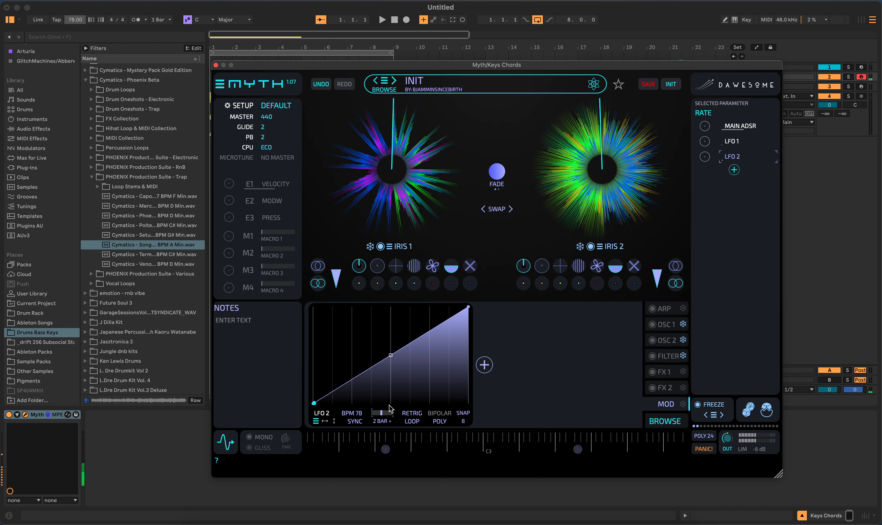
{"action": "left_click", "coordinate": [315, 422]}
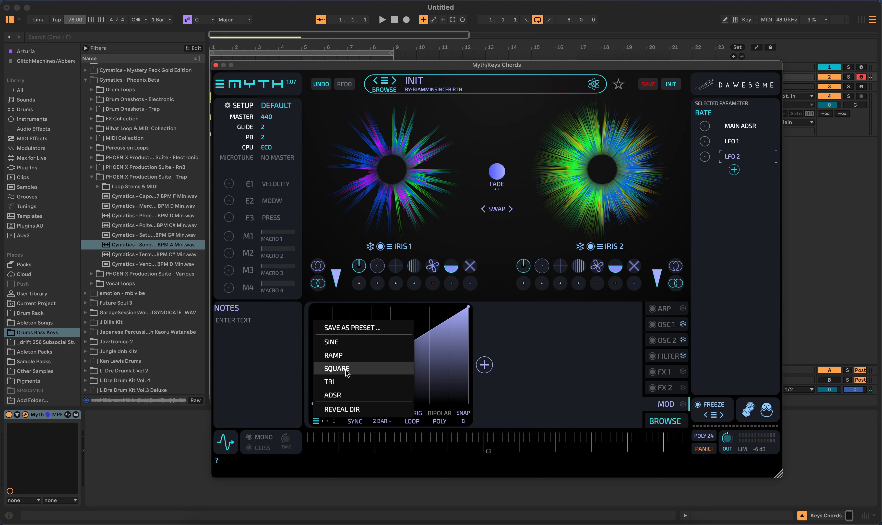
{"action": "left_click", "coordinate": [347, 343]}
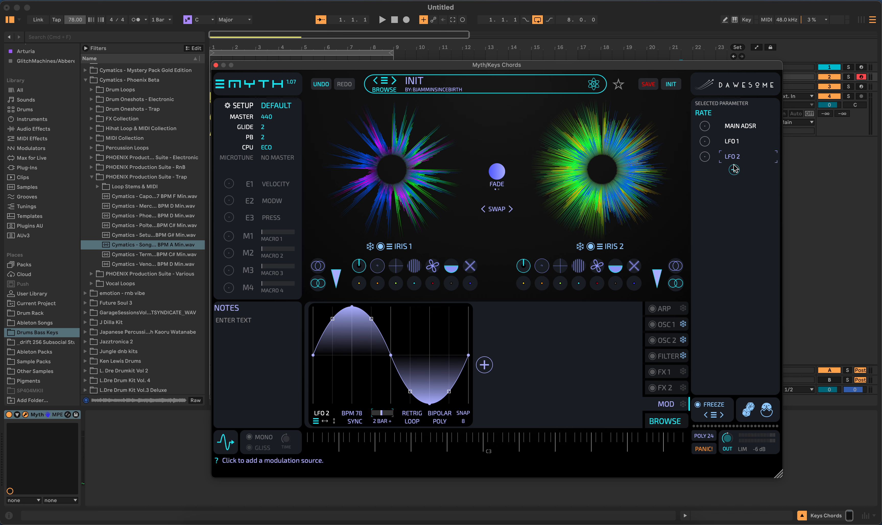
Change LFO 1's shape to a triangle and flip the waveform vertically
{"action": "left_click", "coordinate": [732, 141]}
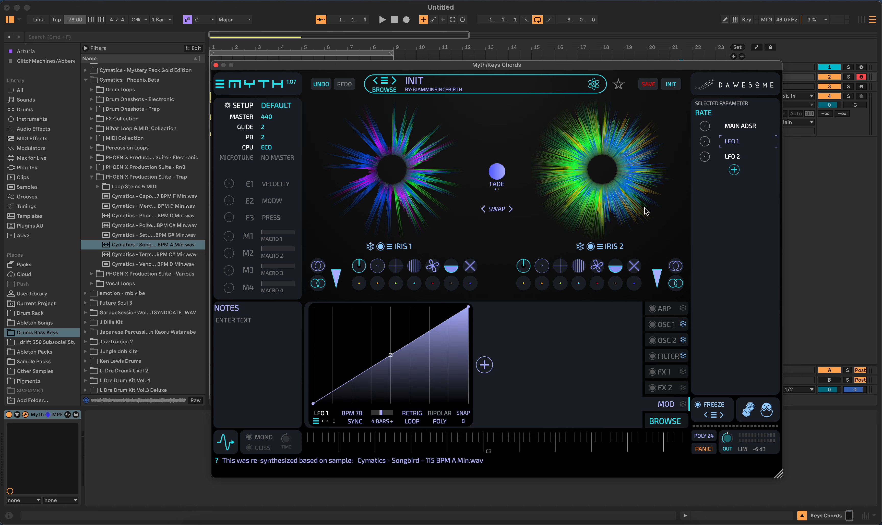
{"action": "left_click", "coordinate": [316, 422]}
{"action": "left_click", "coordinate": [338, 383]}
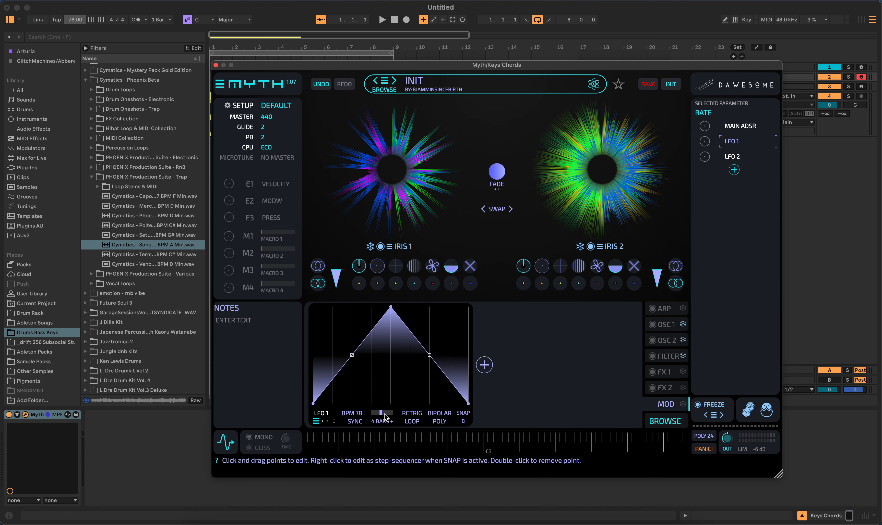
{"action": "left_click", "coordinate": [332, 423]}
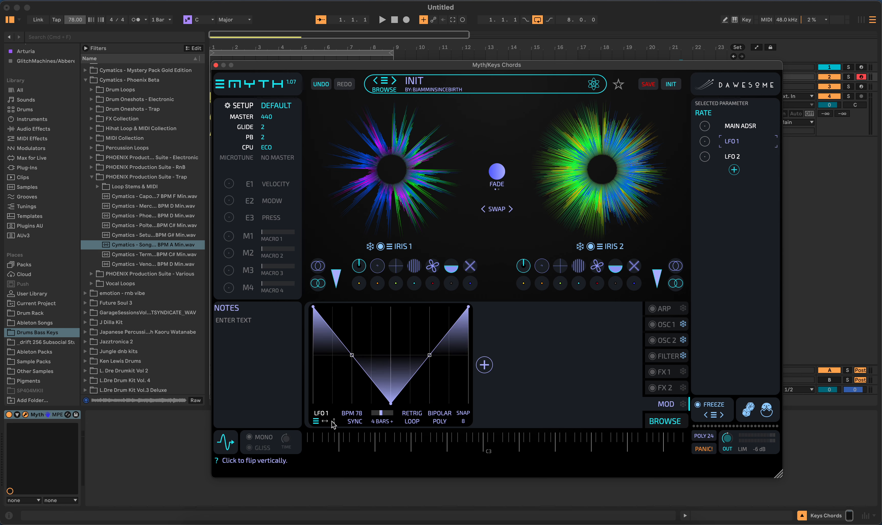
{"action": "left_click", "coordinate": [332, 422]}
{"action": "left_click", "coordinate": [332, 423]}
{"action": "left_click", "coordinate": [333, 423]}
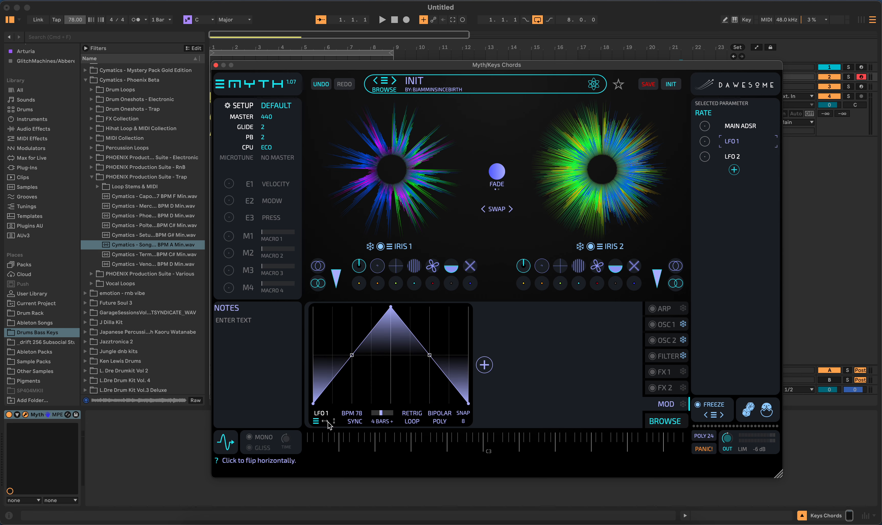
{"action": "left_click", "coordinate": [334, 422]}
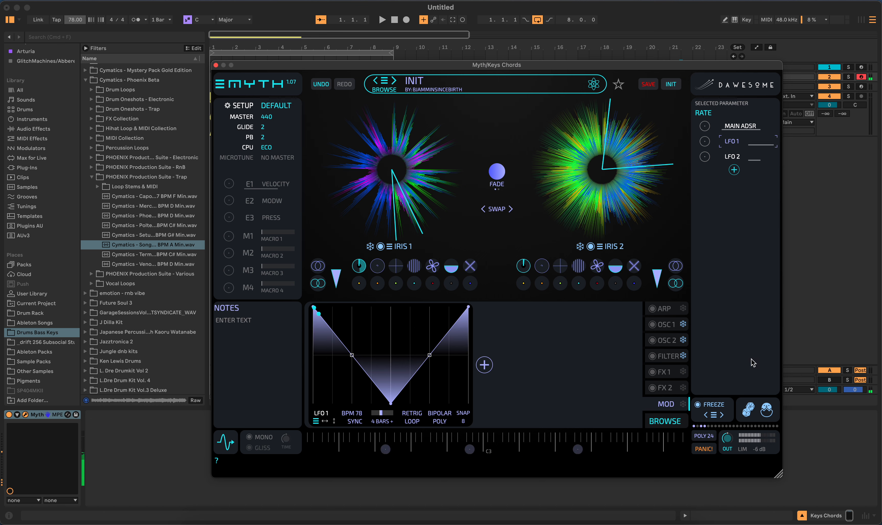
Unfreeze the OSC 1, OSC 2 and Filter sections
{"action": "left_click", "coordinate": [666, 325]}
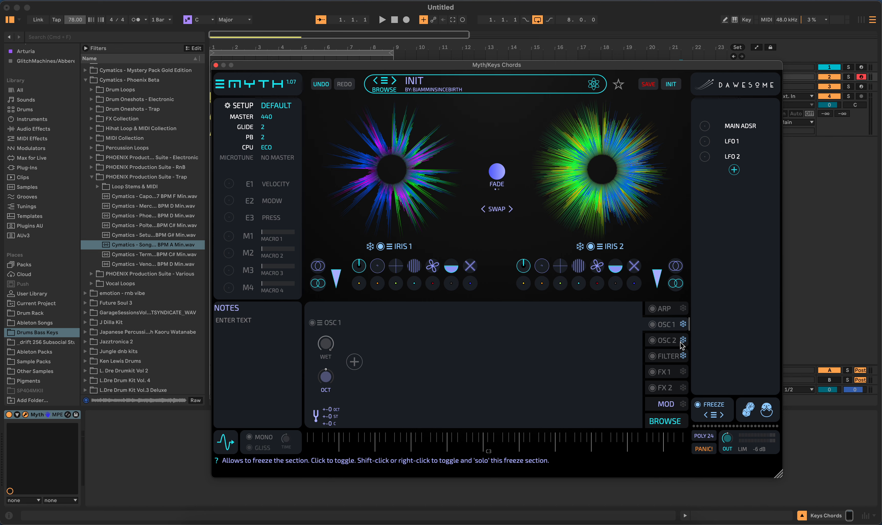
{"action": "left_click", "coordinate": [683, 326]}
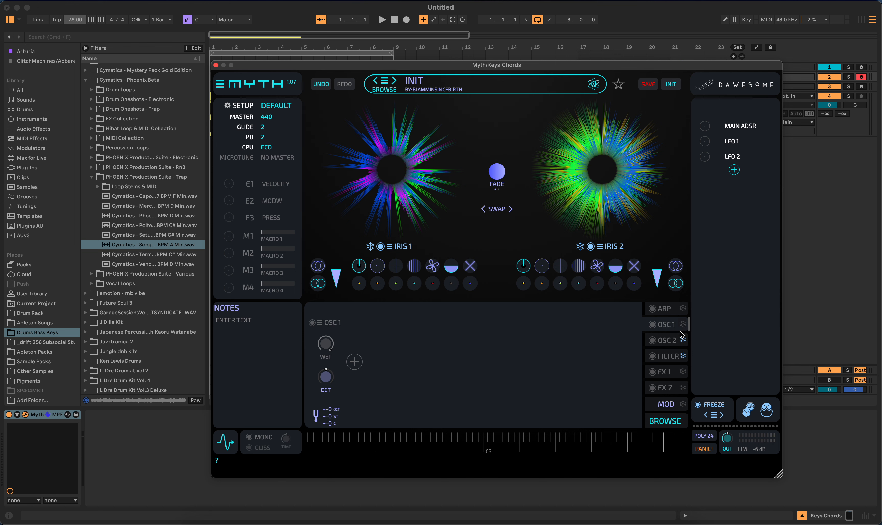
{"action": "left_click", "coordinate": [682, 340]}
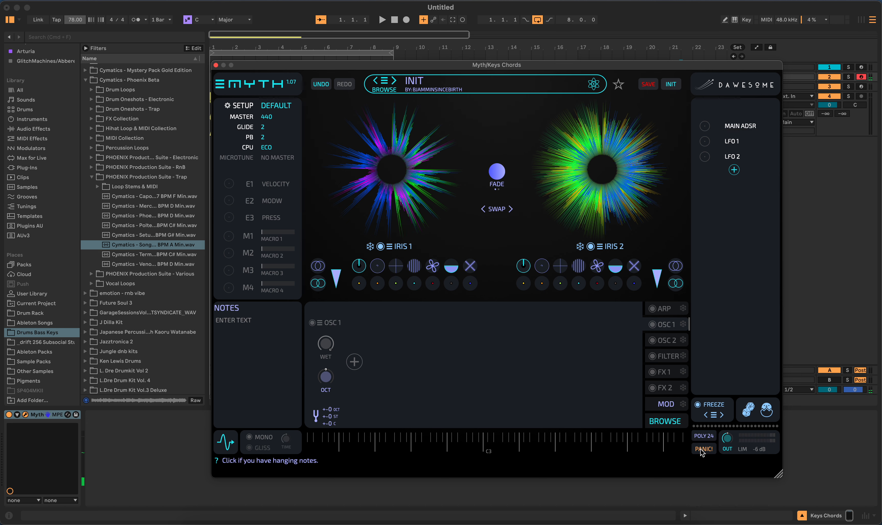
Turn on the output limiter and try its -6 dB option
{"action": "left_click", "coordinate": [743, 450]}
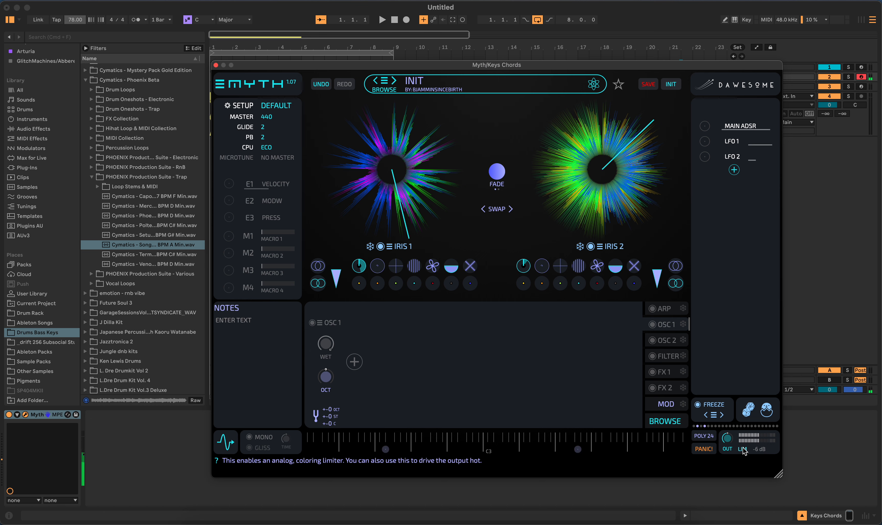
{"action": "left_click", "coordinate": [764, 452]}
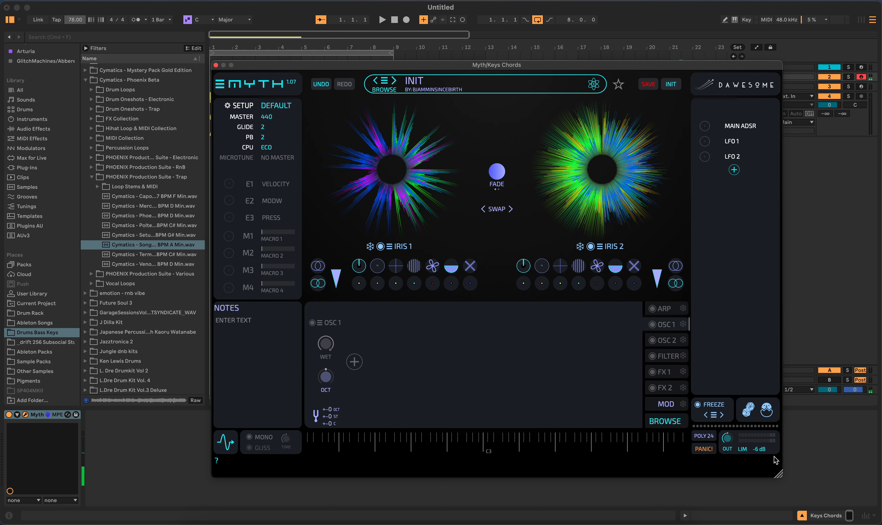
{"action": "left_click", "coordinate": [759, 452]}
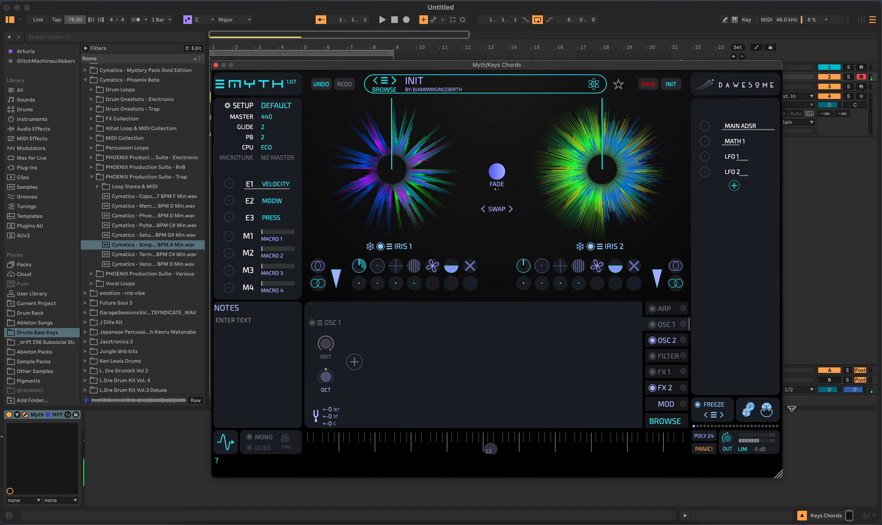
Breed new variations of the patch from the current preset selection while keeping both irises frozen
{"action": "left_click", "coordinate": [766, 411]}
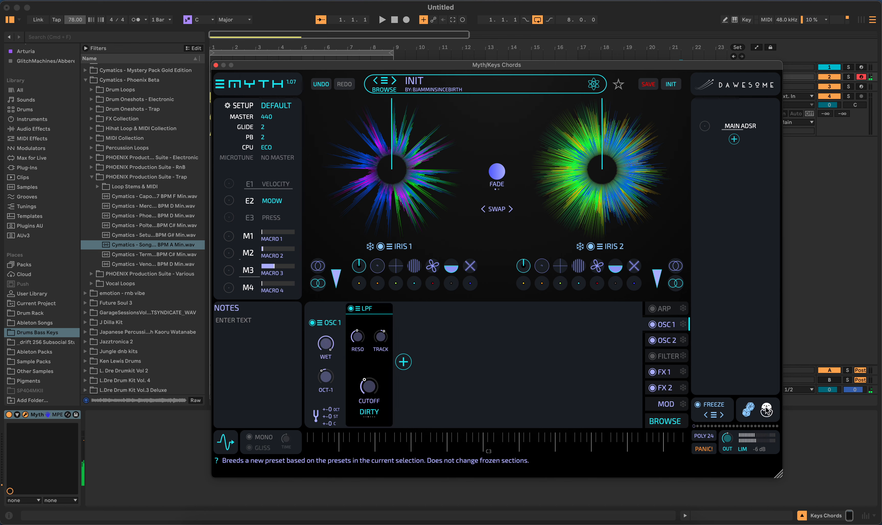
{"action": "left_click", "coordinate": [766, 410]}
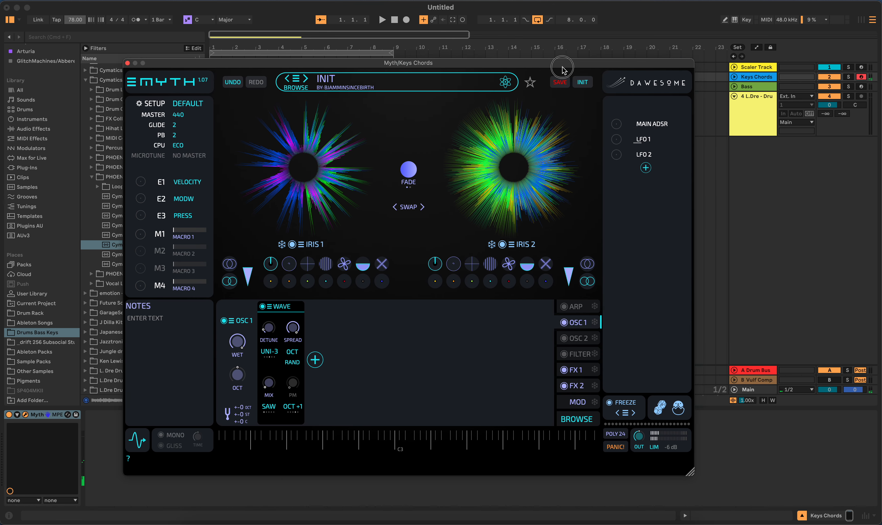
Unfold the Keys Chords track and set its MIDI input to All Ins on all channels
{"action": "left_click_drag", "start_coordinate": [496, 65], "coordinate": [394, 64]}
{"action": "left_click", "coordinate": [728, 76]}
{"action": "left_click", "coordinate": [733, 76]}
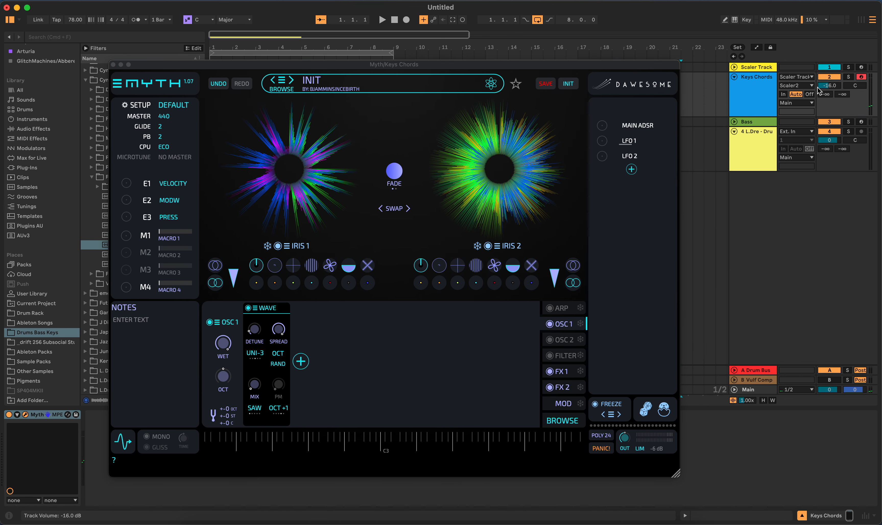
{"action": "left_click", "coordinate": [803, 77]}
{"action": "left_click", "coordinate": [802, 85]}
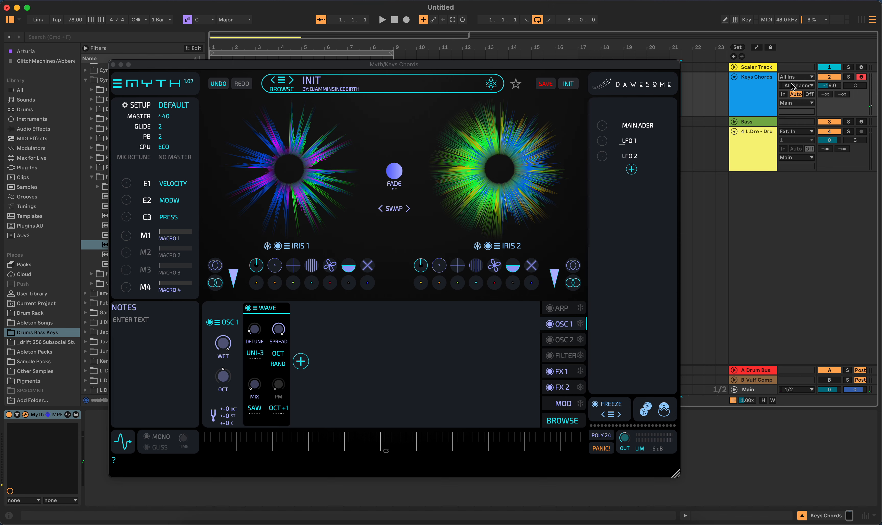
{"action": "left_click_drag", "start_coordinate": [568, 68], "coordinate": [724, 68]}
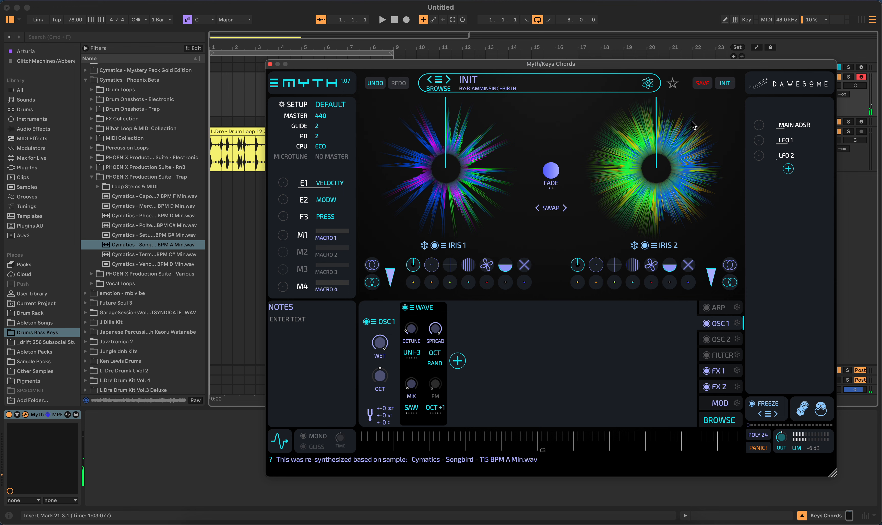
Breed two more variations of the patch
{"action": "left_click", "coordinate": [821, 408]}
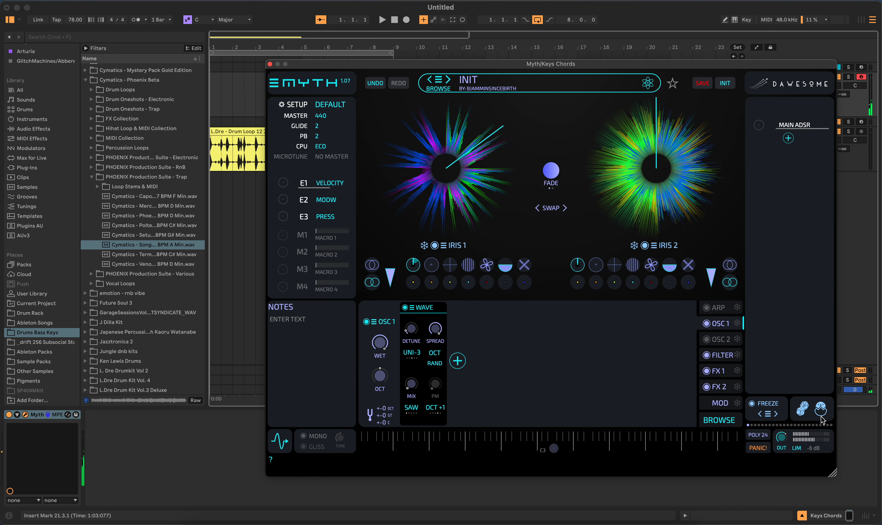
{"action": "left_click", "coordinate": [821, 409]}
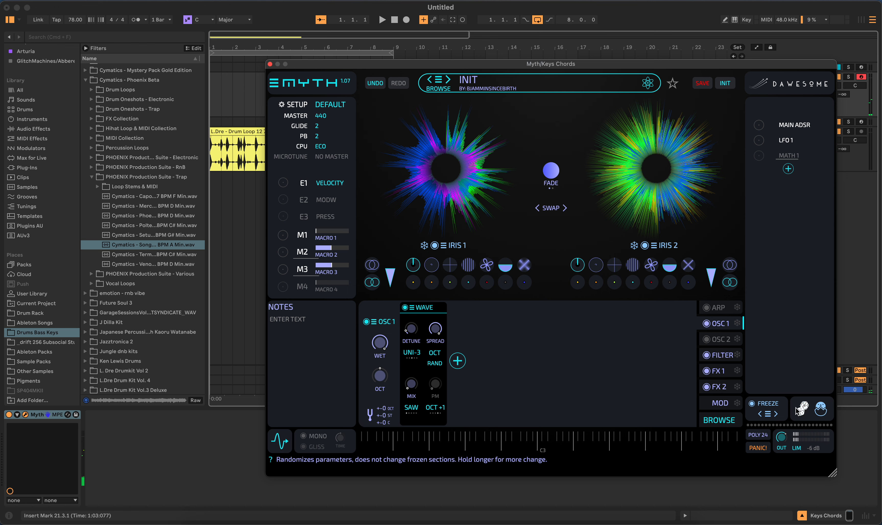
Randomize the unfrozen parameters several times, checking the Filter section, and breed another variation
{"action": "left_click", "coordinate": [802, 412]}
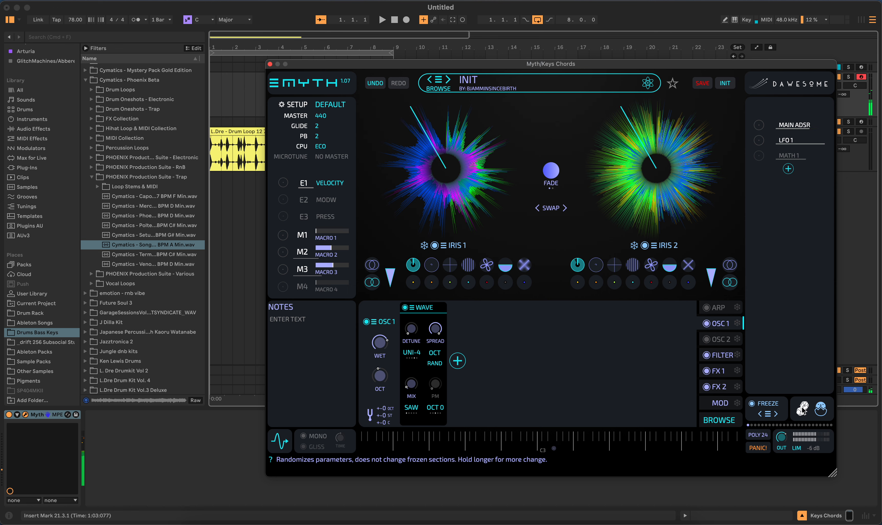
{"action": "left_click", "coordinate": [803, 411]}
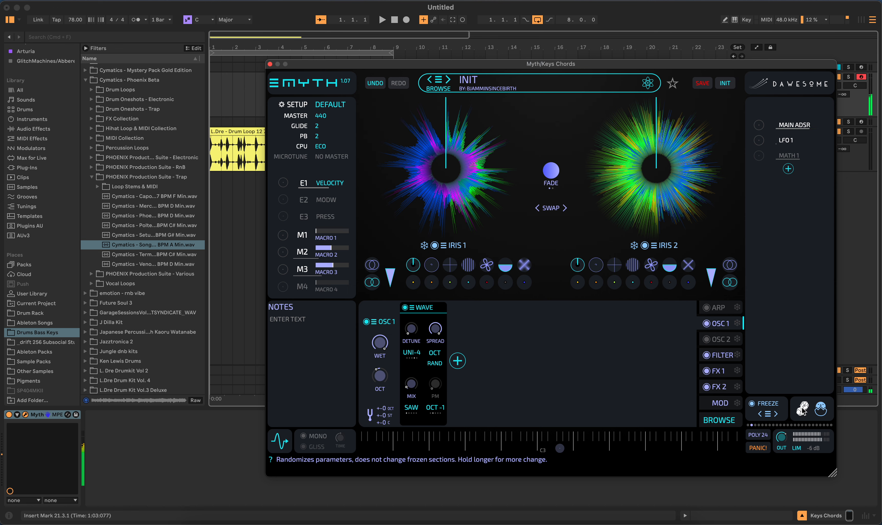
{"action": "left_click", "coordinate": [803, 411]}
{"action": "left_click", "coordinate": [806, 412]}
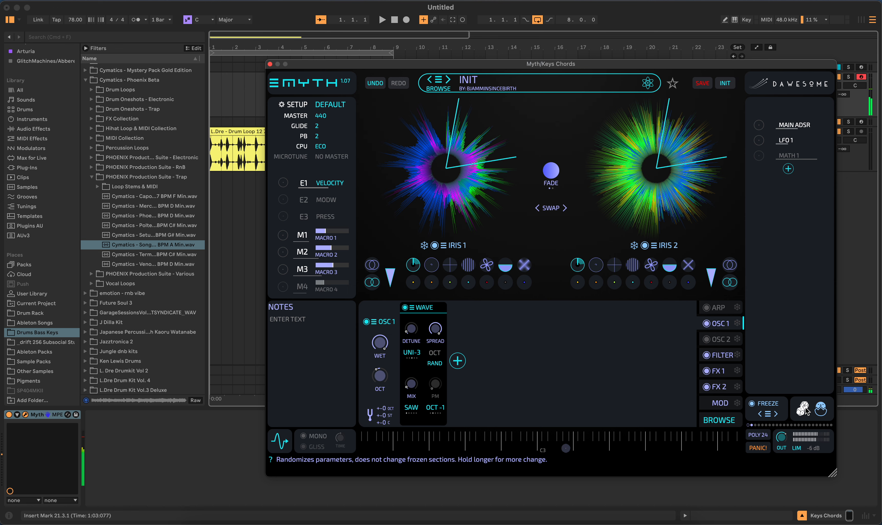
{"action": "left_click", "coordinate": [806, 411]}
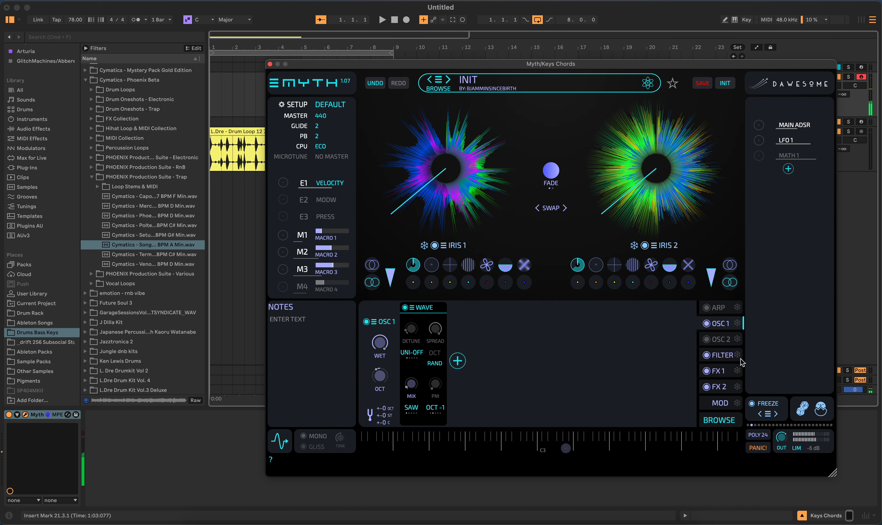
{"action": "left_click", "coordinate": [722, 356]}
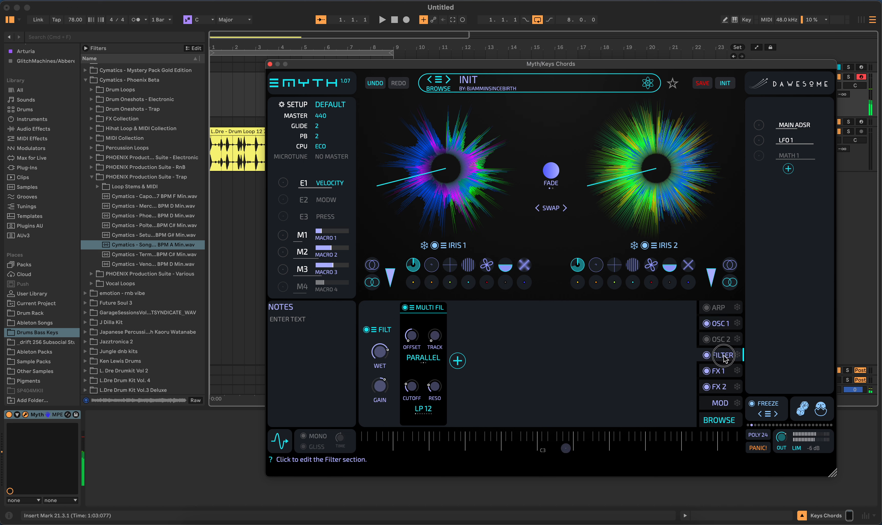
{"action": "left_click", "coordinate": [804, 412]}
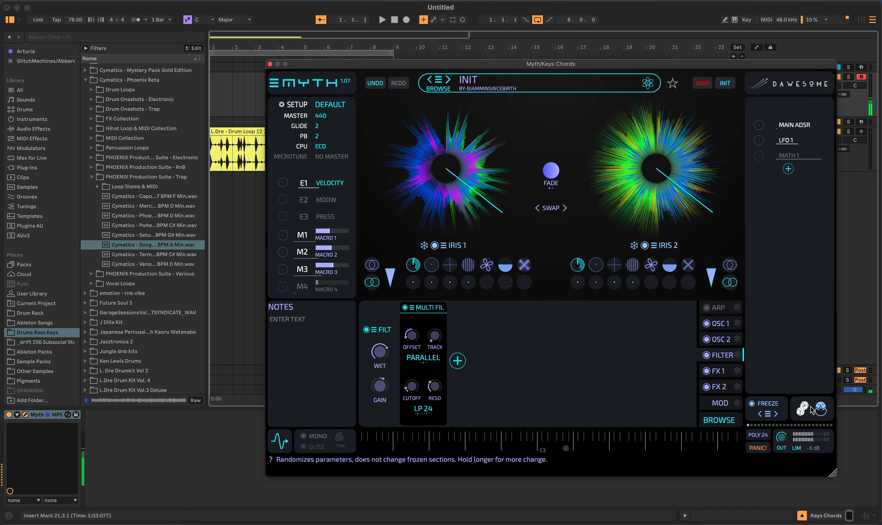
{"action": "left_click", "coordinate": [820, 409]}
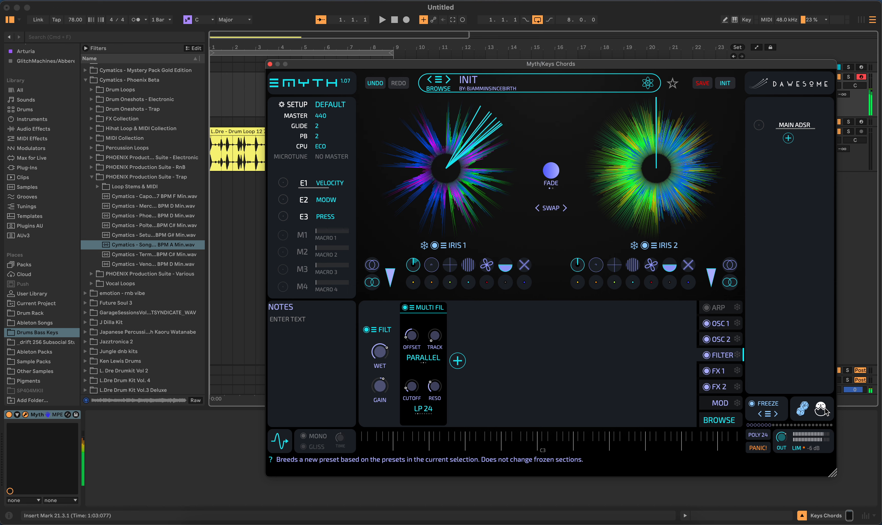
Add a Lowpass module to the Filter section with its cutoff at about 4200 Hz and its mode set to Dirty
{"action": "left_click", "coordinate": [727, 356]}
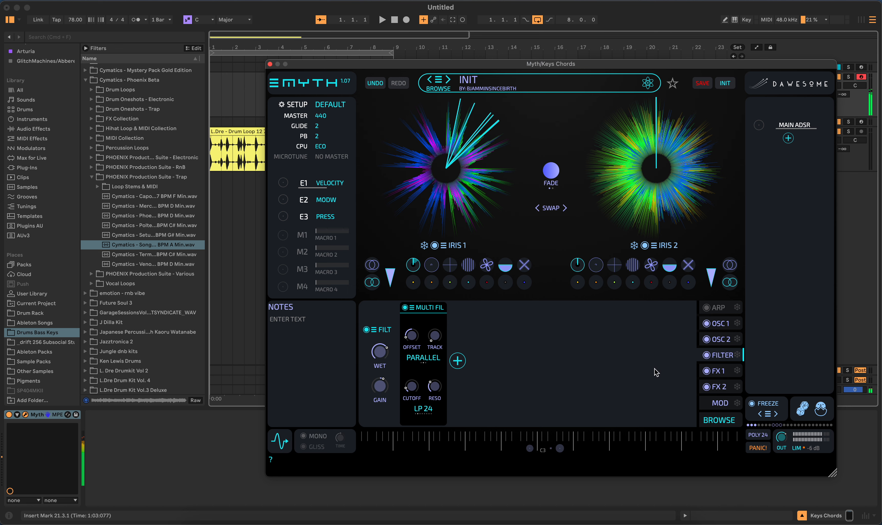
{"action": "left_click", "coordinate": [459, 360]}
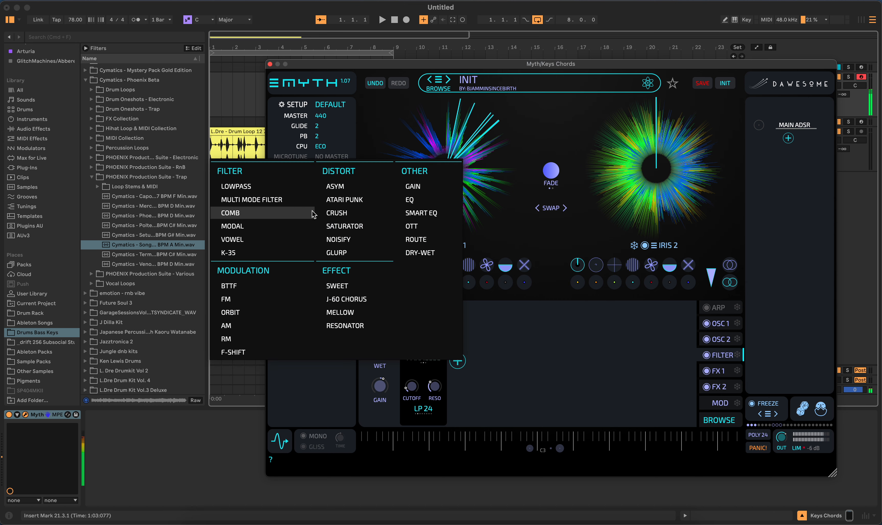
{"action": "left_click", "coordinate": [236, 186]}
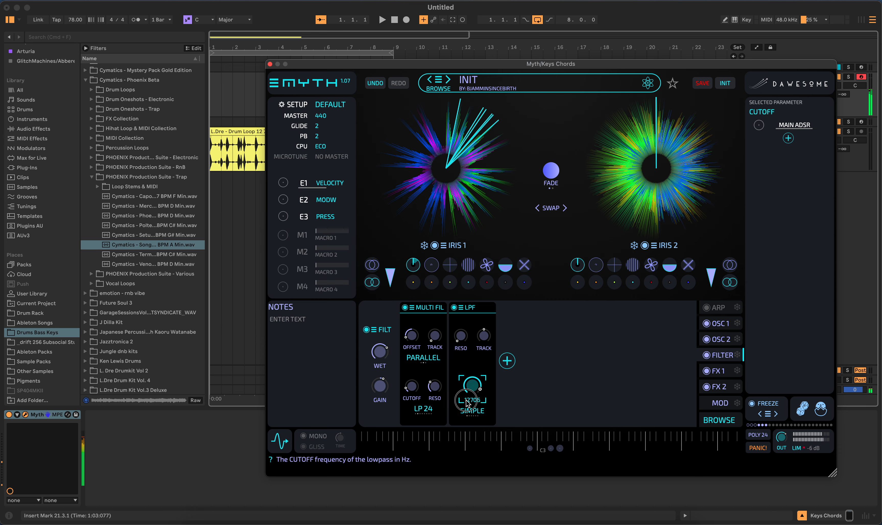
{"action": "left_click_drag", "start_coordinate": [465, 420], "coordinate": [466, 427]}
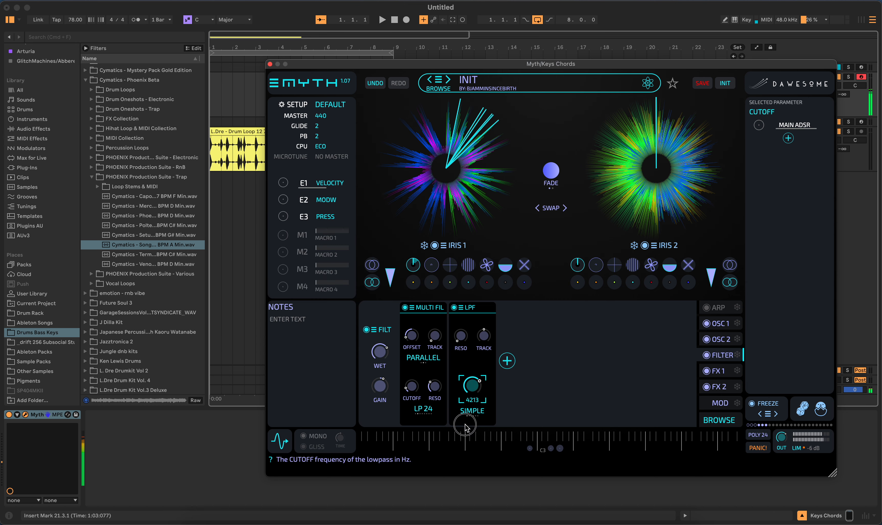
{"action": "left_click", "coordinate": [481, 415]}
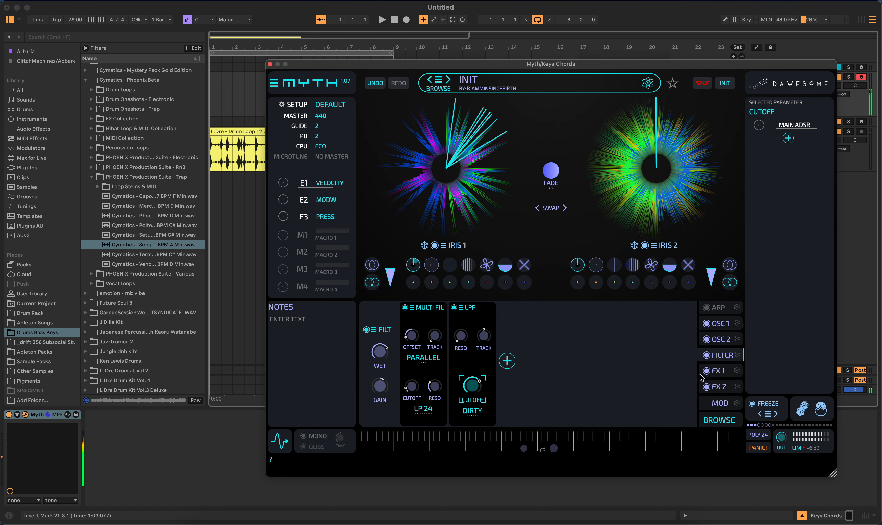
Freeze the OSC 1, OSC 2 and Filter sections, breed new variations of the patch, and check FX 1 and FX 2
{"action": "left_click", "coordinate": [717, 370]}
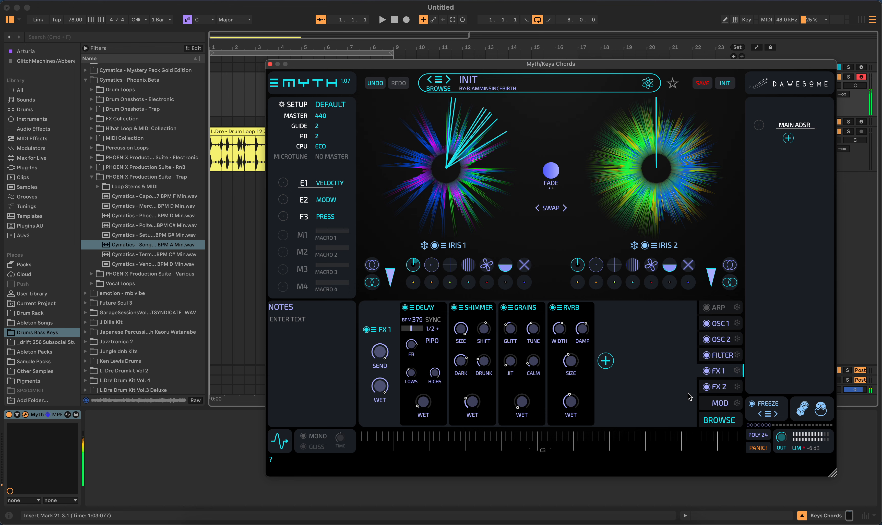
{"action": "left_click", "coordinate": [737, 340]}
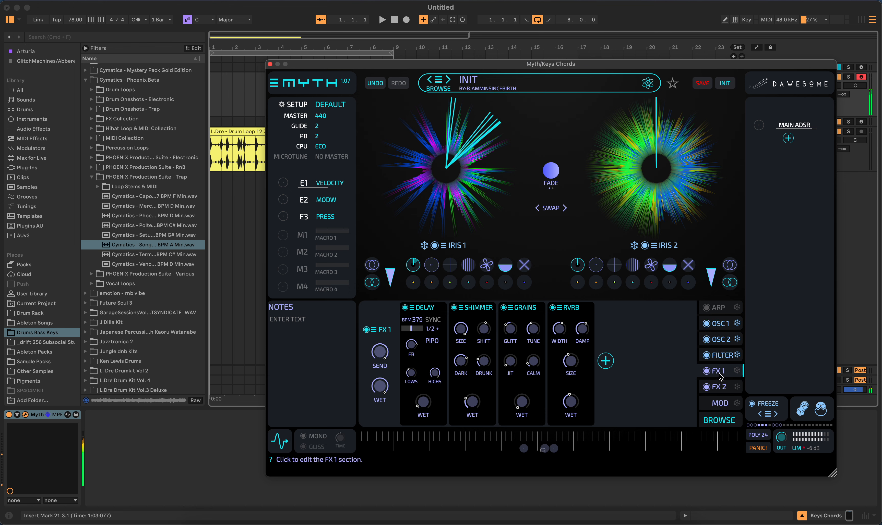
{"action": "left_click", "coordinate": [725, 310]}
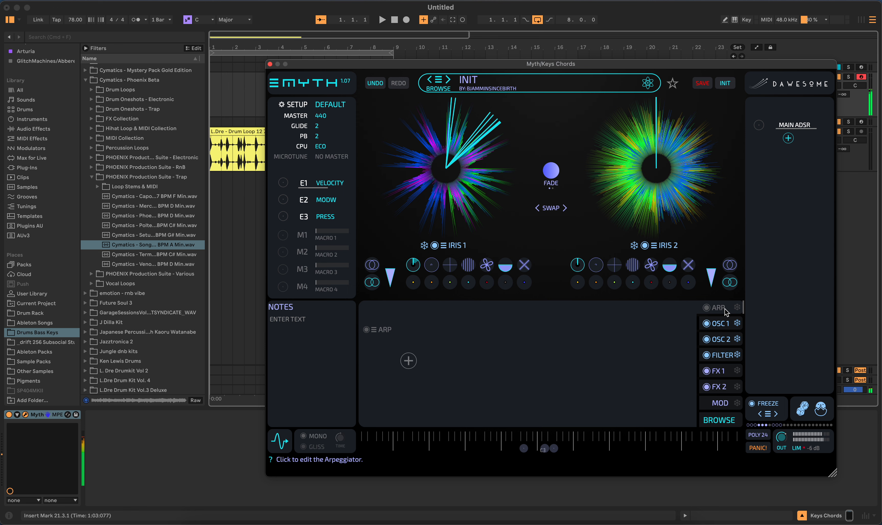
{"action": "left_click", "coordinate": [723, 374]}
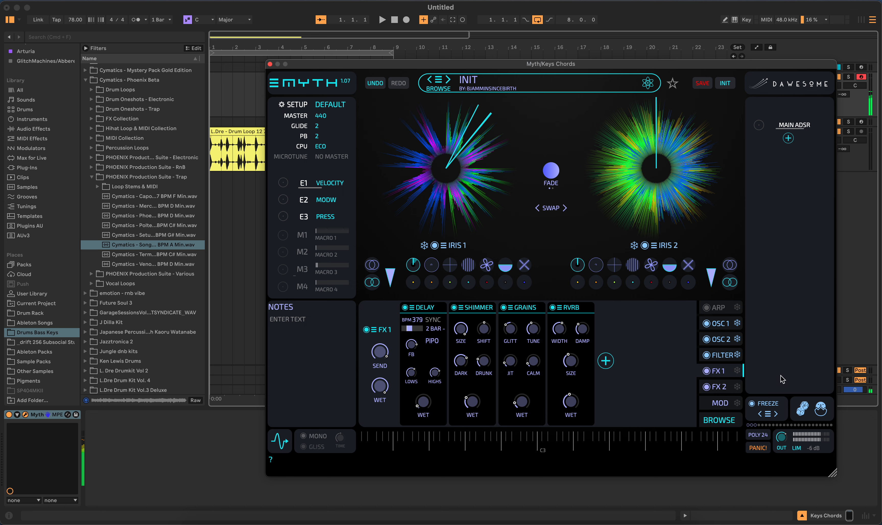
{"action": "left_click", "coordinate": [820, 409]}
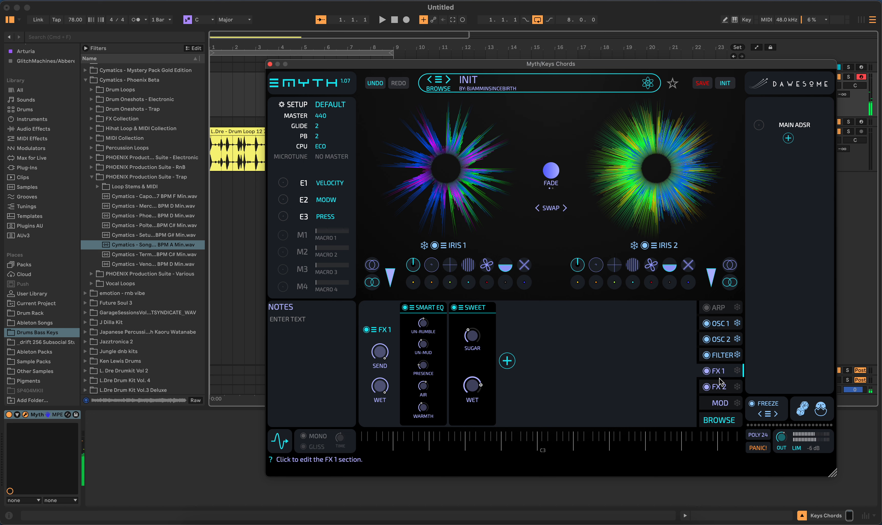
{"action": "left_click", "coordinate": [720, 388]}
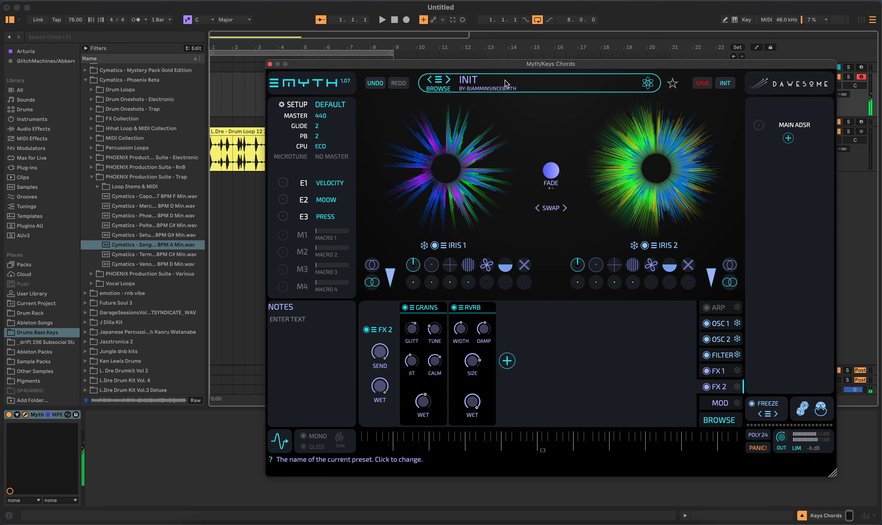
Generate random preset names until the patch is named FOREVERY
{"action": "left_click", "coordinate": [487, 82]}
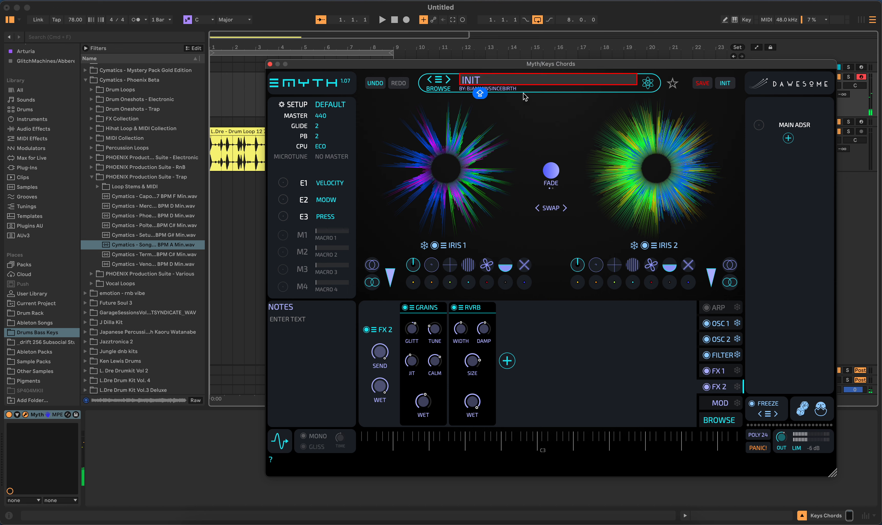
{"action": "key", "text": "Tab"}
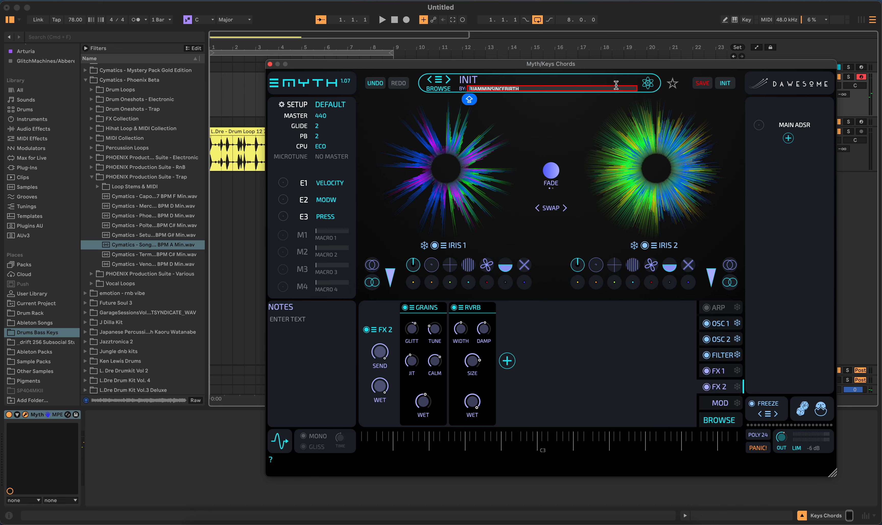
{"action": "left_click", "coordinate": [633, 83]}
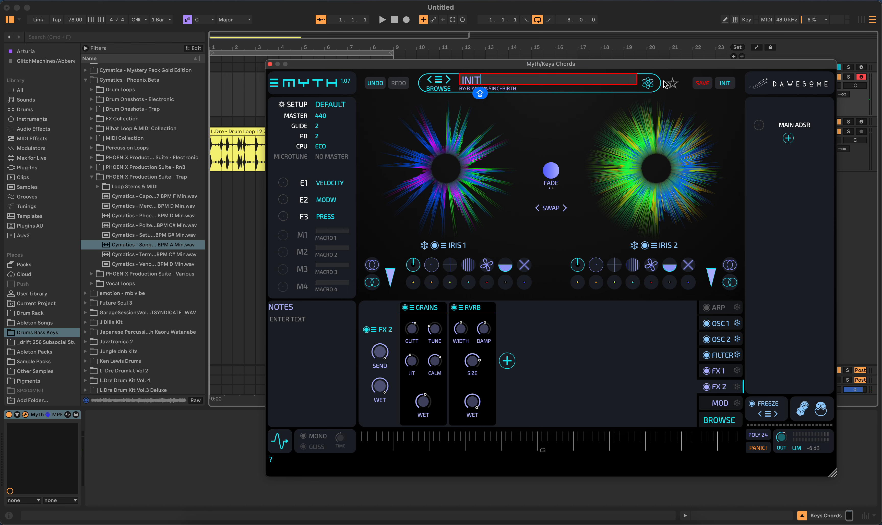
{"action": "left_click", "coordinate": [651, 84]}
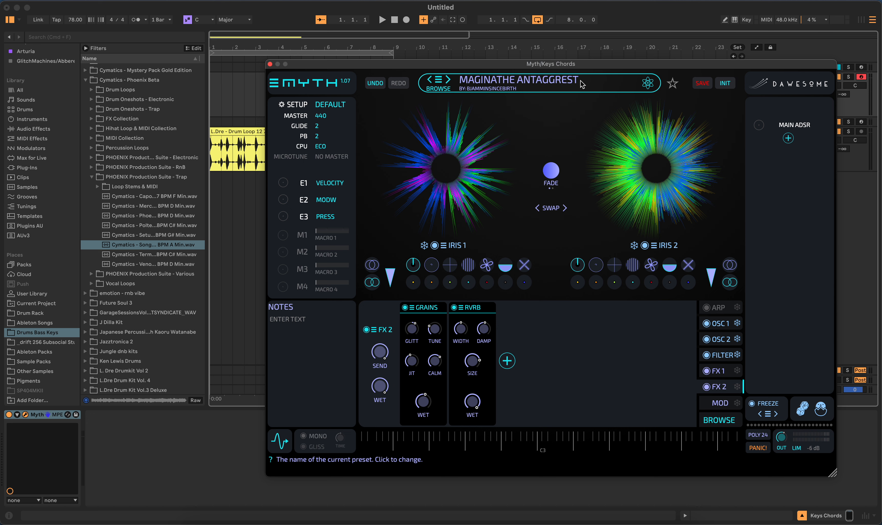
{"action": "left_click", "coordinate": [648, 83]}
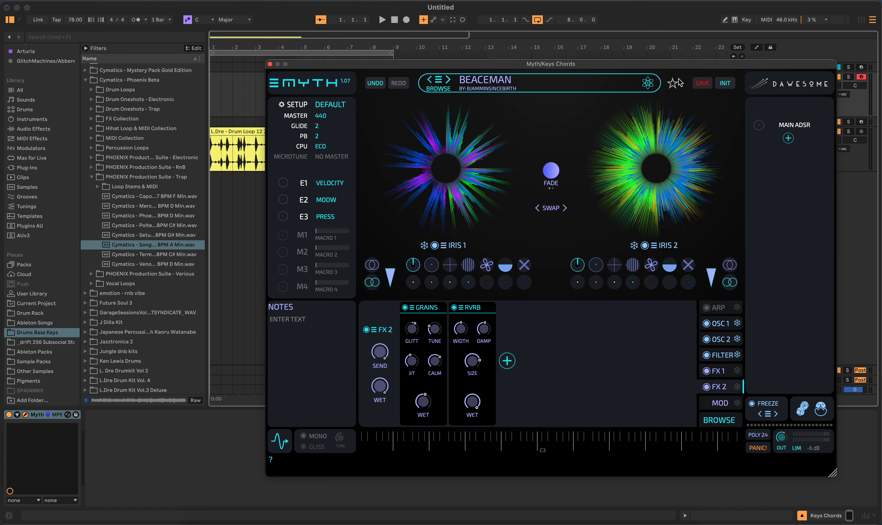
{"action": "left_click", "coordinate": [649, 83]}
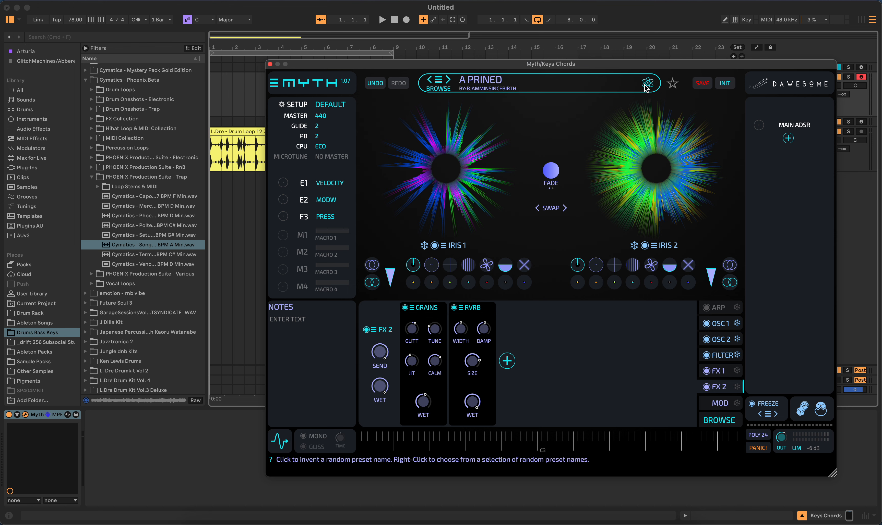
{"action": "left_click", "coordinate": [648, 85]}
{"action": "left_click", "coordinate": [648, 84]}
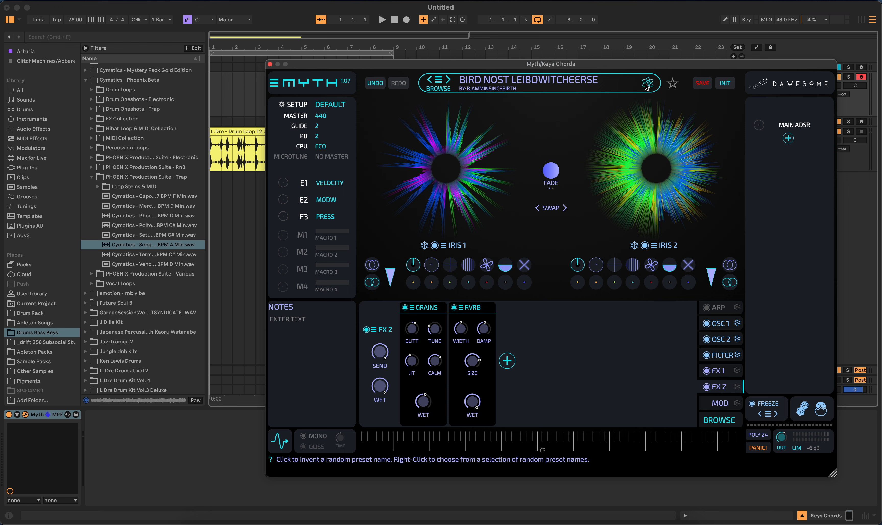
{"action": "left_click", "coordinate": [647, 84]}
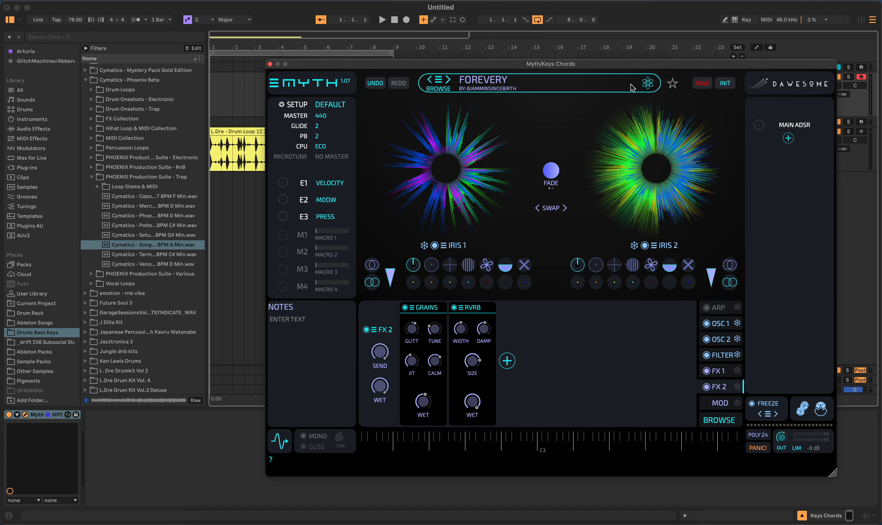
Start saving the preset and tag it as Keys and Pad with Cinematic, Vintage, Modern, Ambient and Chord character
{"action": "left_click", "coordinate": [698, 88]}
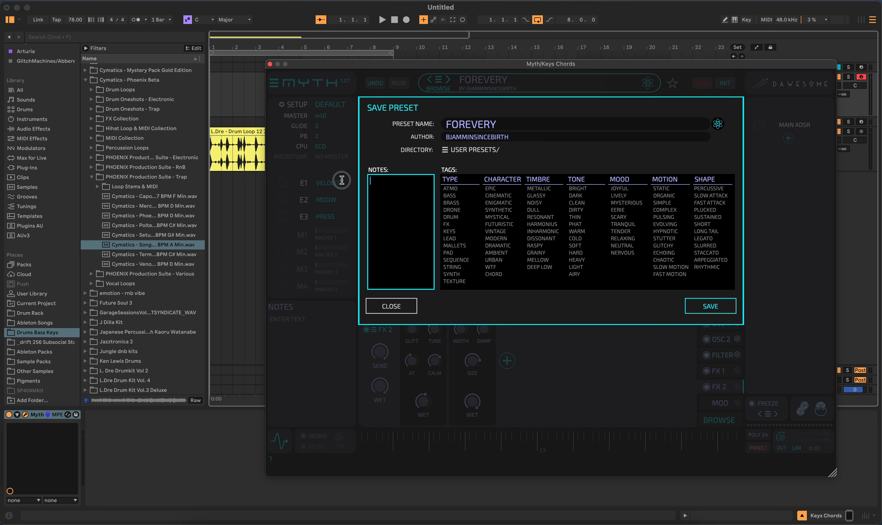
{"action": "left_click", "coordinate": [455, 196]}
{"action": "left_click", "coordinate": [450, 232]}
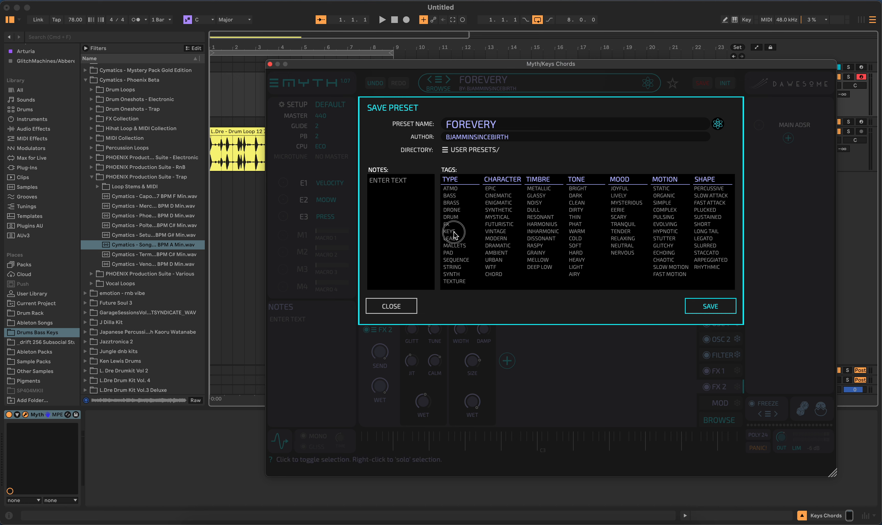
{"action": "left_click", "coordinate": [452, 253]}
{"action": "left_click", "coordinate": [500, 196]}
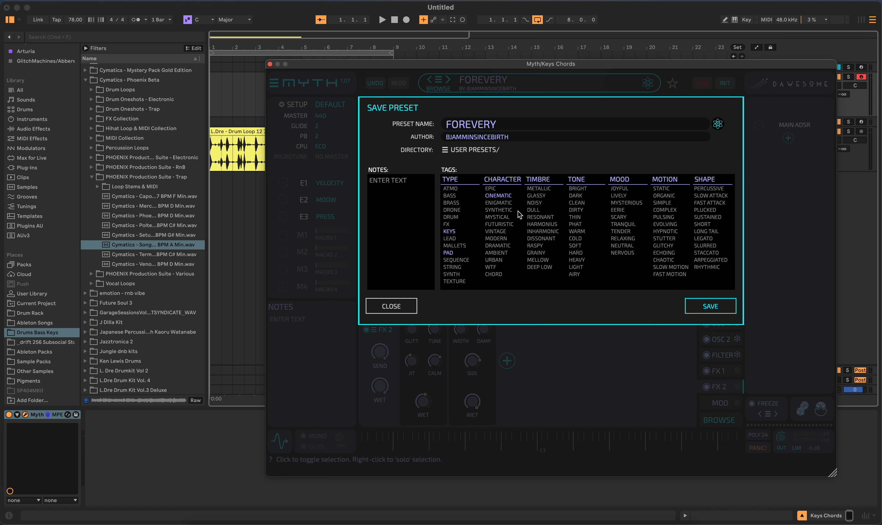
{"action": "left_click", "coordinate": [505, 232]}
{"action": "left_click", "coordinate": [508, 239]}
{"action": "left_click", "coordinate": [505, 254]}
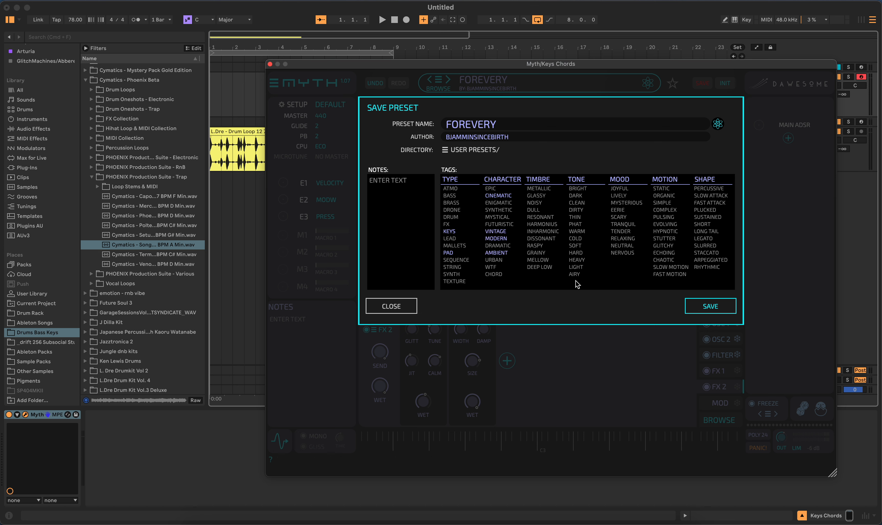
{"action": "left_click", "coordinate": [492, 275]}
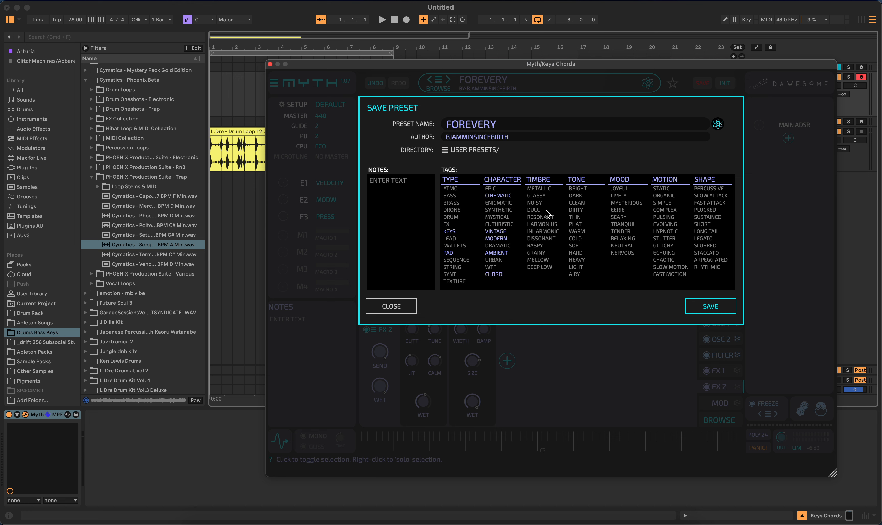
Add the timbre tag Mellow, tones Dark, Dirty, Warm and Soft, and moods Relaxing and Tranquil, and save the preset
{"action": "left_click", "coordinate": [548, 261]}
{"action": "left_click", "coordinate": [578, 196]}
{"action": "left_click", "coordinate": [577, 232]}
{"action": "left_click", "coordinate": [577, 247]}
{"action": "left_click", "coordinate": [629, 239]}
{"action": "left_click", "coordinate": [630, 223]}
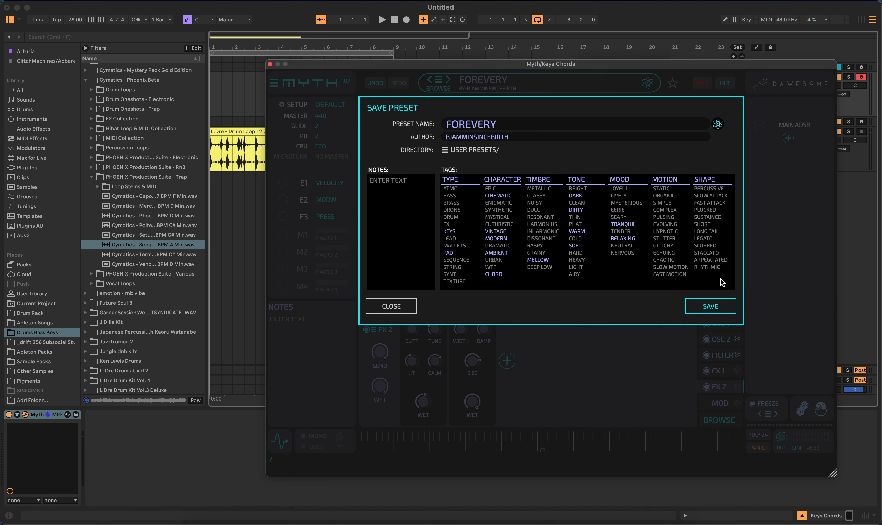
{"action": "left_click", "coordinate": [707, 307]}
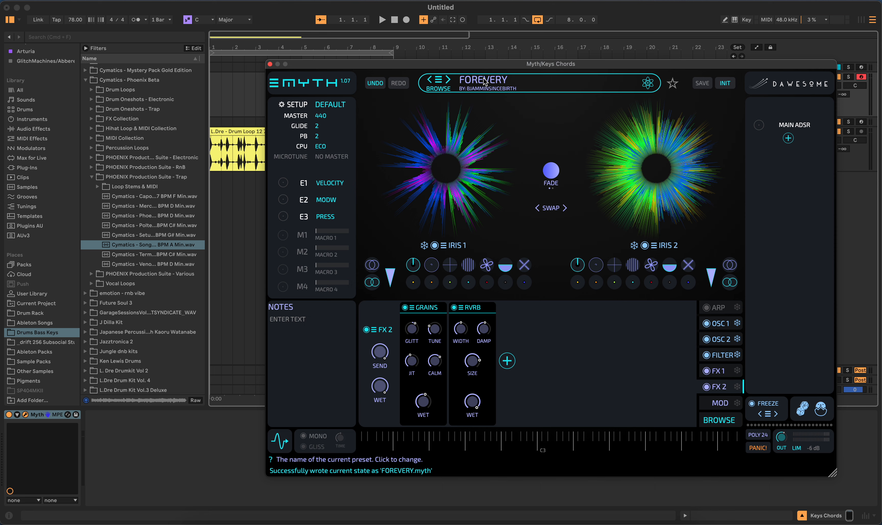
Look up the saved FOREVERY preset in the user presets list
{"action": "left_click", "coordinate": [431, 85]}
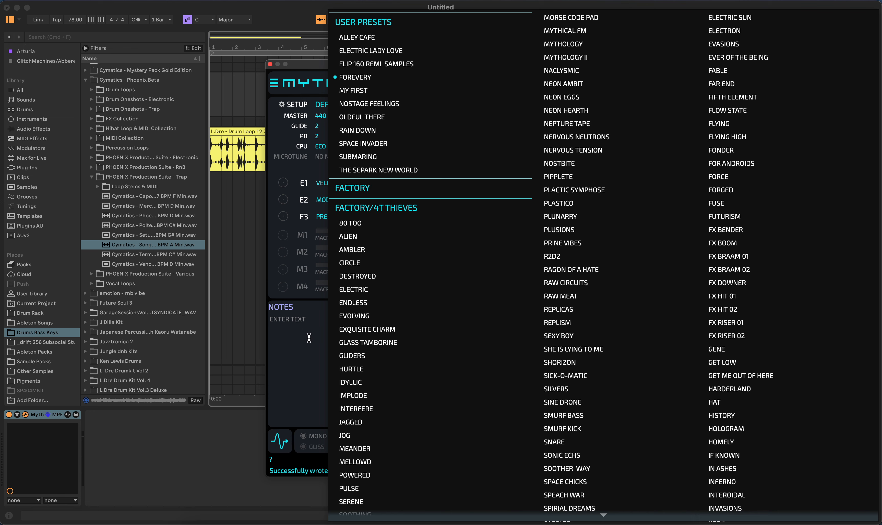
{"action": "left_click", "coordinate": [318, 342]}
{"action": "key", "text": "Caps_Lock"}
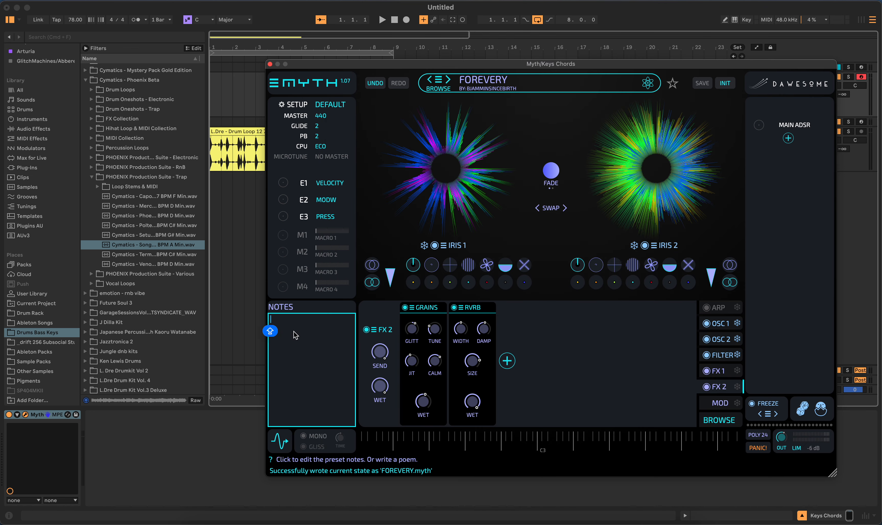
{"action": "left_click", "coordinate": [582, 334]}
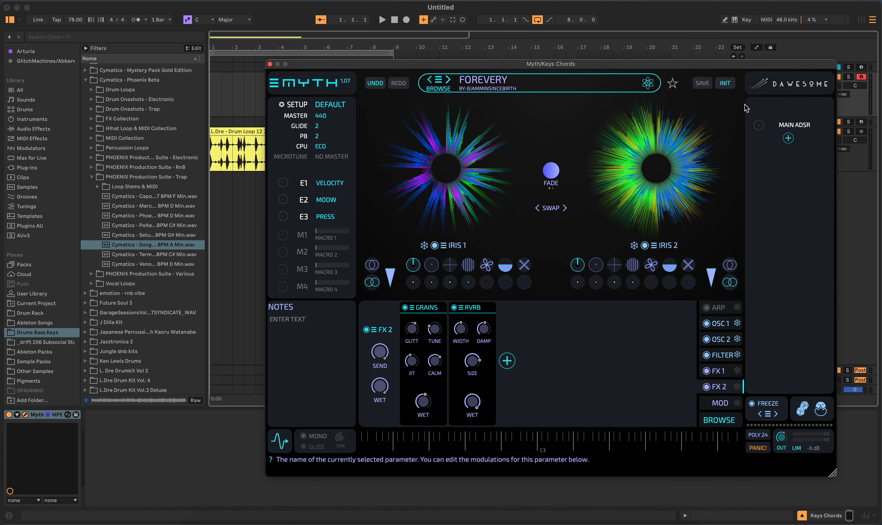
Close the Myth window and reset the Keys Chords track volume to 0
{"action": "left_click", "coordinate": [270, 64]}
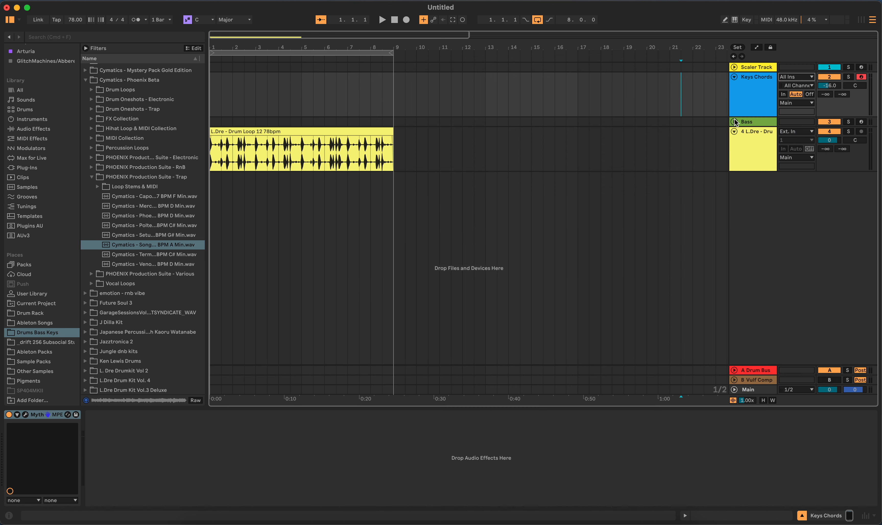
{"action": "left_click", "coordinate": [543, 67]}
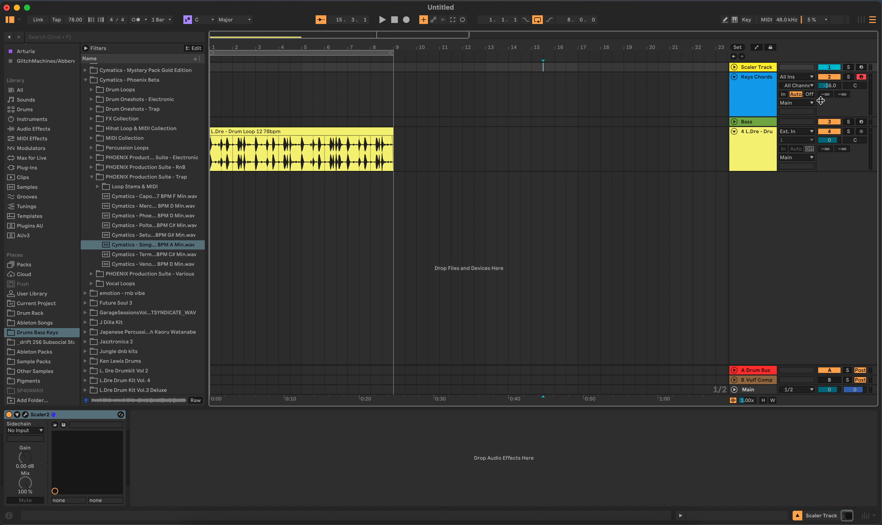
{"action": "double_click", "coordinate": [830, 86]}
{"action": "left_click", "coordinate": [681, 95]}
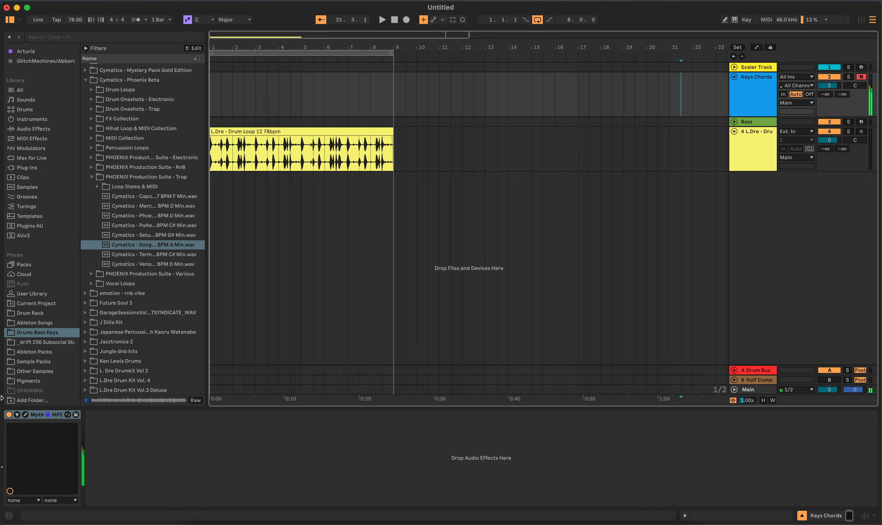
Reopen Myth, adjust its output level, overwrite the FOREVERY preset, and close the plugin window
{"action": "left_click", "coordinate": [25, 414]}
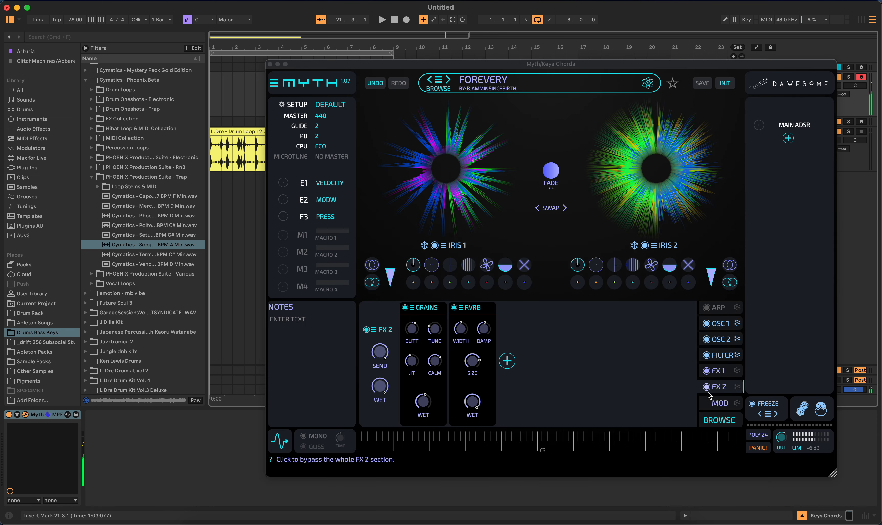
{"action": "left_click", "coordinate": [813, 450]}
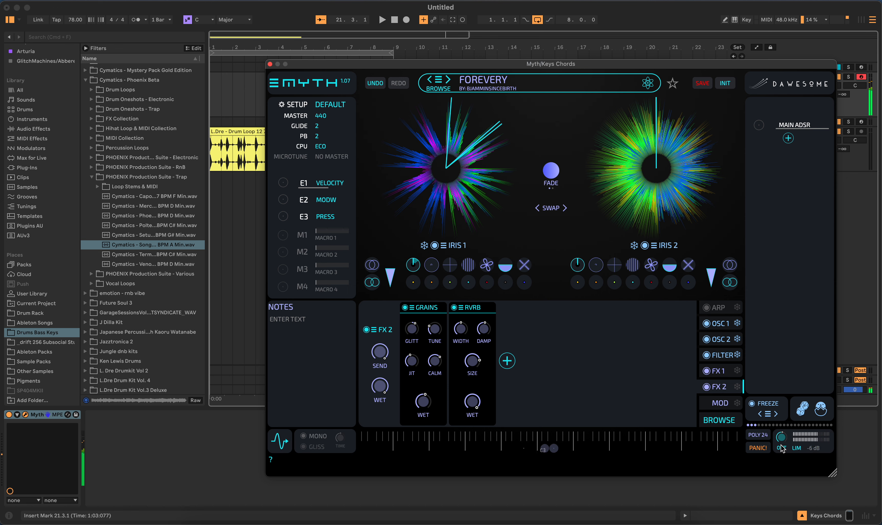
{"action": "left_click", "coordinate": [702, 83]}
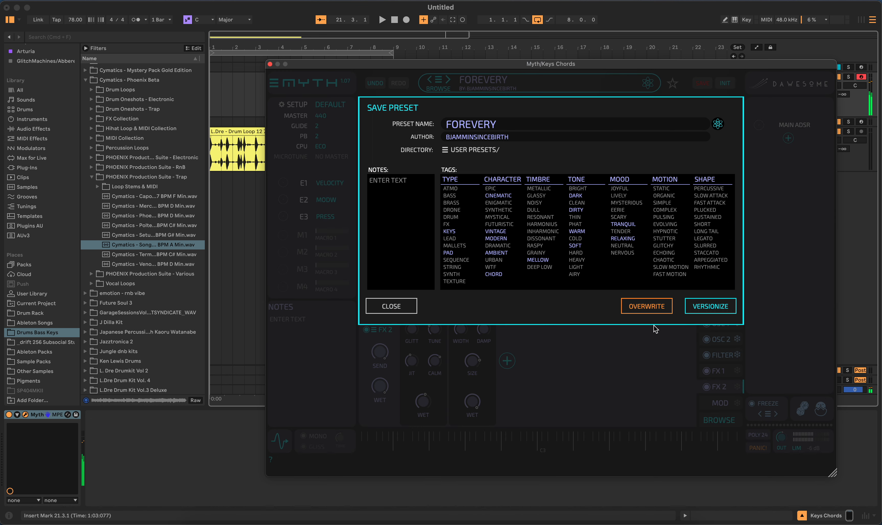
{"action": "left_click", "coordinate": [647, 309]}
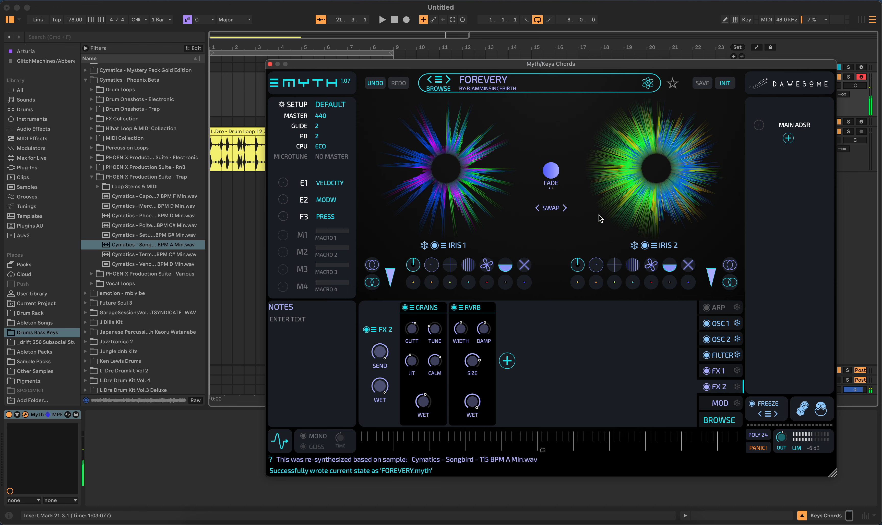
{"action": "left_click", "coordinate": [270, 64]}
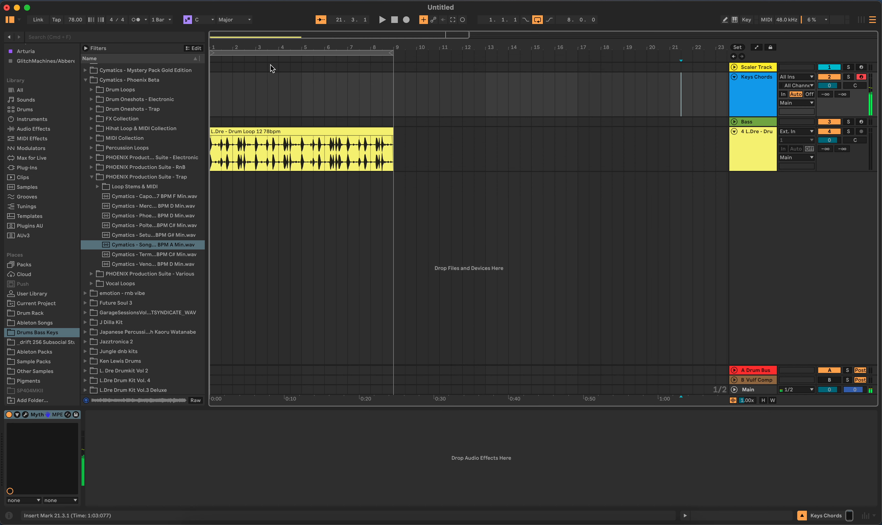
Reopen Myth on the Keys Chords track and review the modules in the FX 1 and Filter sections
{"action": "left_click", "coordinate": [394, 85]}
{"action": "left_click", "coordinate": [25, 415]}
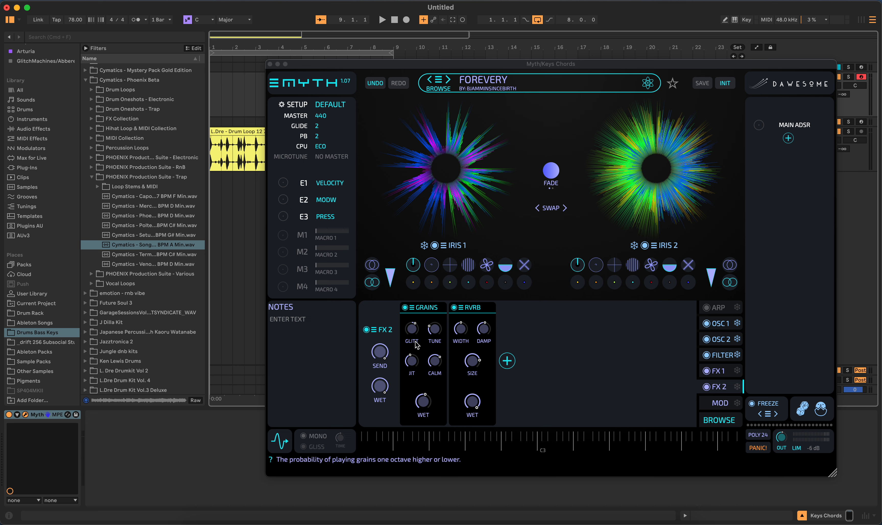
{"action": "left_click", "coordinate": [717, 371]}
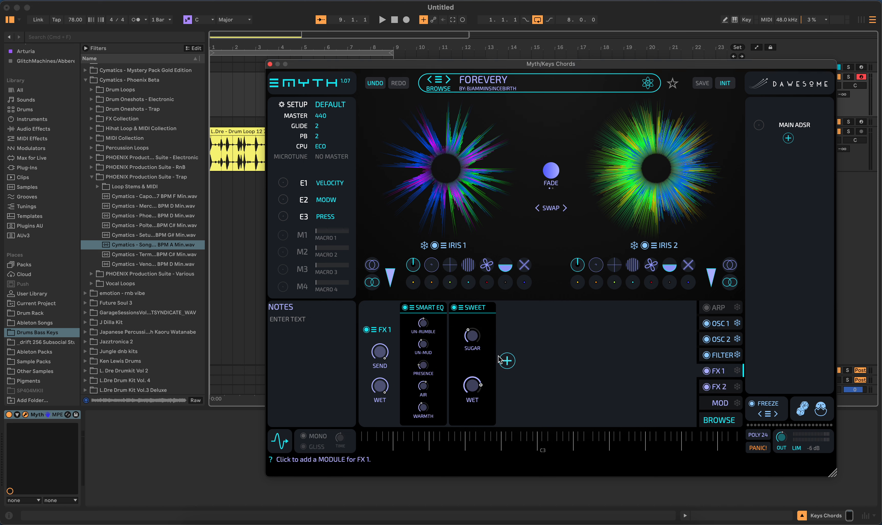
{"action": "left_click", "coordinate": [720, 356]}
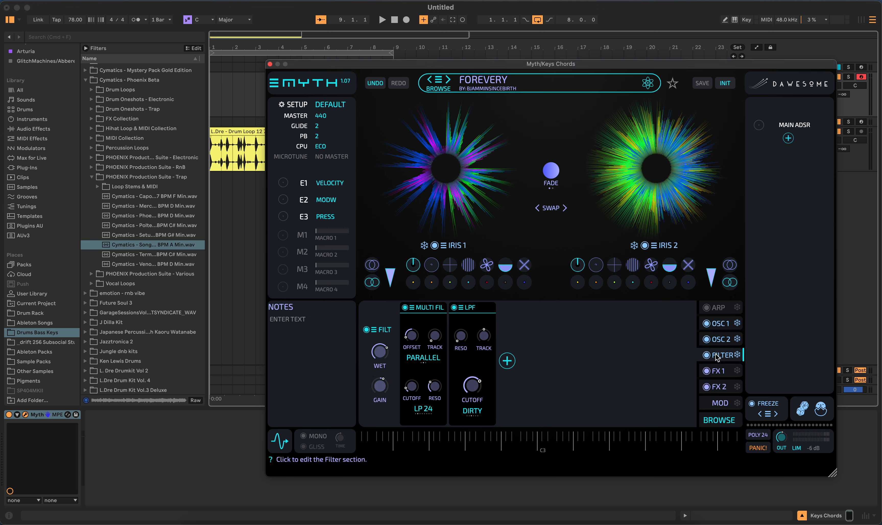
Review Myth's OSC 2, OSC 1, MOD, FX 1 and FX 2 sections, and close the plugin window
{"action": "left_click", "coordinate": [720, 346]}
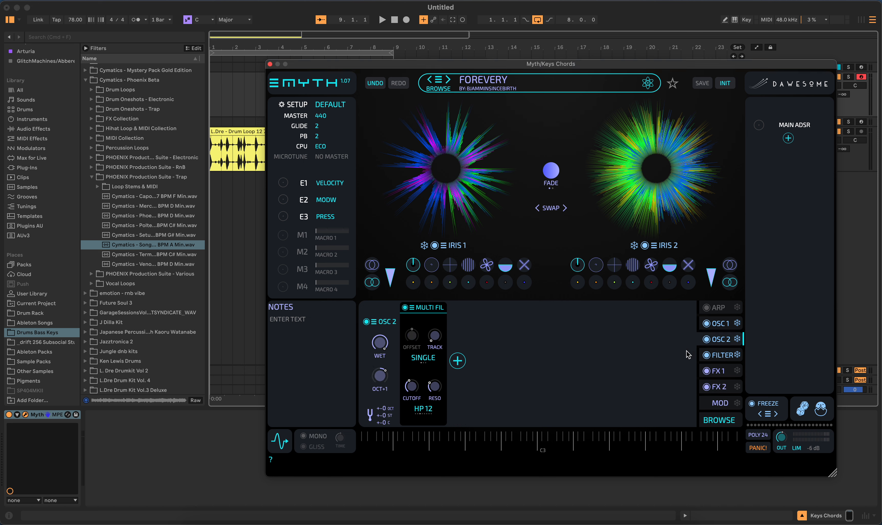
{"action": "left_click", "coordinate": [718, 323]}
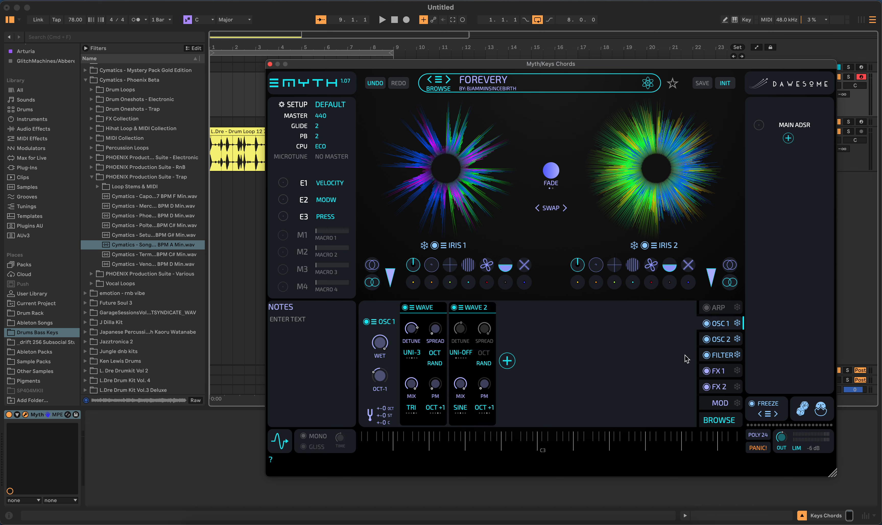
{"action": "left_click", "coordinate": [720, 404]}
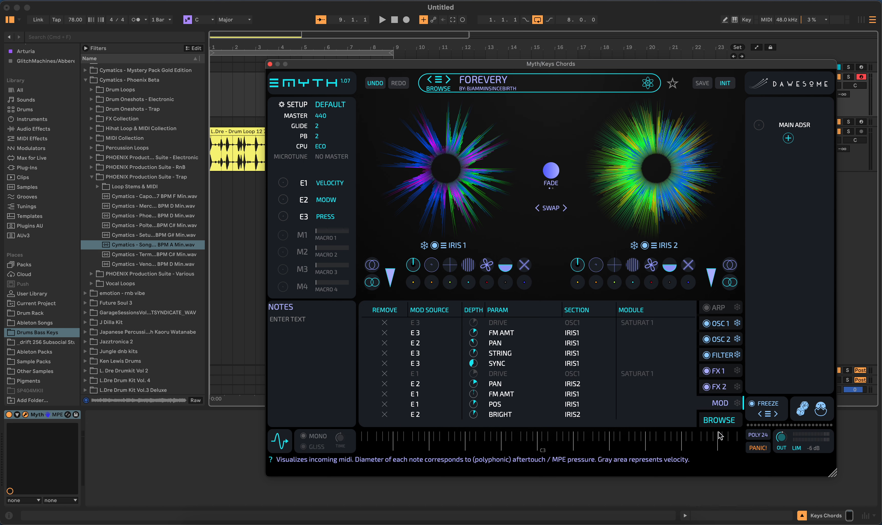
{"action": "left_click", "coordinate": [716, 371]}
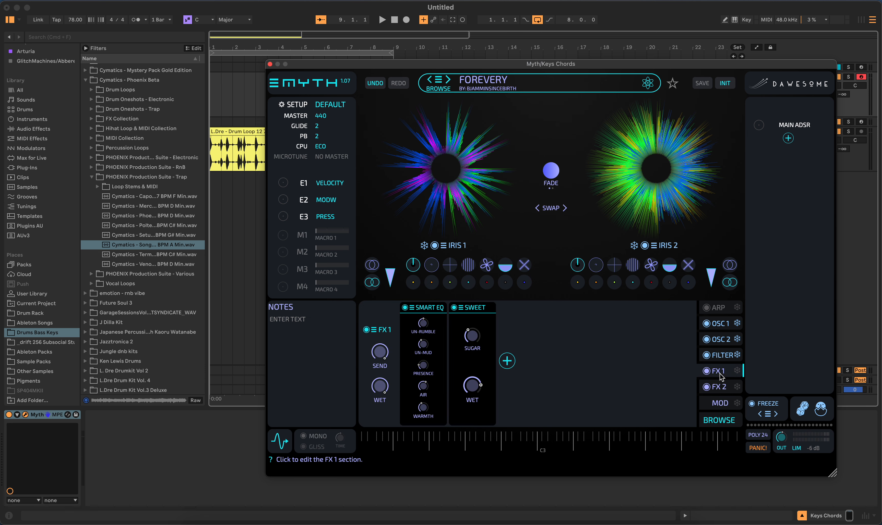
{"action": "left_click", "coordinate": [717, 387]}
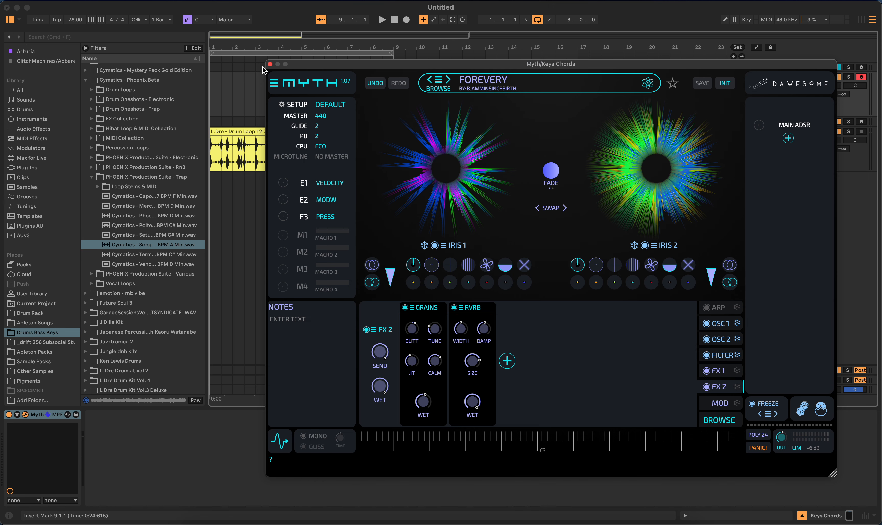
{"action": "left_click", "coordinate": [270, 65]}
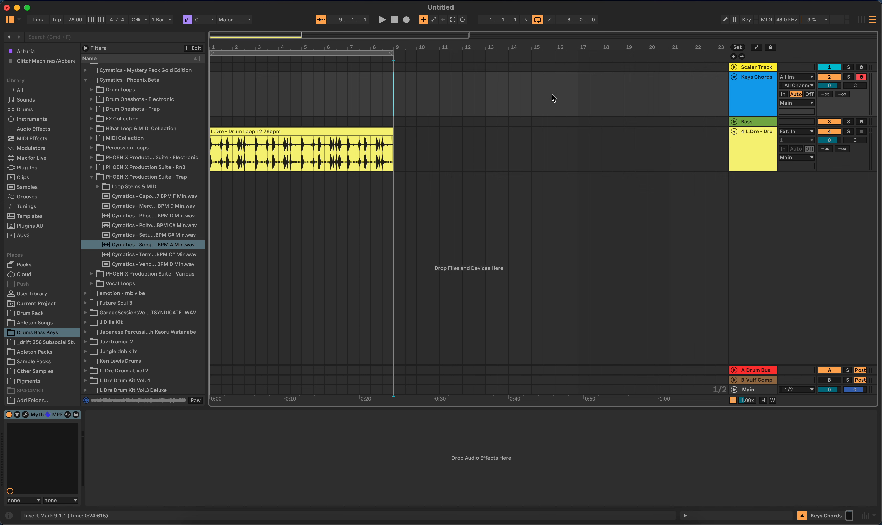
Open Scaler 2 on the Scaler Track and set the Keys Chords MIDI input to Scaler Track, with Scaler2 as its source
{"action": "left_click", "coordinate": [405, 67]}
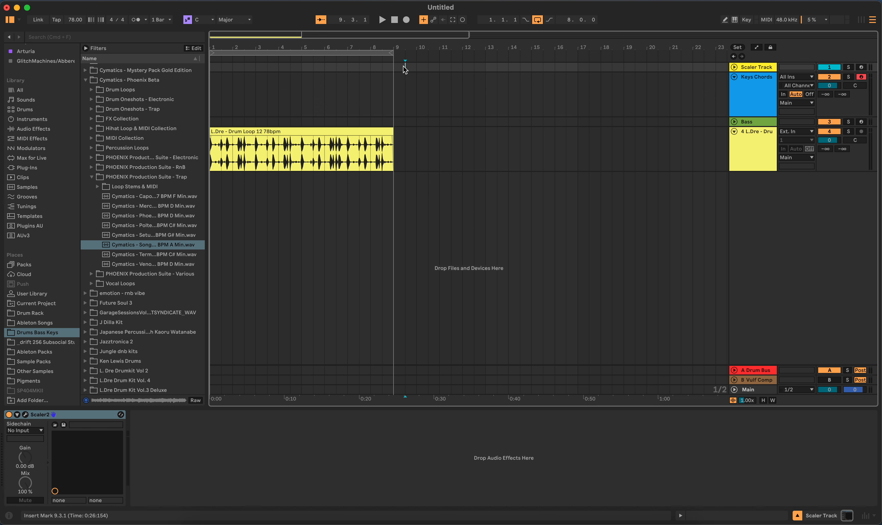
{"action": "left_click", "coordinate": [25, 414]}
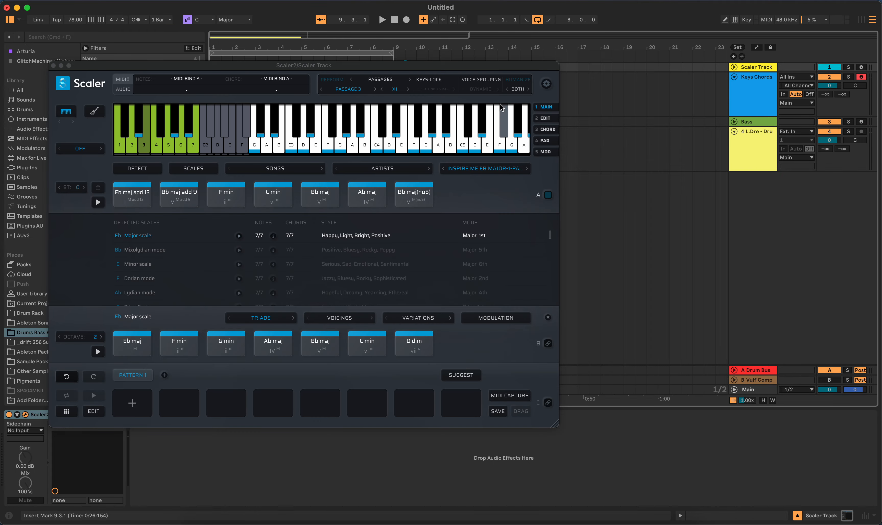
{"action": "left_click", "coordinate": [804, 78]}
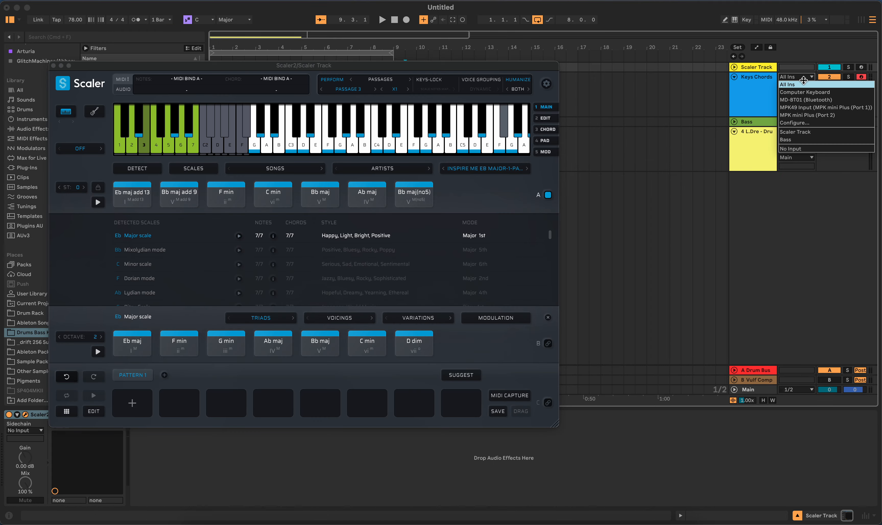
{"action": "left_click", "coordinate": [800, 131]}
{"action": "left_click", "coordinate": [800, 86]}
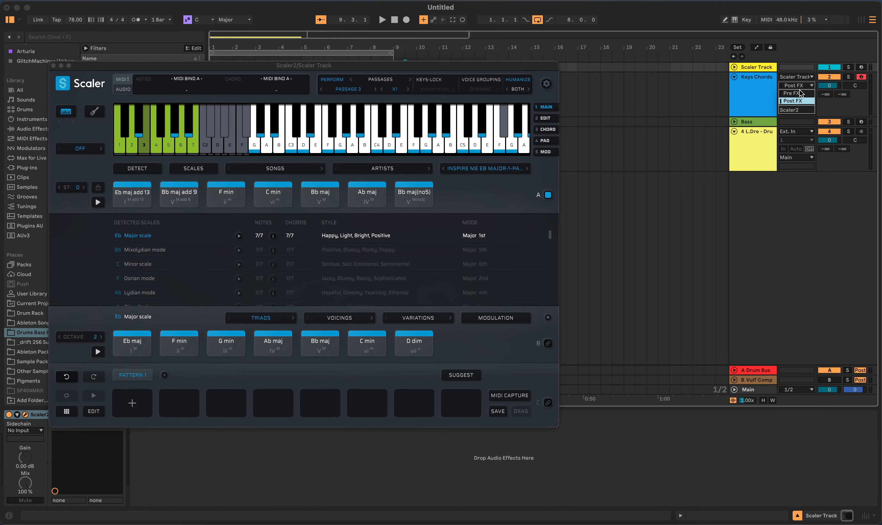
{"action": "left_click", "coordinate": [796, 110]}
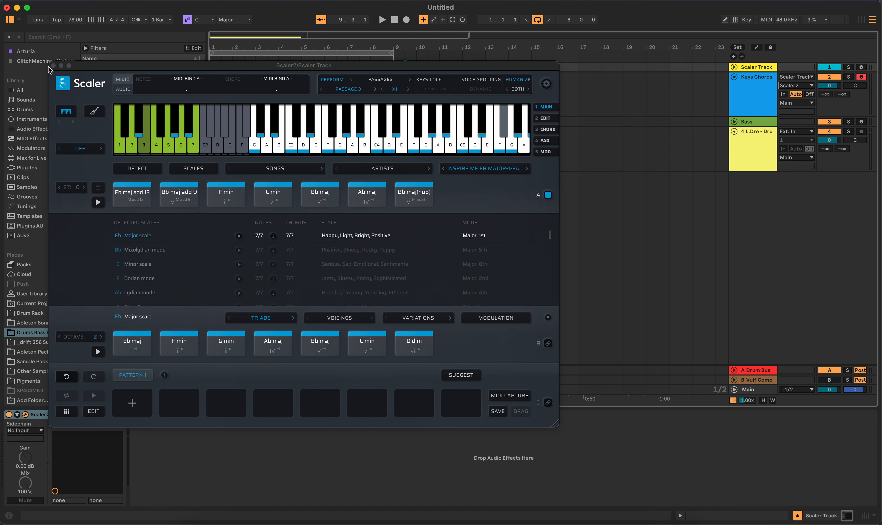
Move the Scaler 2 window clear of the track controls, close it, and briefly look at Myth on Keys Chords
{"action": "left_click_drag", "start_coordinate": [213, 67], "coordinate": [368, 65]}
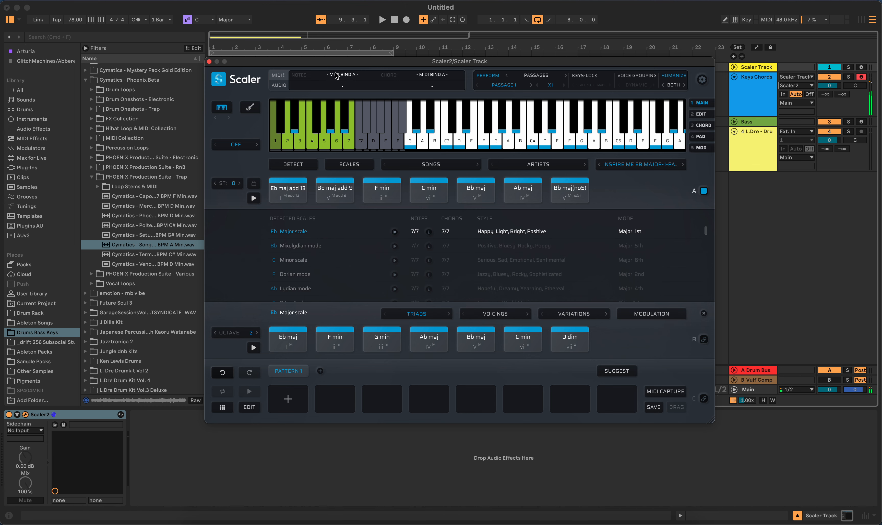
{"action": "left_click", "coordinate": [209, 61]}
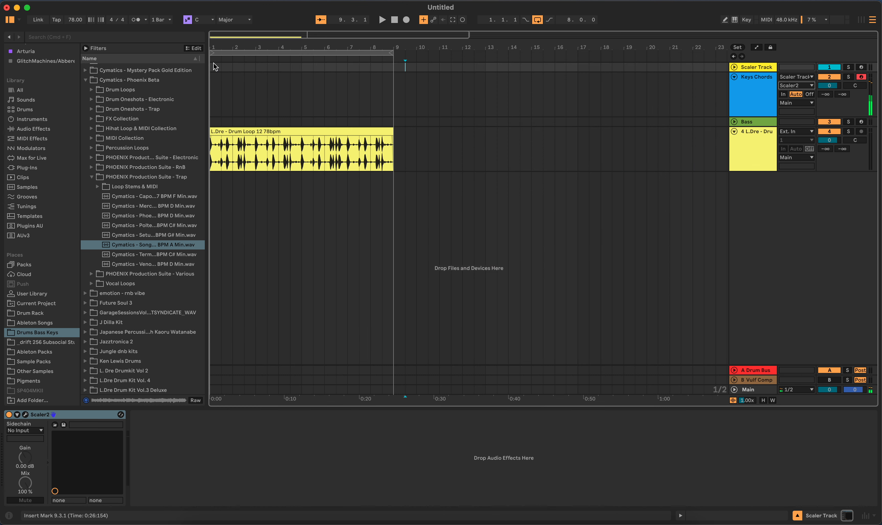
{"action": "left_click", "coordinate": [495, 92]}
{"action": "left_click", "coordinate": [26, 415]}
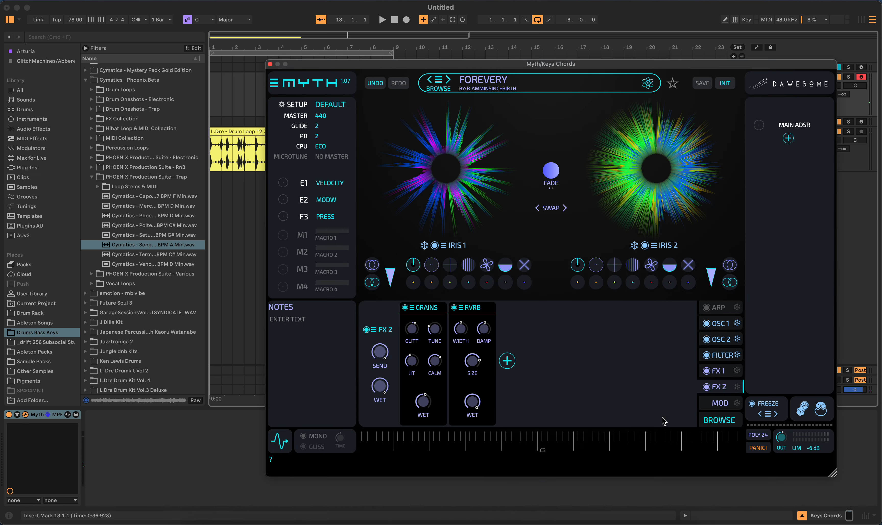
{"action": "left_click", "coordinate": [270, 64]}
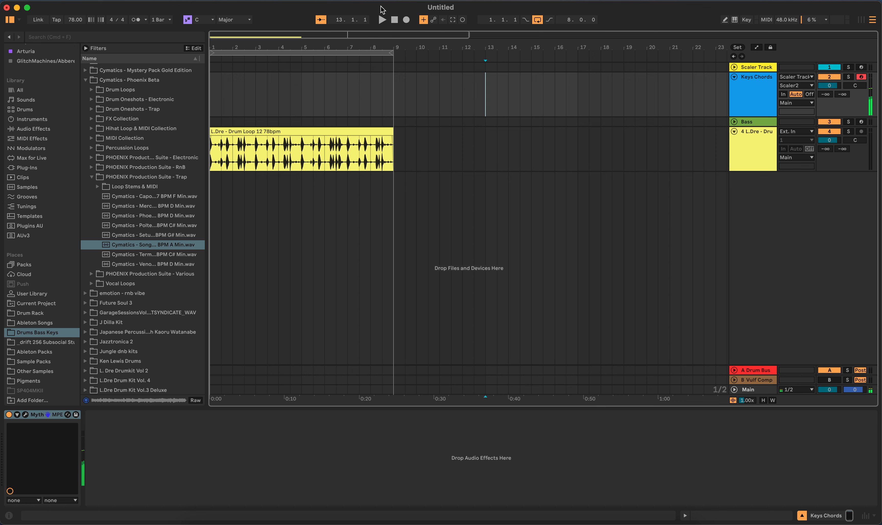
Play the arrangement from the start to hear the Myth patch with the drum loop, and stop playback
{"action": "left_click", "coordinate": [396, 21]}
{"action": "left_click", "coordinate": [383, 18]}
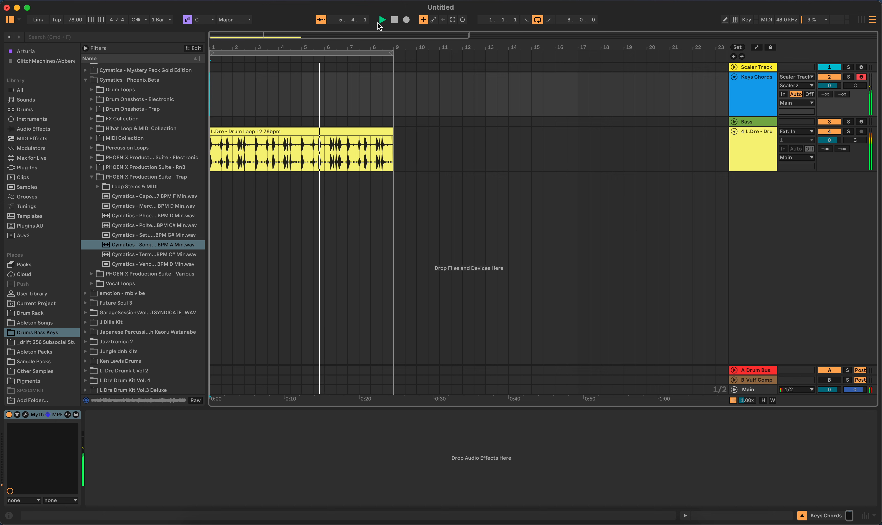
{"action": "left_click", "coordinate": [394, 20]}
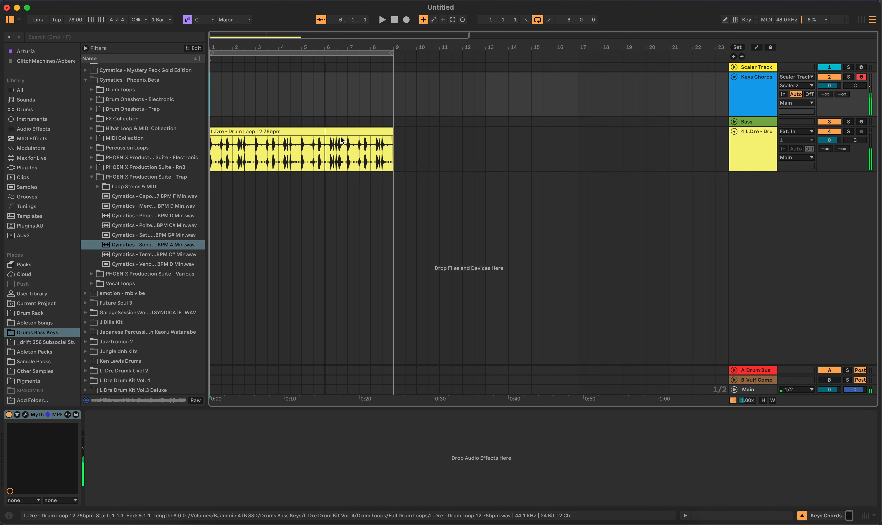
Delete the track holding the L.Dre Drum Loop 12 78bpm clip
{"action": "left_click", "coordinate": [360, 131]}
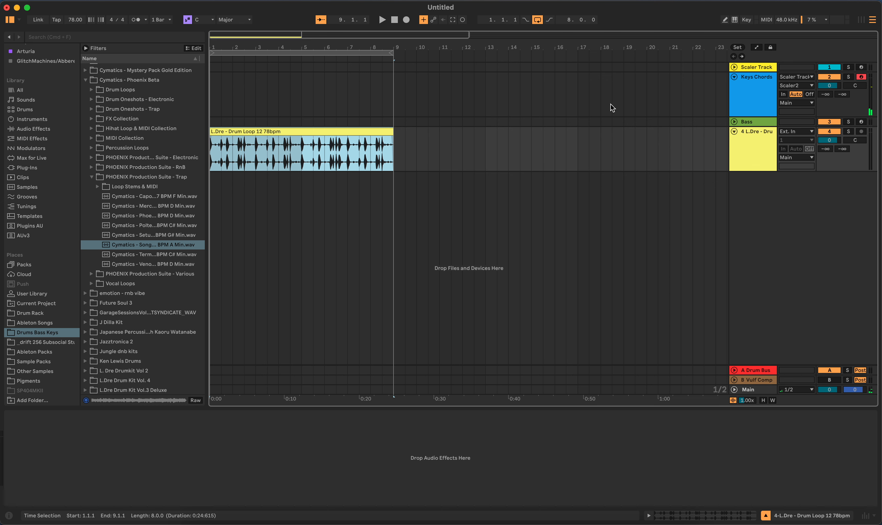
{"action": "left_click", "coordinate": [753, 142]}
{"action": "key", "text": "Delete"}
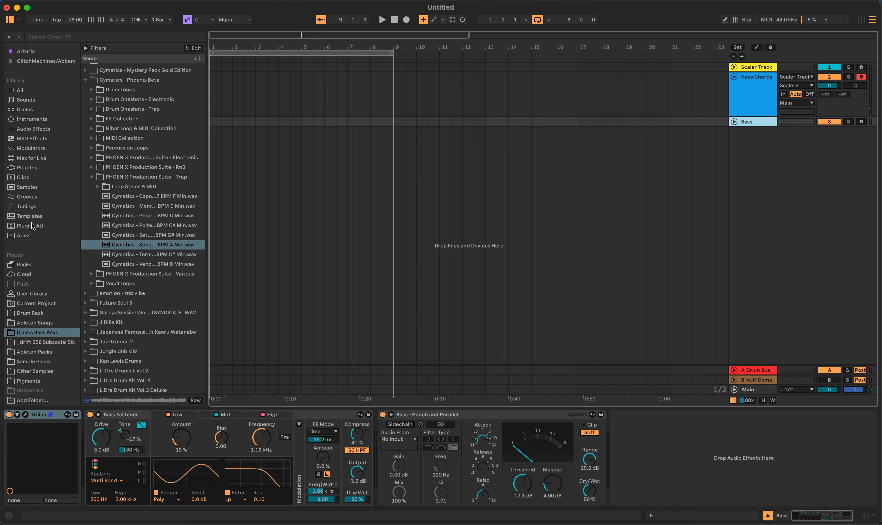
Find the Lifted UP VINYL drums folder in the Drums Bass Keys library and expand it
{"action": "scroll", "coordinate": [34, 234], "scroll_direction": "up", "scroll_amount": 1}
{"action": "scroll", "coordinate": [100, 235], "scroll_direction": "down", "scroll_amount": 4}
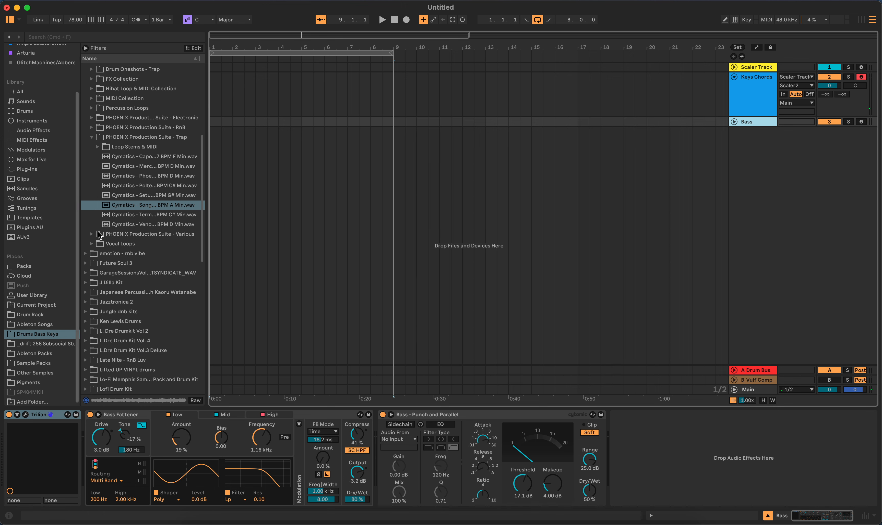
{"action": "scroll", "coordinate": [129, 271], "scroll_direction": "down", "scroll_amount": 15}
{"action": "scroll", "coordinate": [131, 272], "scroll_direction": "up", "scroll_amount": 16}
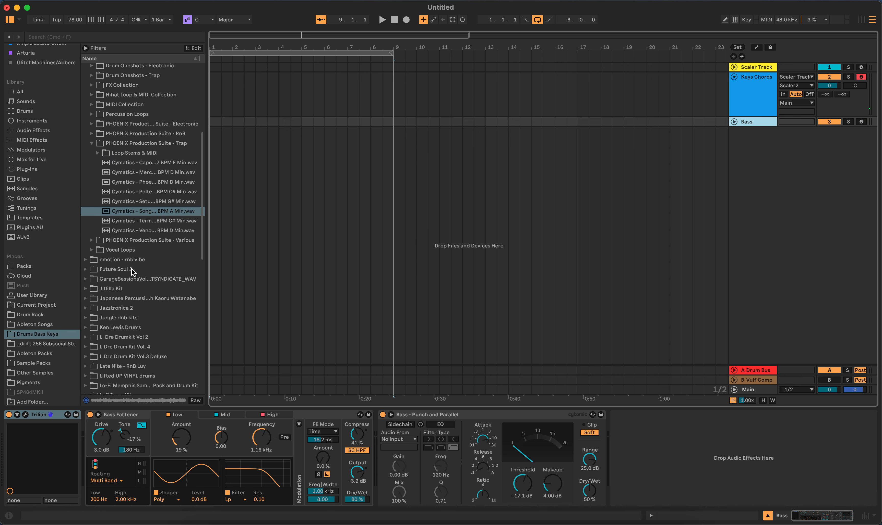
{"action": "scroll", "coordinate": [133, 269], "scroll_direction": "down", "scroll_amount": 10}
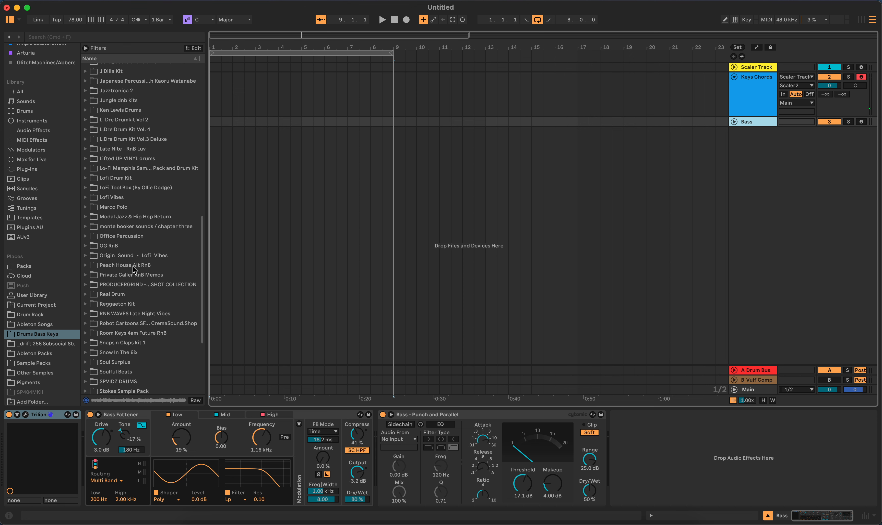
{"action": "left_click", "coordinate": [88, 157]}
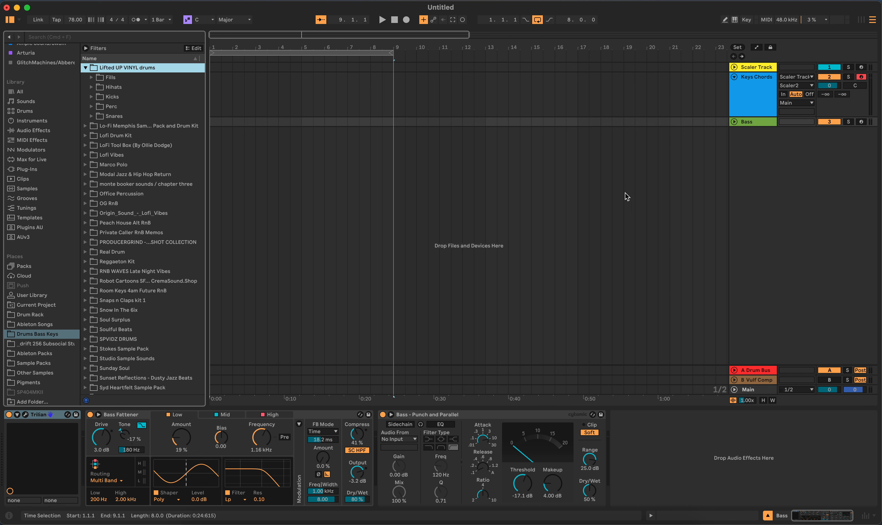
Insert an audio track below the Bass track
{"action": "right_click", "coordinate": [747, 144]}
{"action": "left_click", "coordinate": [748, 150]}
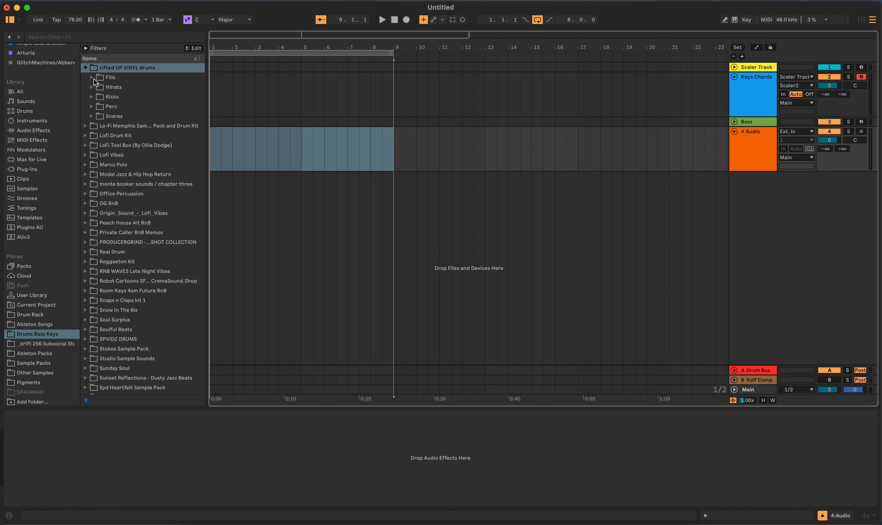
Audition kick samples in the Lifted UP VINYL drums Kicks folder, ending on HipHOPK07.WAV
{"action": "left_click", "coordinate": [90, 98]}
{"action": "left_click", "coordinate": [123, 115]}
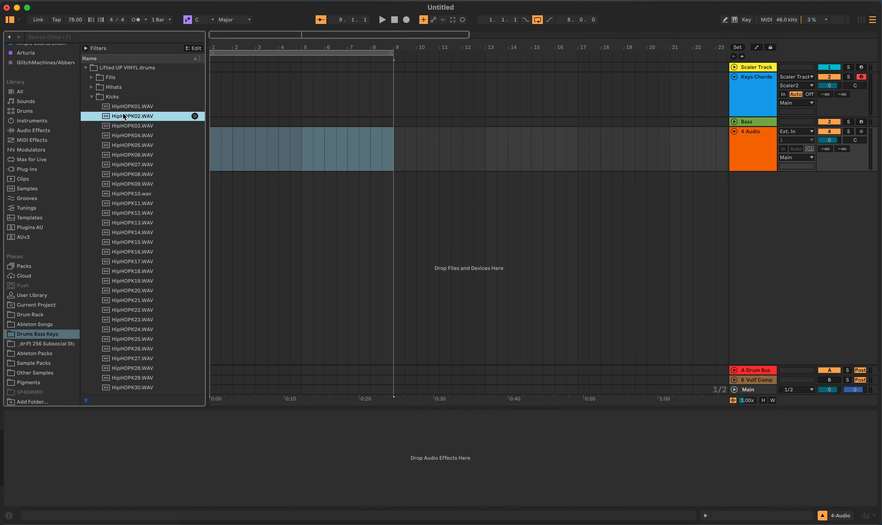
{"action": "left_click", "coordinate": [128, 136]}
{"action": "left_click", "coordinate": [133, 165]}
{"action": "left_click", "coordinate": [137, 108]}
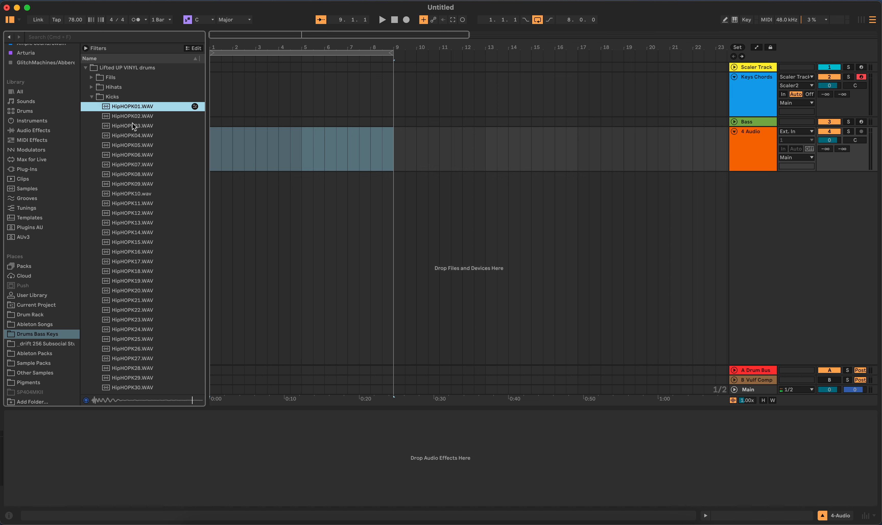
{"action": "left_click", "coordinate": [133, 136]}
{"action": "left_click", "coordinate": [133, 146]}
{"action": "left_click", "coordinate": [122, 202]}
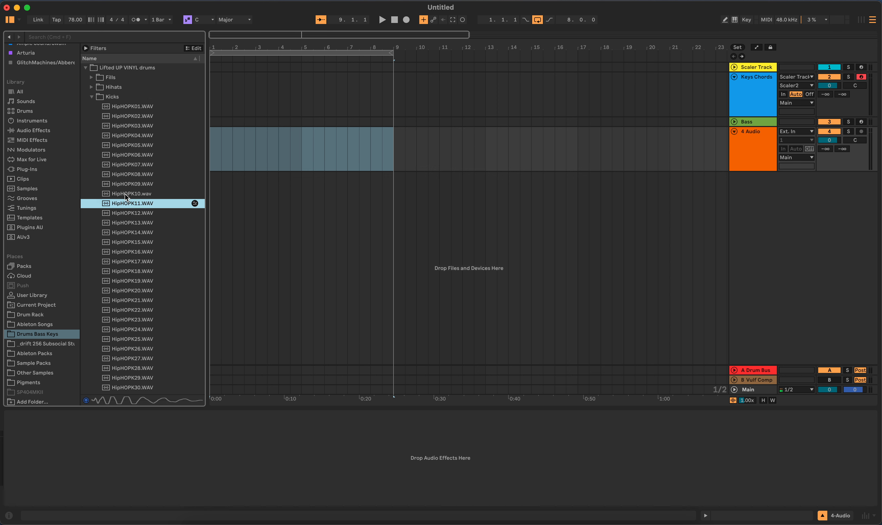
{"action": "left_click", "coordinate": [128, 164]}
{"action": "left_click", "coordinate": [129, 191]}
{"action": "left_click", "coordinate": [131, 163]}
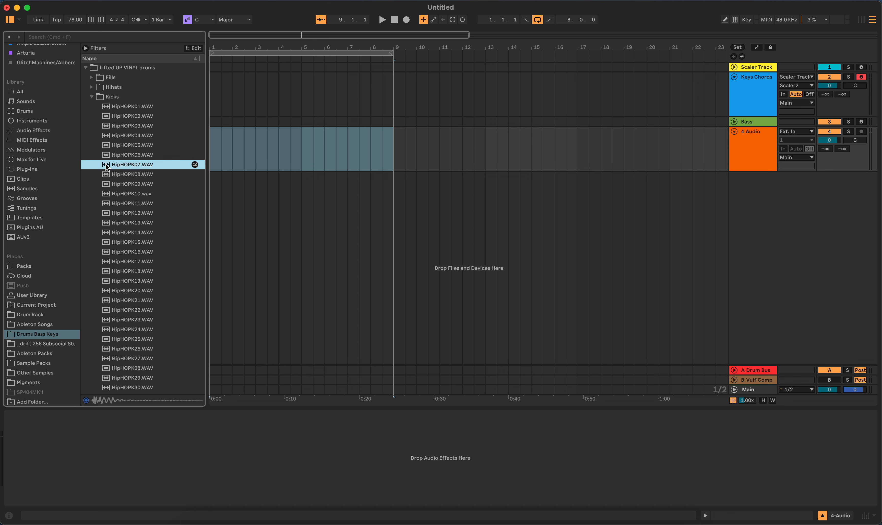
Replace the empty audio track below Bass with a new MIDI track
{"action": "left_click", "coordinate": [628, 160]}
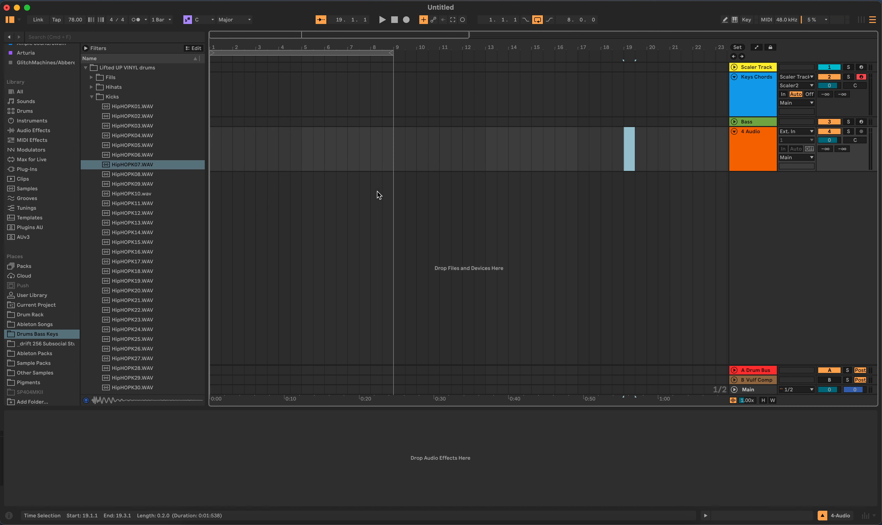
{"action": "left_click", "coordinate": [741, 151]}
{"action": "key", "text": "Delete"}
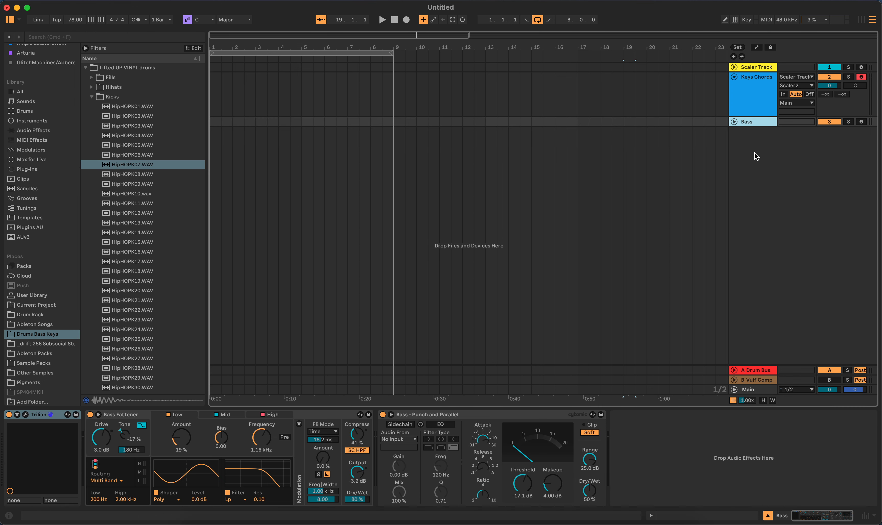
{"action": "right_click", "coordinate": [755, 153]}
{"action": "left_click", "coordinate": [760, 166]}
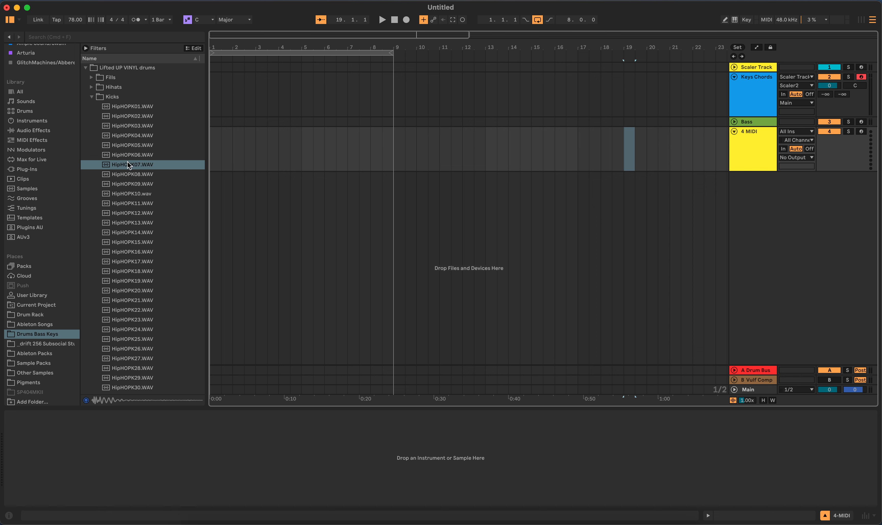
Load HipHOPK07.WAV as the new MIDI track's instrument in 1-Shot mode, and collapse the Kicks folder
{"action": "left_click_drag", "start_coordinate": [127, 164], "coordinate": [172, 460]}
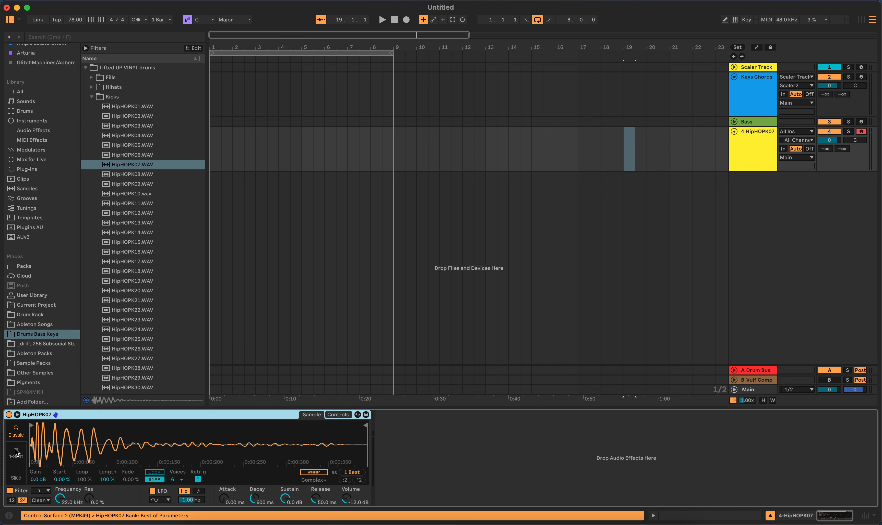
{"action": "left_click", "coordinate": [89, 477]}
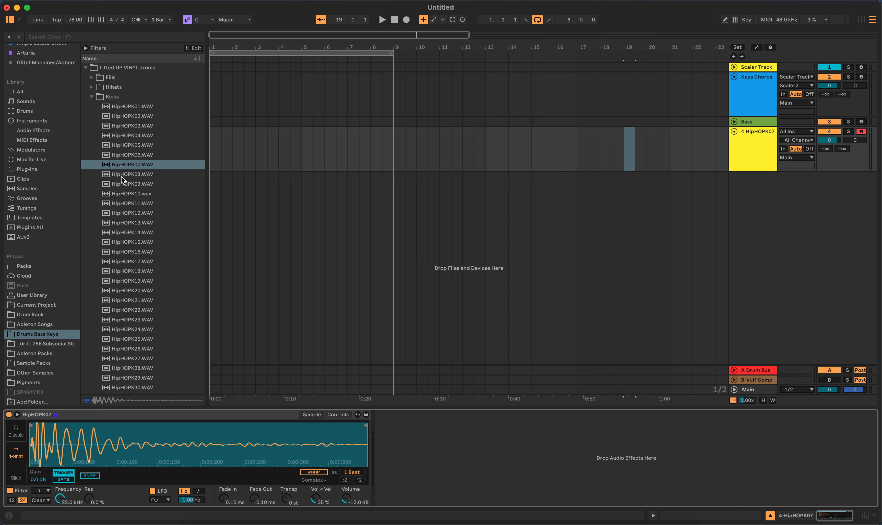
{"action": "left_click", "coordinate": [91, 97]}
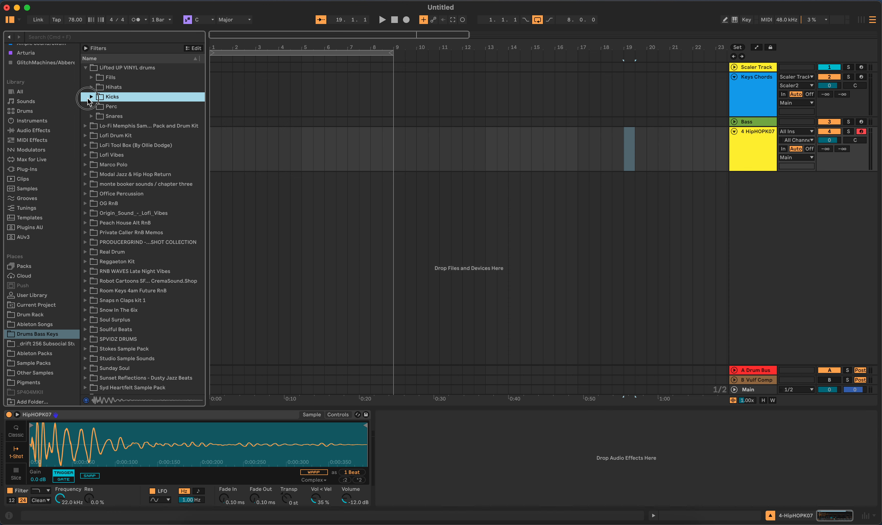
Audition snare samples in the Lifted UP VINYL drums Snares folder, ending on HipHOPS07.WAV
{"action": "left_click", "coordinate": [91, 116]}
{"action": "left_click", "coordinate": [128, 145]}
{"action": "left_click", "coordinate": [131, 165]}
{"action": "left_click", "coordinate": [132, 193]}
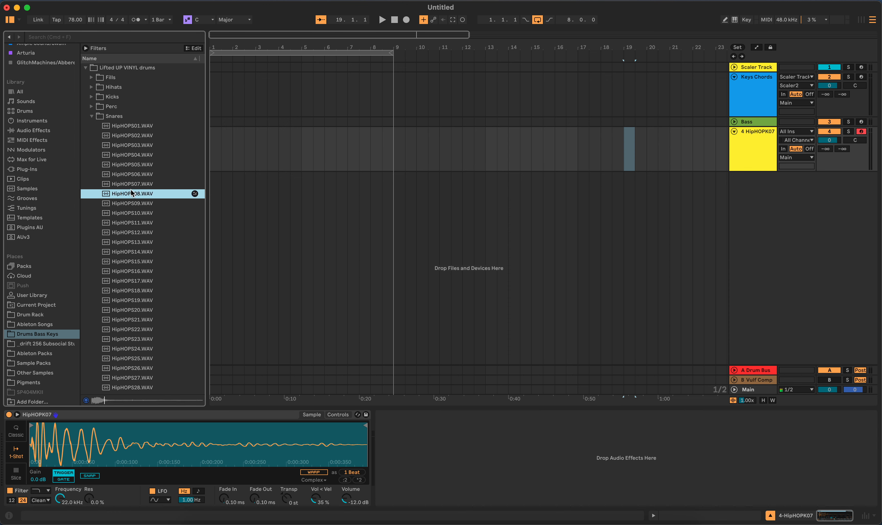
{"action": "left_click", "coordinate": [133, 175]}
{"action": "left_click", "coordinate": [134, 224]}
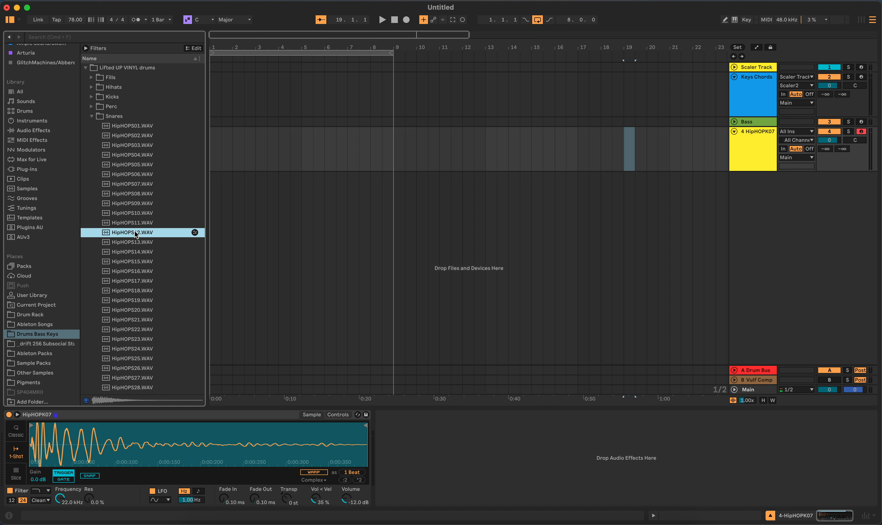
{"action": "left_click", "coordinate": [133, 234]}
{"action": "left_click", "coordinate": [134, 254]}
{"action": "left_click", "coordinate": [135, 245]}
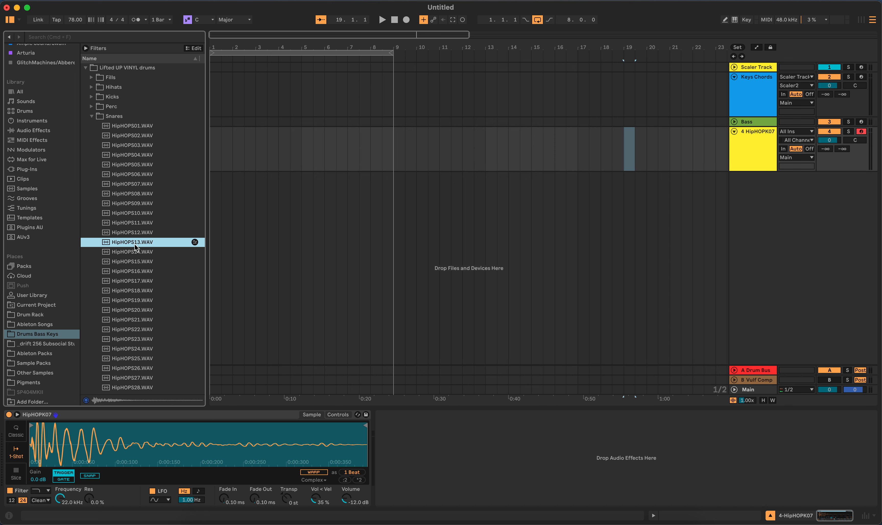
{"action": "left_click", "coordinate": [137, 233]}
{"action": "left_click", "coordinate": [137, 223]}
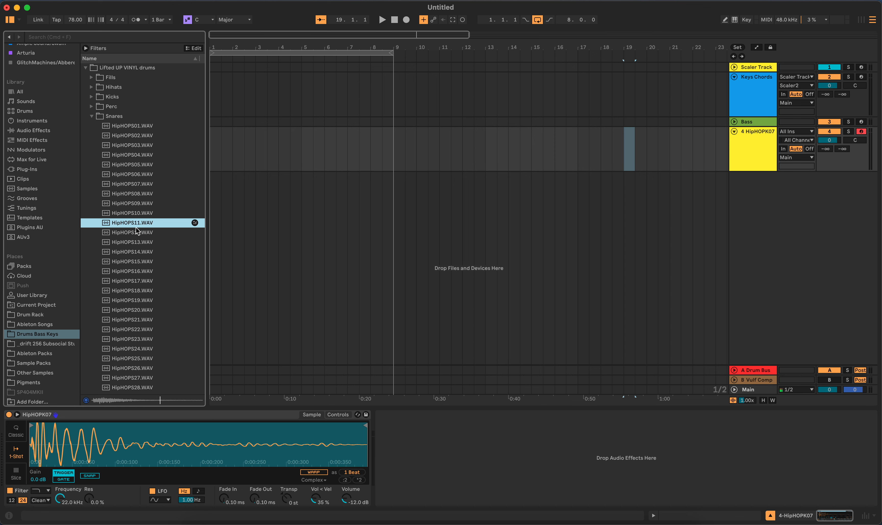
{"action": "left_click", "coordinate": [138, 216]}
{"action": "left_click", "coordinate": [138, 207]}
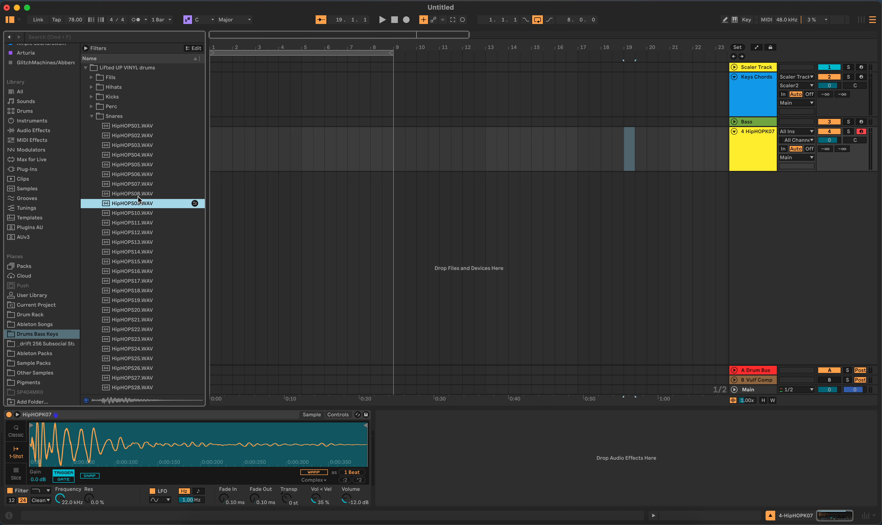
{"action": "left_click", "coordinate": [138, 195]}
{"action": "left_click", "coordinate": [138, 185]}
{"action": "left_click", "coordinate": [139, 175]}
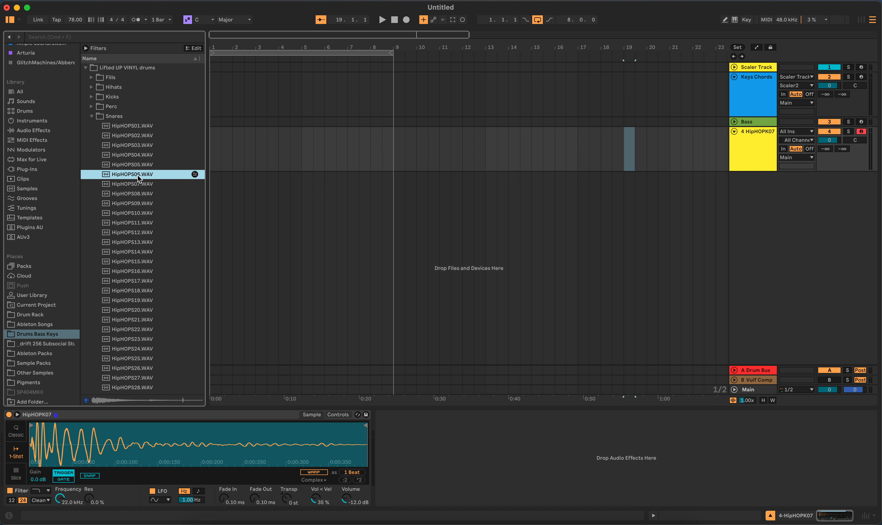
{"action": "left_click", "coordinate": [138, 185]}
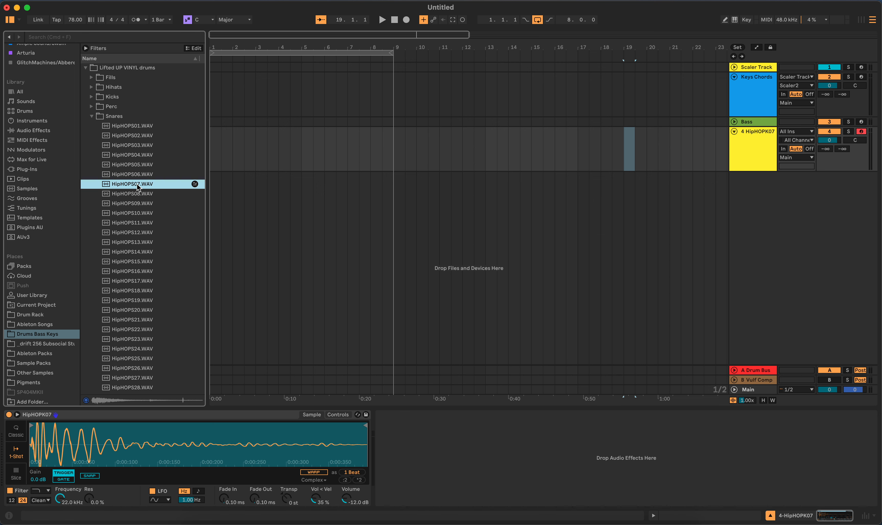
Insert a MIDI track below the kick track and load HipHOPS07.WAV as its instrument in 1-Shot mode
{"action": "left_click_drag", "start_coordinate": [138, 185], "coordinate": [750, 202]}
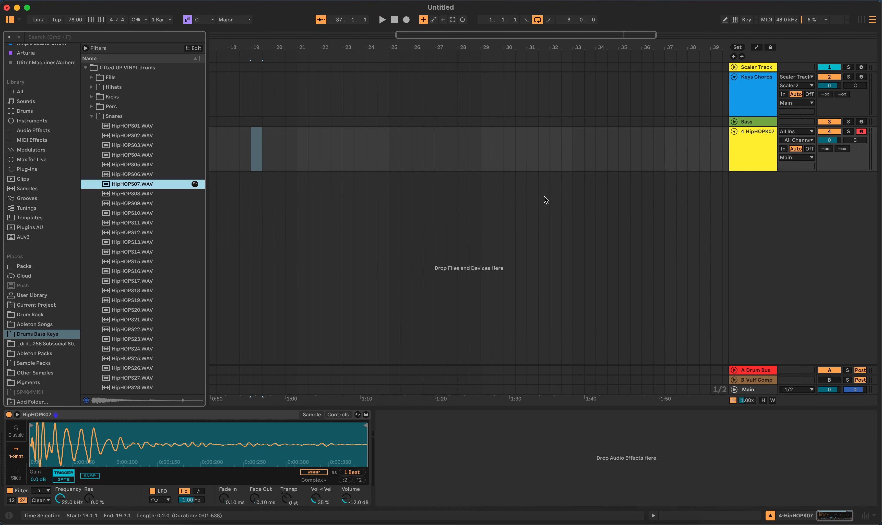
{"action": "scroll", "coordinate": [544, 199], "scroll_direction": "left", "scroll_amount": 10}
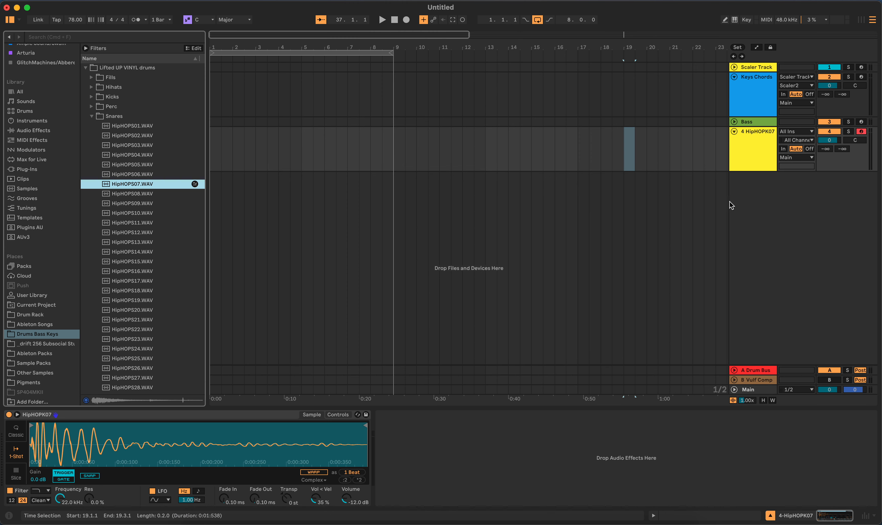
{"action": "right_click", "coordinate": [760, 194]}
{"action": "left_click", "coordinate": [775, 205]}
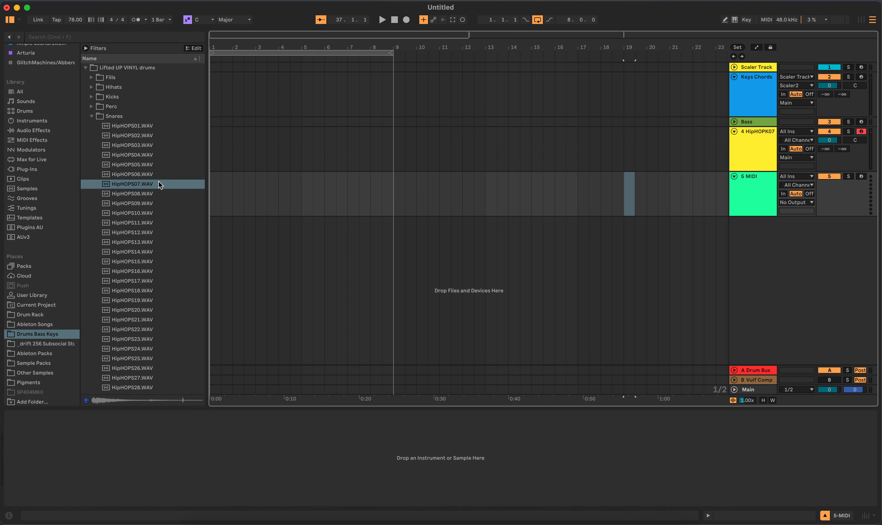
{"action": "left_click_drag", "start_coordinate": [151, 187], "coordinate": [234, 462]}
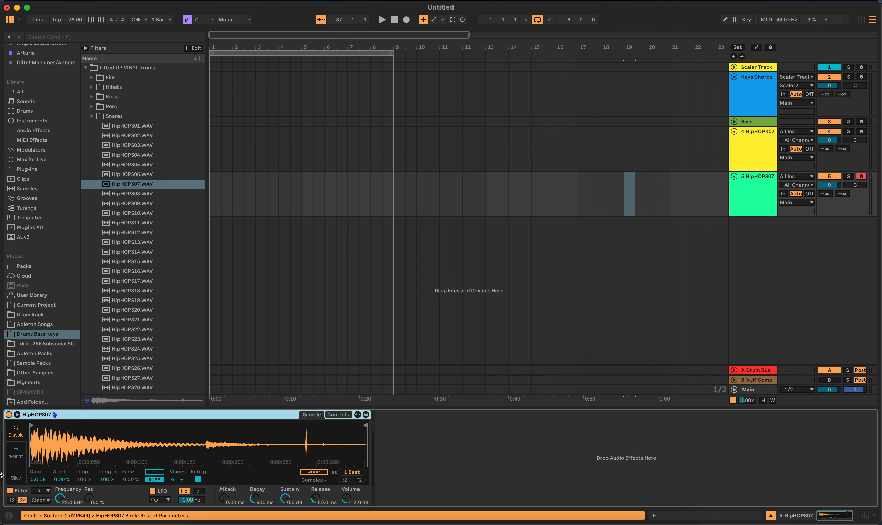
{"action": "left_click", "coordinate": [16, 452]}
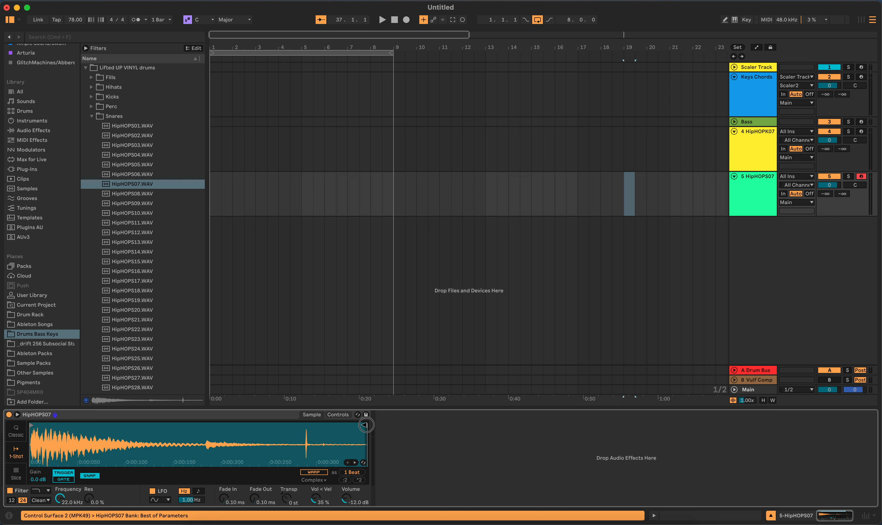
Trim the tail of the snare sample to end at about 0.17 seconds and crop the sample to that region
{"action": "left_click_drag", "start_coordinate": [365, 425], "coordinate": [197, 428]}
{"action": "left_click", "coordinate": [85, 477]}
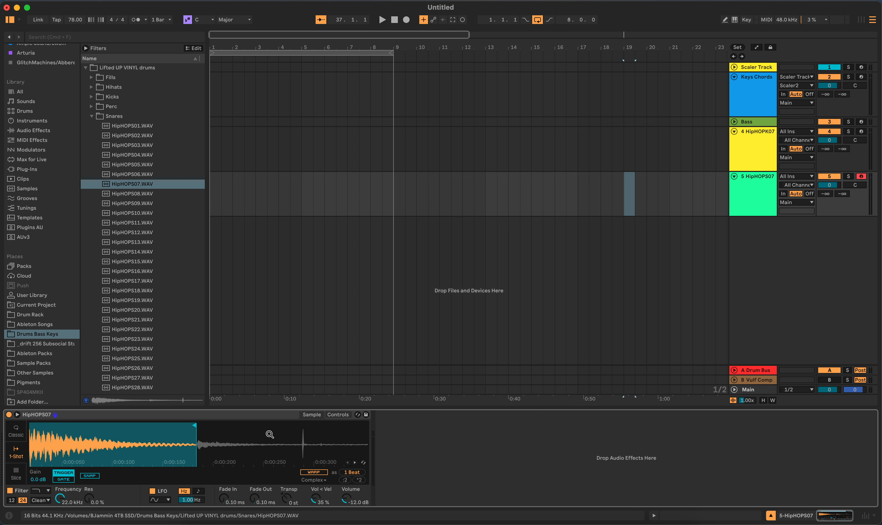
{"action": "right_click", "coordinate": [319, 451]}
{"action": "left_click", "coordinate": [357, 400]}
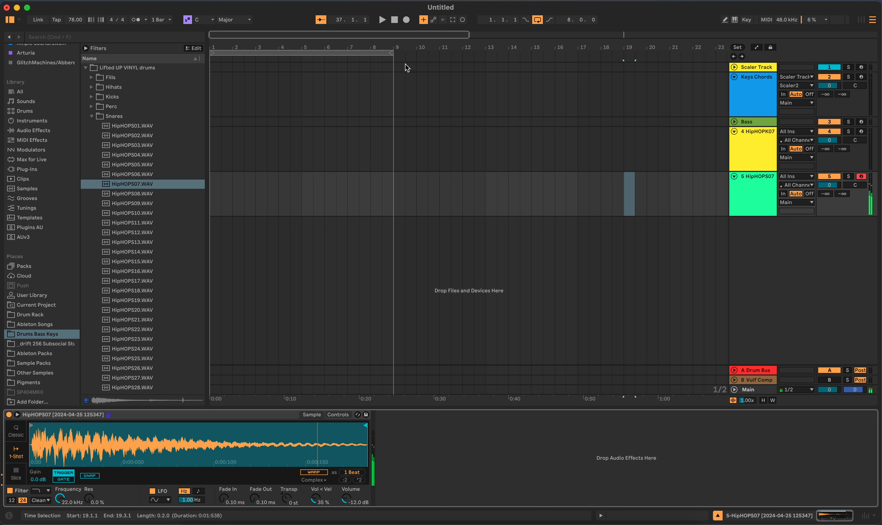
Record a snare pattern from bar 1 on the HipHOPS07 track with the metronome enabled, and trim the clip to two bars
{"action": "key", "text": "Home"}
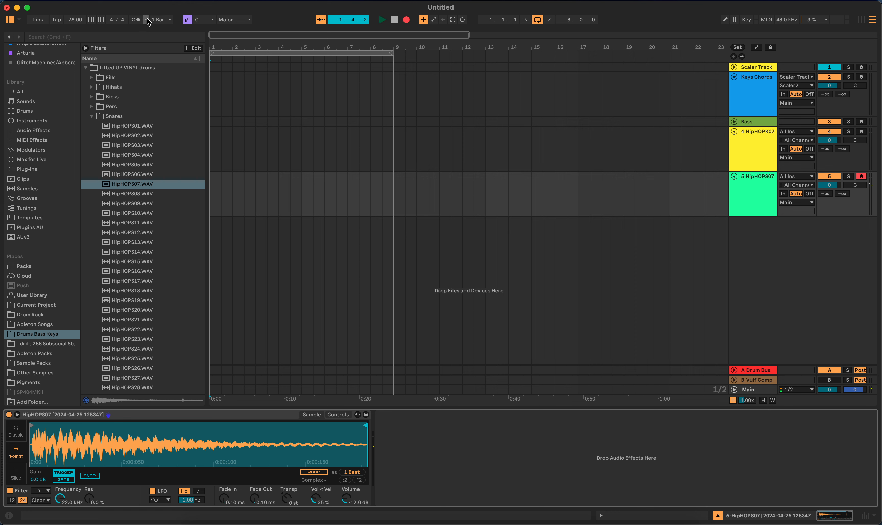
{"action": "left_click", "coordinate": [136, 20]}
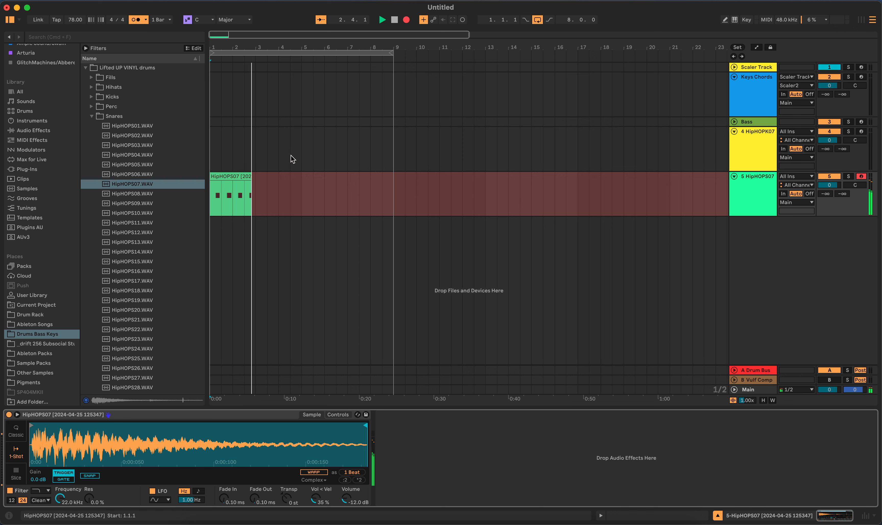
{"action": "key", "text": "space"}
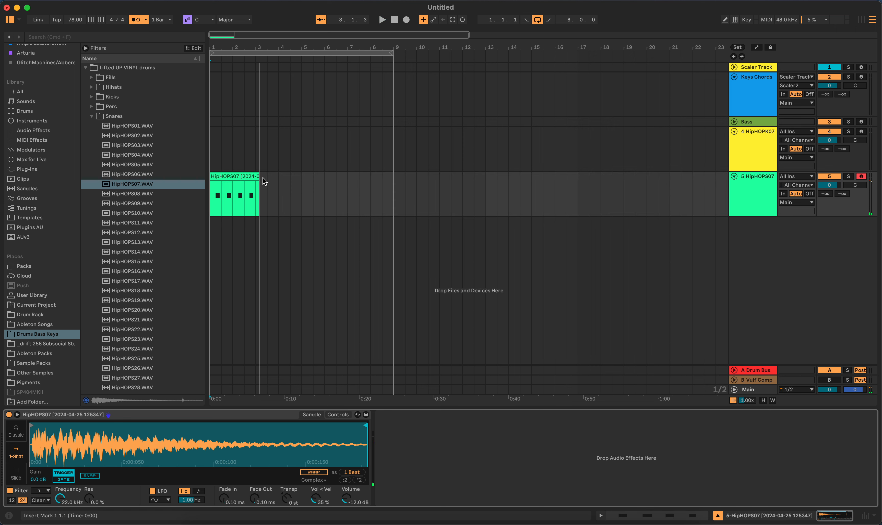
{"action": "left_click", "coordinate": [252, 184]}
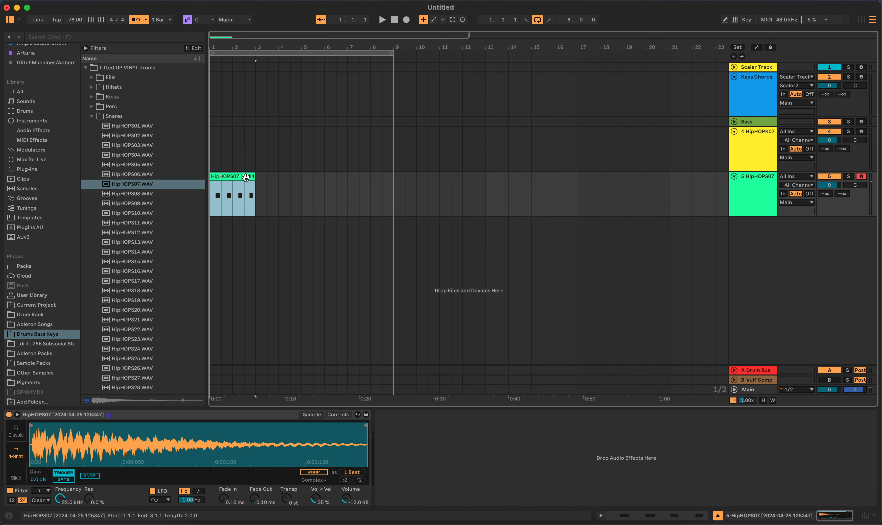
Duplicate the two-bar snare clip to fill eight bars and consolidate the copies into one clip
{"action": "double_click", "coordinate": [246, 176]}
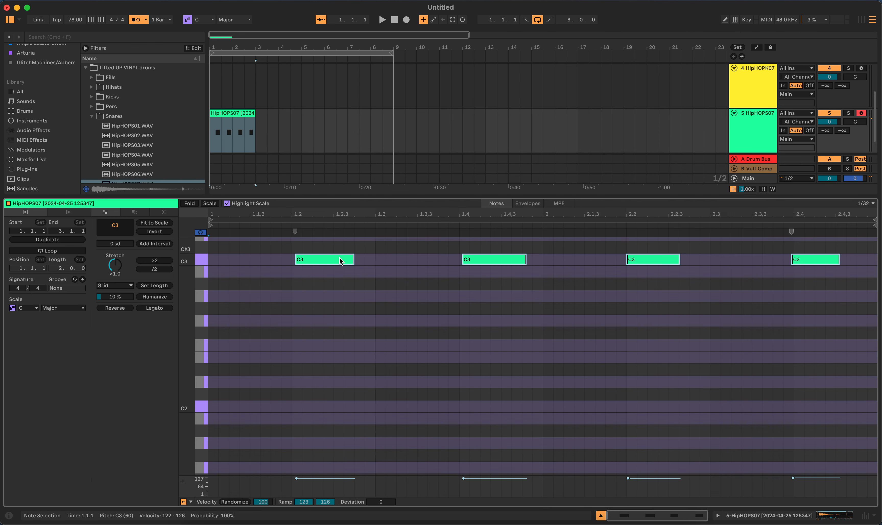
{"action": "left_click", "coordinate": [243, 116]}
{"action": "key", "text": "super+d"}
{"action": "key", "text": "super+d"}
{"action": "key", "text": "super+d"}
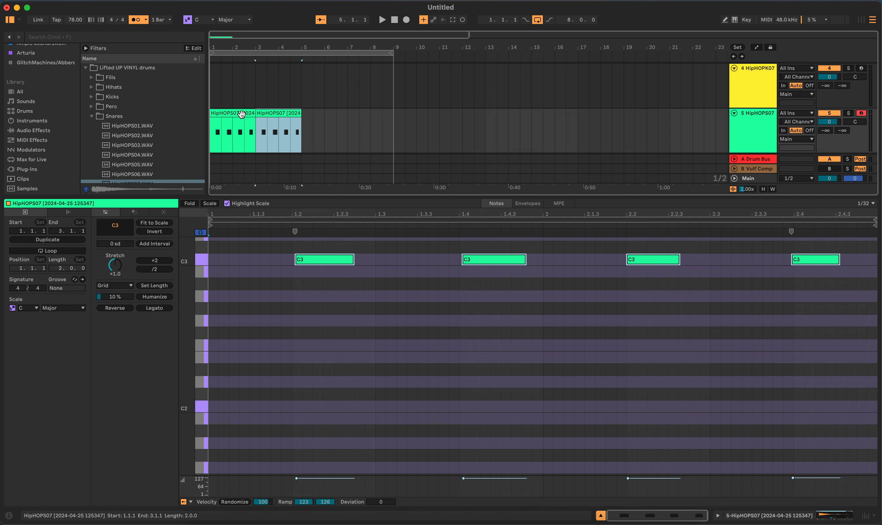
{"action": "left_click_drag", "start_coordinate": [393, 120], "coordinate": [183, 127]}
{"action": "key", "text": "super+j"}
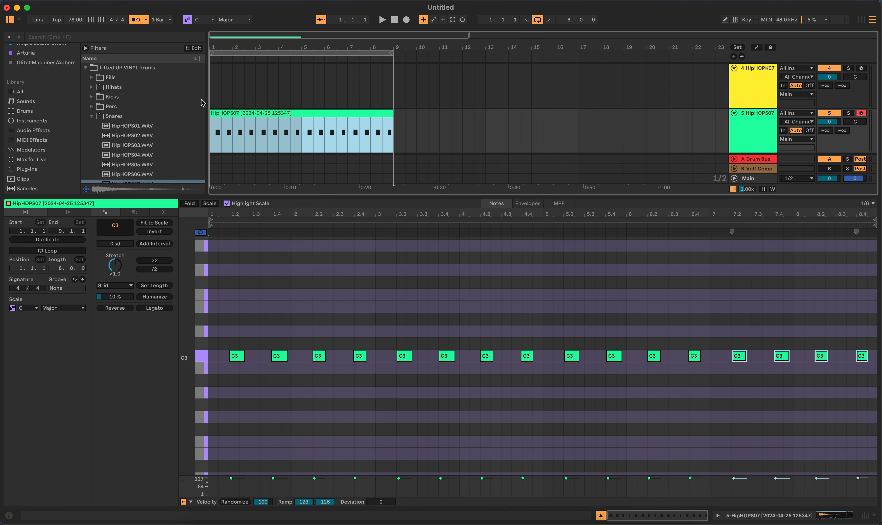
Quantize all the snare notes to a 1/16 grid and humanize them by 10%
{"action": "key", "text": "super+a"}
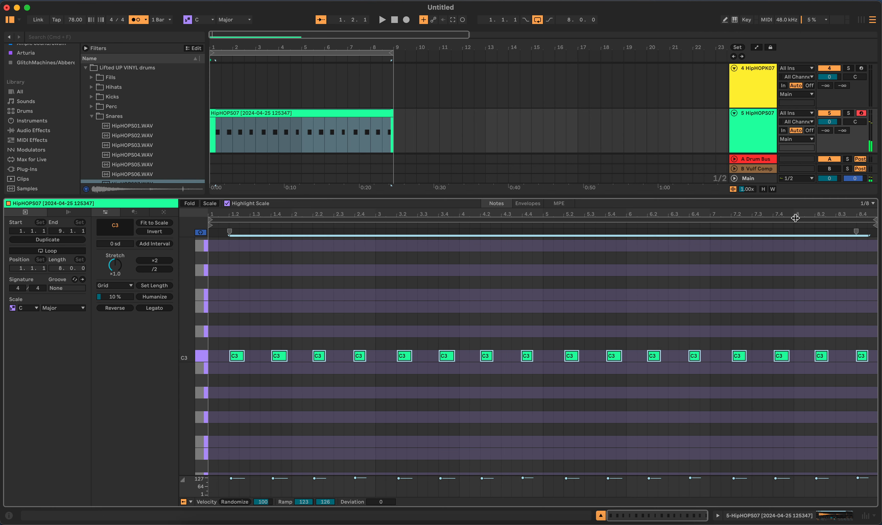
{"action": "left_click", "coordinate": [873, 205]}
{"action": "left_click", "coordinate": [806, 257]}
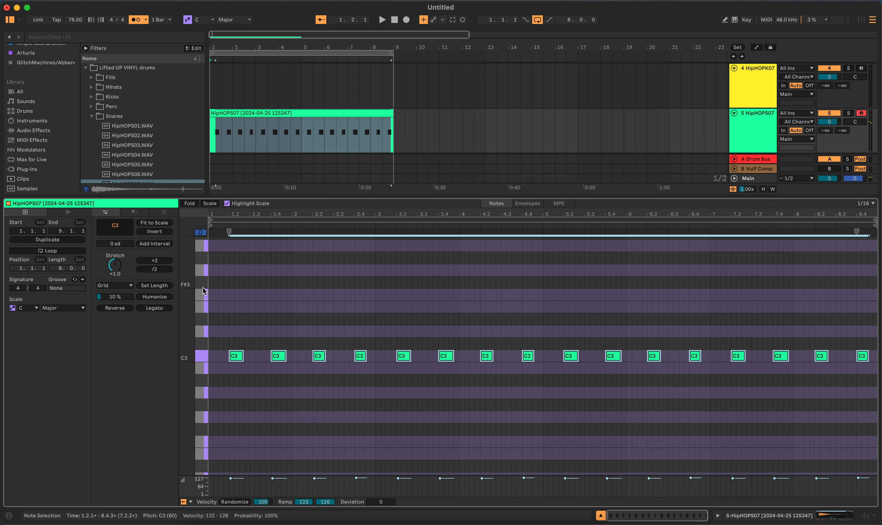
{"action": "left_click", "coordinate": [145, 300]}
Randomize the snare velocities by 52 with a deviation of -40, and adjust the individual velocities of the hits at 6.4, 4.2 and 1.2
{"action": "left_click_drag", "start_coordinate": [261, 501], "coordinate": [263, 515]}
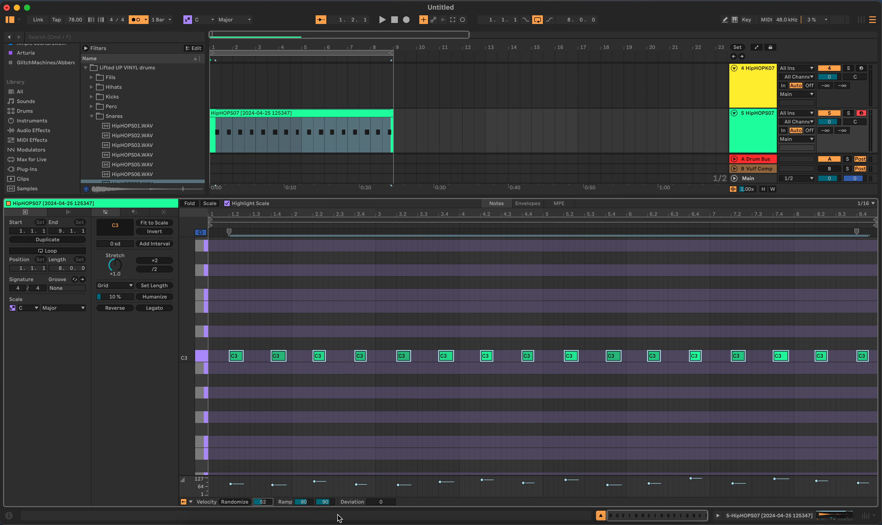
{"action": "left_click_drag", "start_coordinate": [381, 502], "coordinate": [381, 517]}
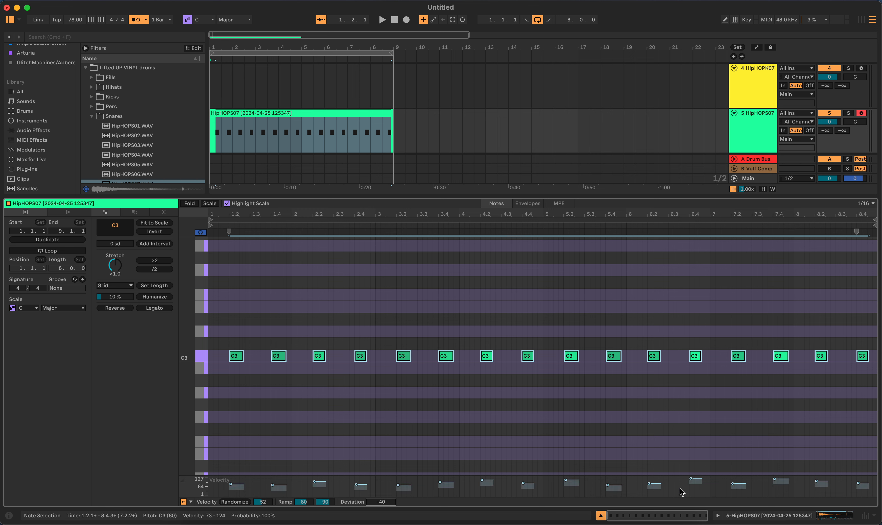
{"action": "left_click", "coordinate": [690, 483]}
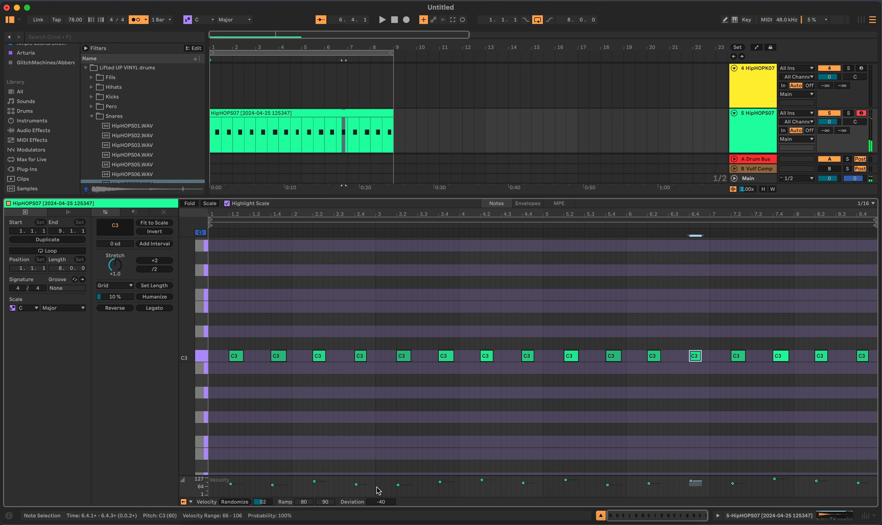
{"action": "left_click", "coordinate": [486, 482]}
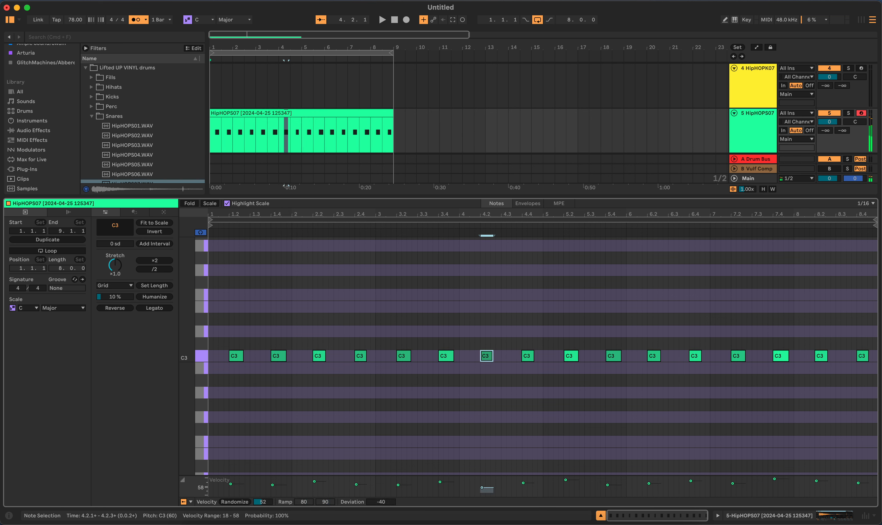
{"action": "left_click_drag", "start_coordinate": [236, 488], "coordinate": [236, 486]}
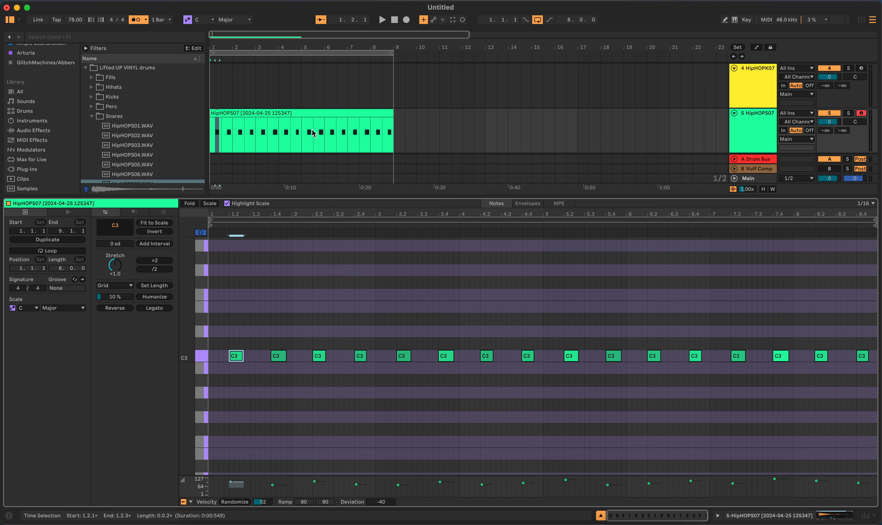
Arm the HipHOPK07 track and record an eight-bar kick pattern against the snare
{"action": "left_click", "coordinate": [860, 68]}
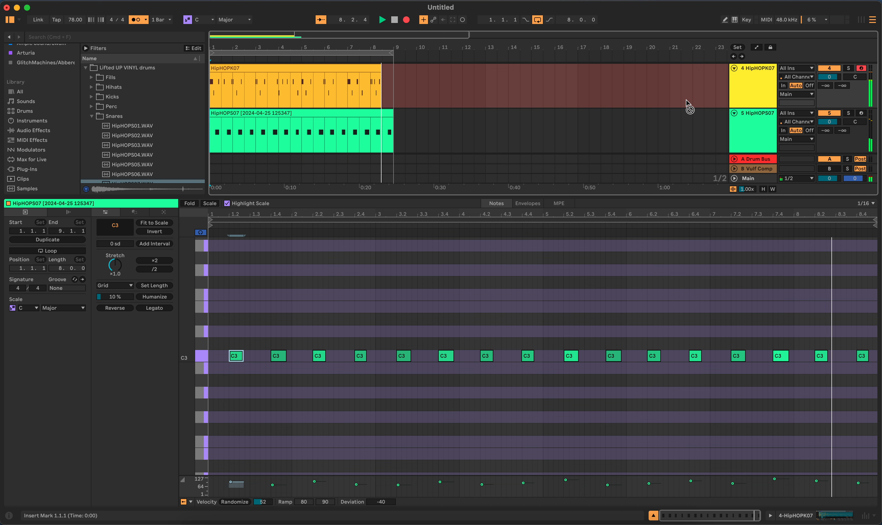
{"action": "key", "text": "space"}
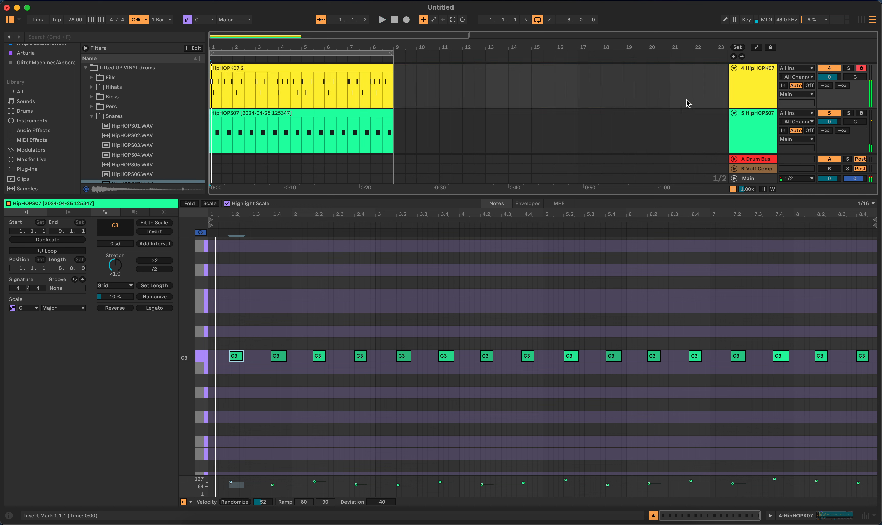
Open the recorded kick clip and quantize all its notes to the 1/16 grid
{"action": "left_click", "coordinate": [365, 72]}
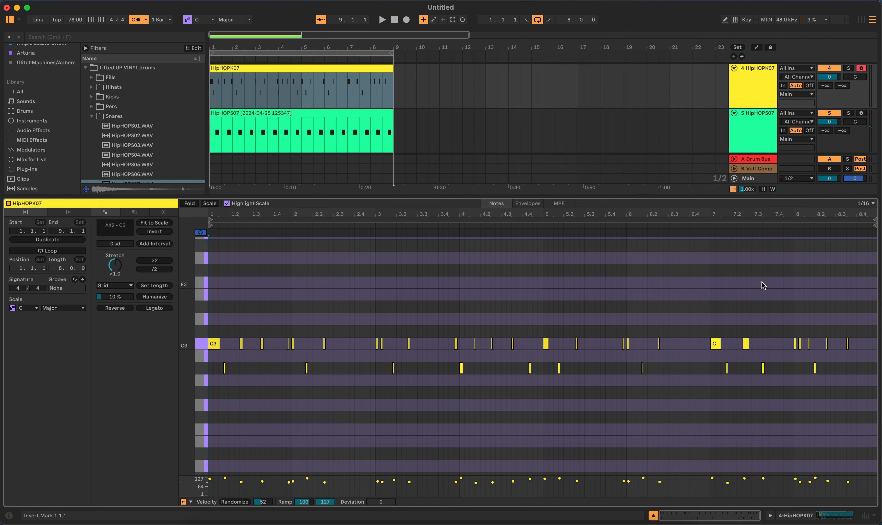
{"action": "key", "text": "super+a"}
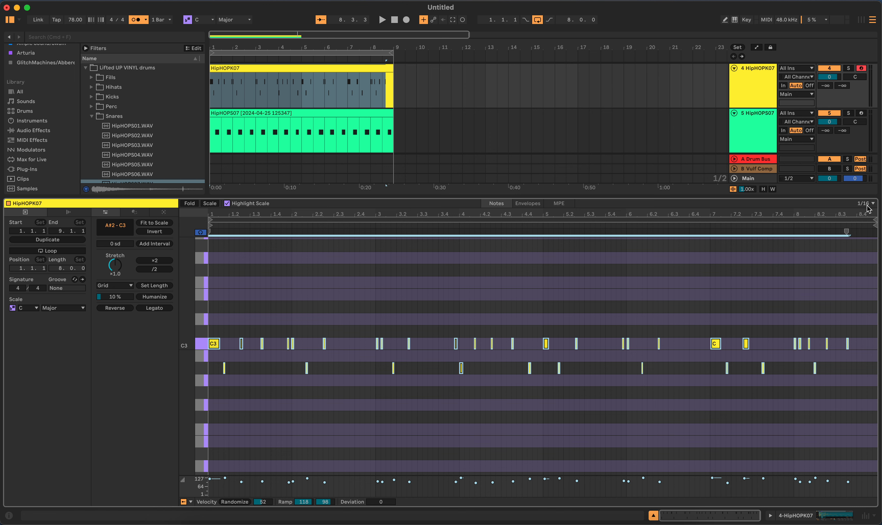
{"action": "left_click", "coordinate": [778, 388]}
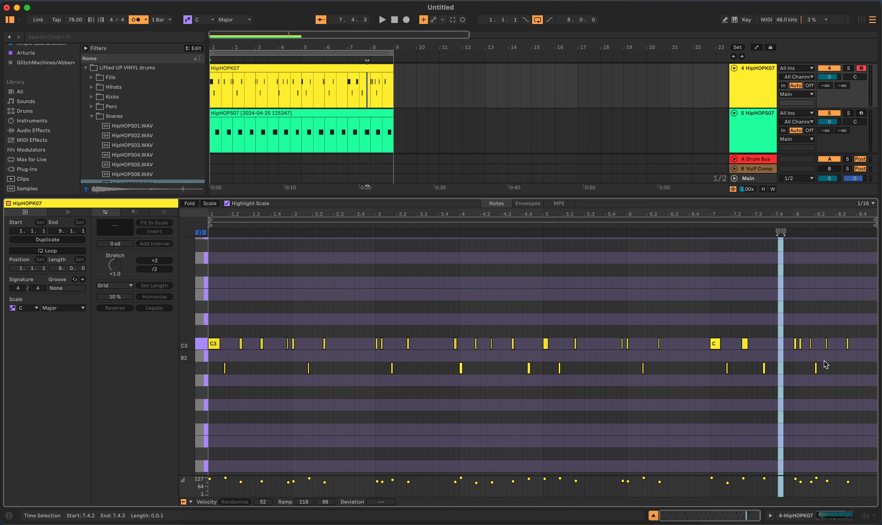
Play back the beat and delete the A#2 kick note at beat 8.2
{"action": "key", "text": "space"}
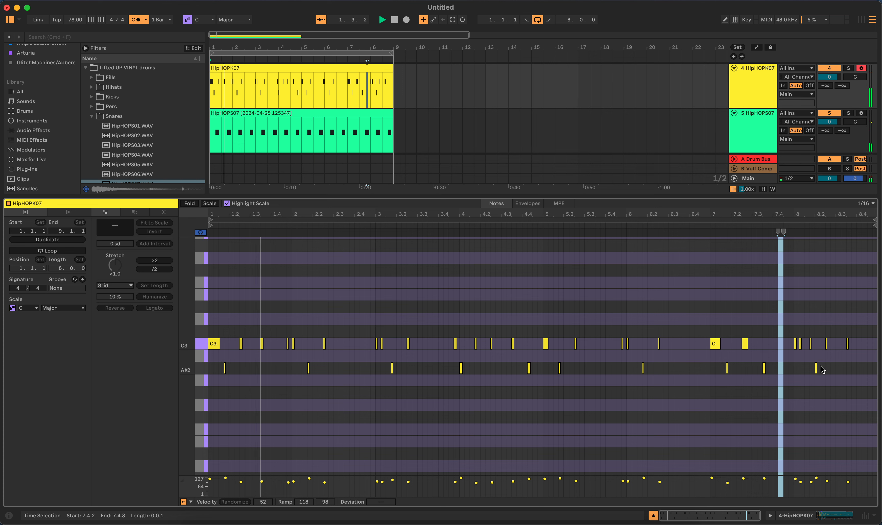
{"action": "double_click", "coordinate": [816, 369]}
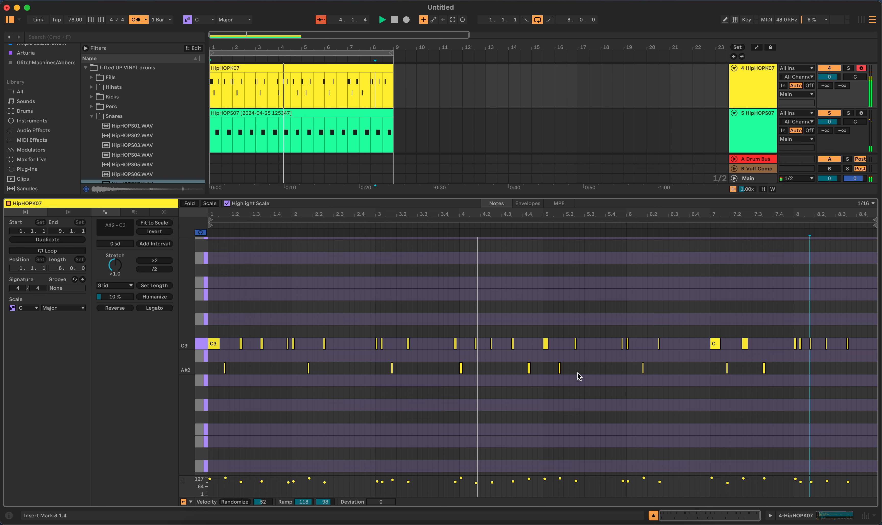
Humanize by 10 % the kick notes from beat 1.1.4 through the start of bar 4, in successive groups
{"action": "left_click_drag", "start_coordinate": [874, 305], "coordinate": [271, 408]}
{"action": "left_click", "coordinate": [338, 431]}
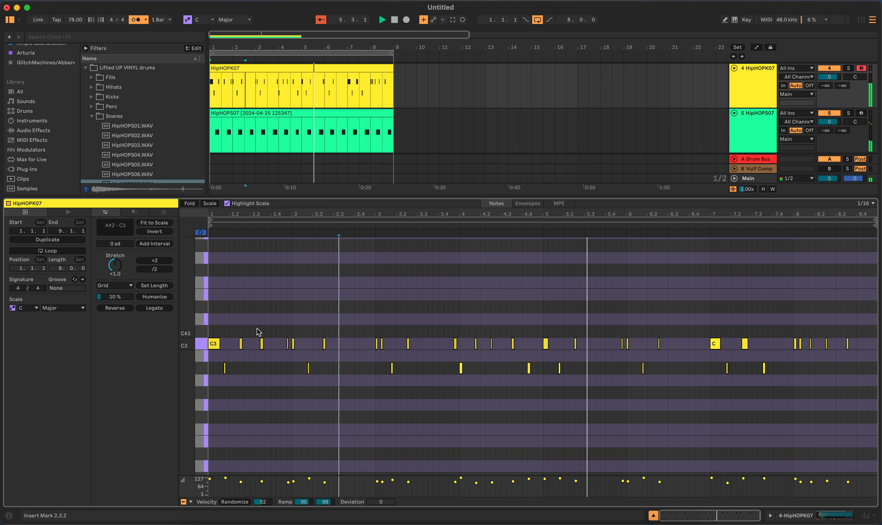
{"action": "left_click_drag", "start_coordinate": [225, 319], "coordinate": [289, 394]}
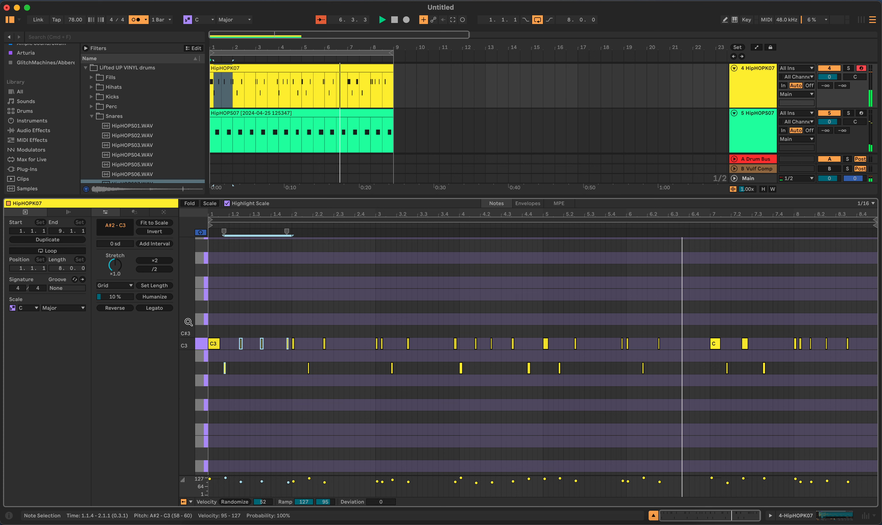
{"action": "left_click", "coordinate": [160, 298]}
{"action": "left_click", "coordinate": [317, 310]}
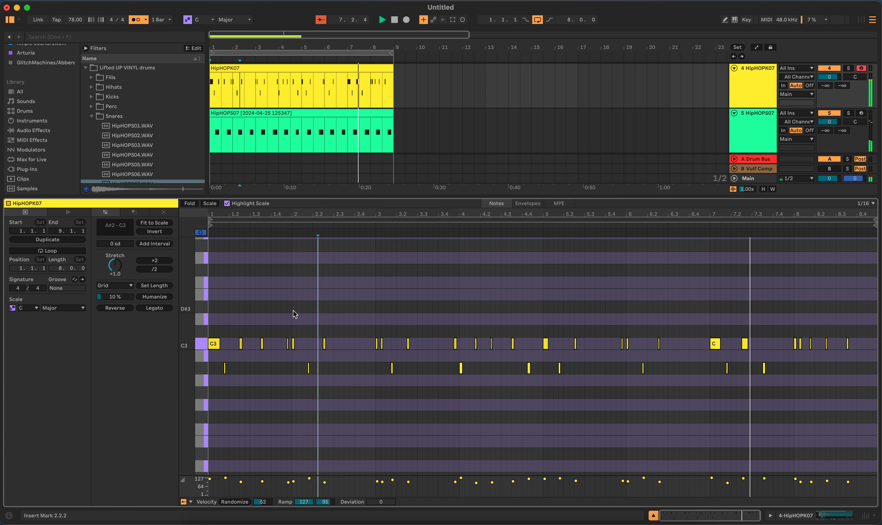
{"action": "left_click_drag", "start_coordinate": [293, 314], "coordinate": [326, 369]}
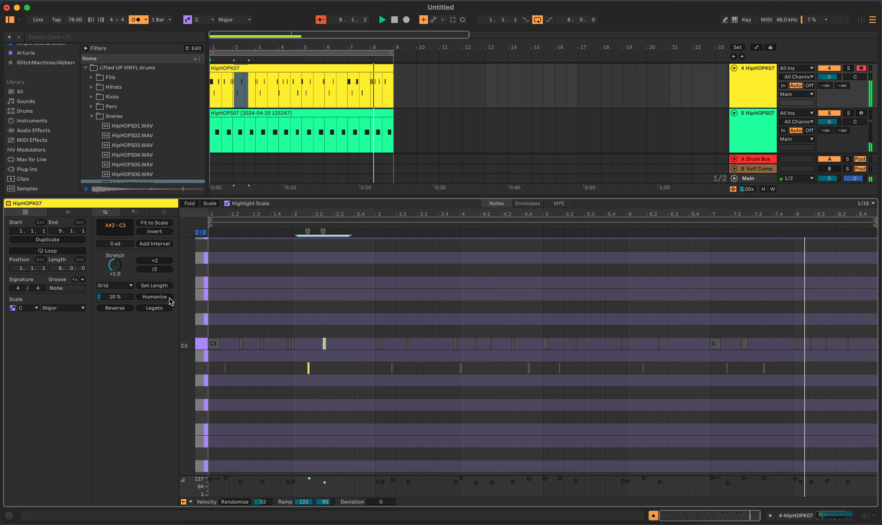
{"action": "left_click_drag", "start_coordinate": [383, 315], "coordinate": [433, 382]}
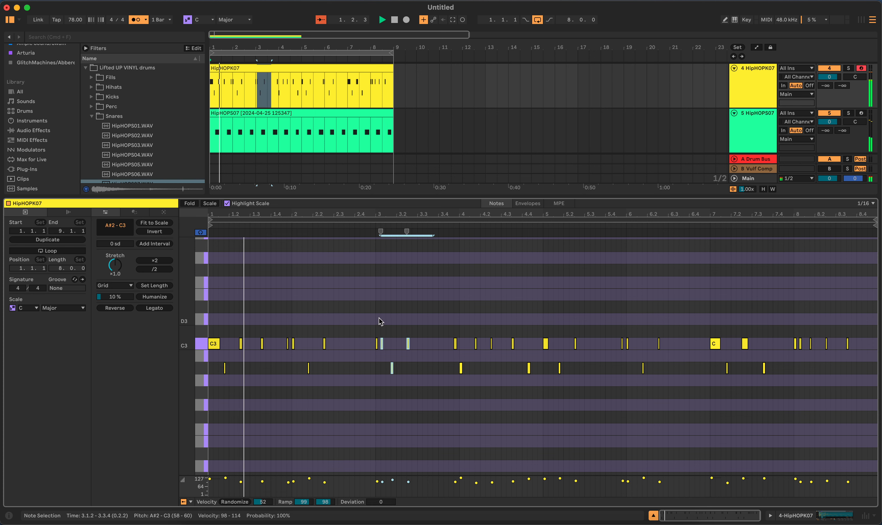
{"action": "left_click_drag", "start_coordinate": [381, 319], "coordinate": [460, 386]}
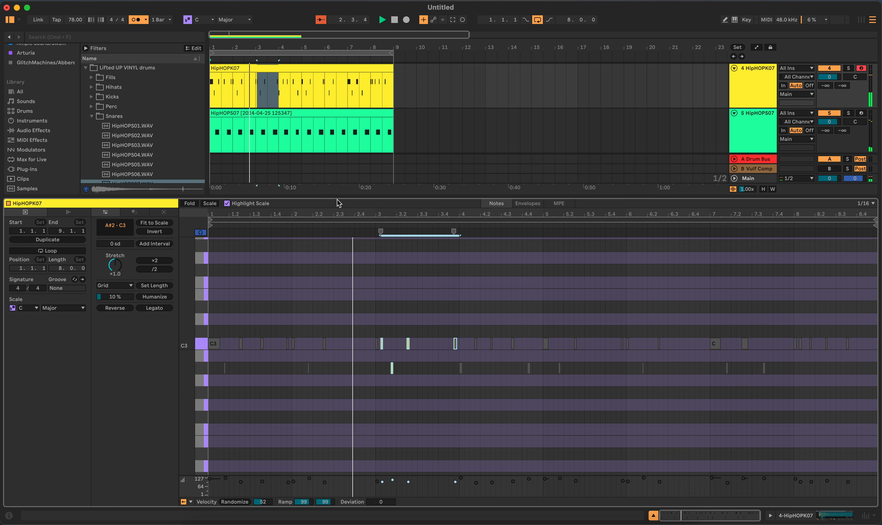
{"action": "key", "text": "space"}
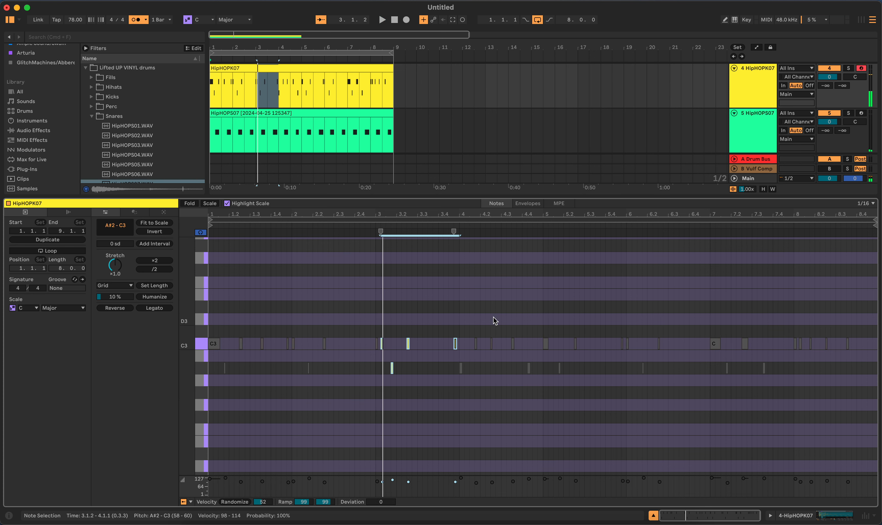
Humanize by 10 % the remaining kick notes from beat 4.2 through the end of bar 8, group by group
{"action": "left_click", "coordinate": [477, 321]}
{"action": "left_click_drag", "start_coordinate": [467, 317], "coordinate": [533, 371]}
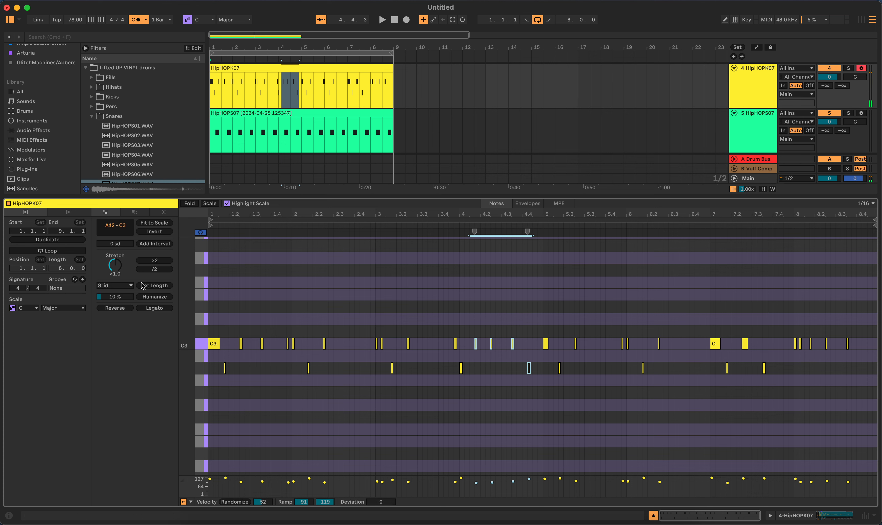
{"action": "left_click_drag", "start_coordinate": [555, 318], "coordinate": [625, 390]}
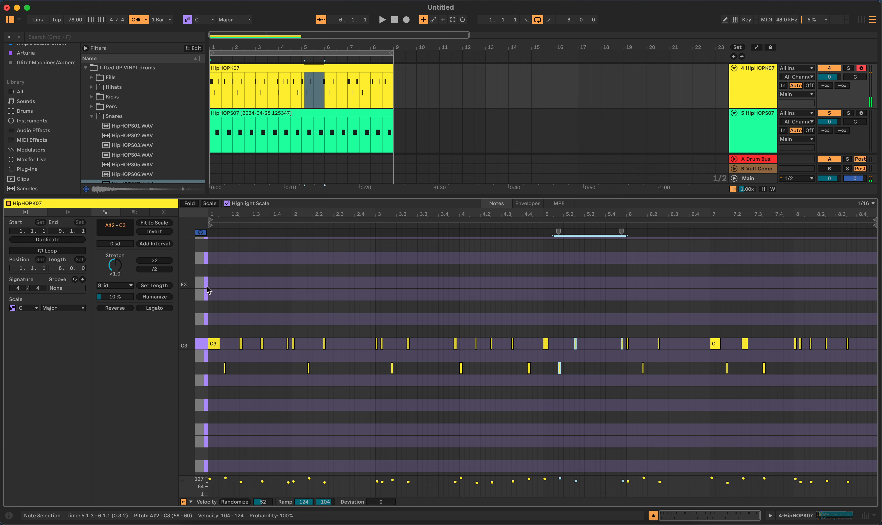
{"action": "left_click", "coordinate": [647, 308]}
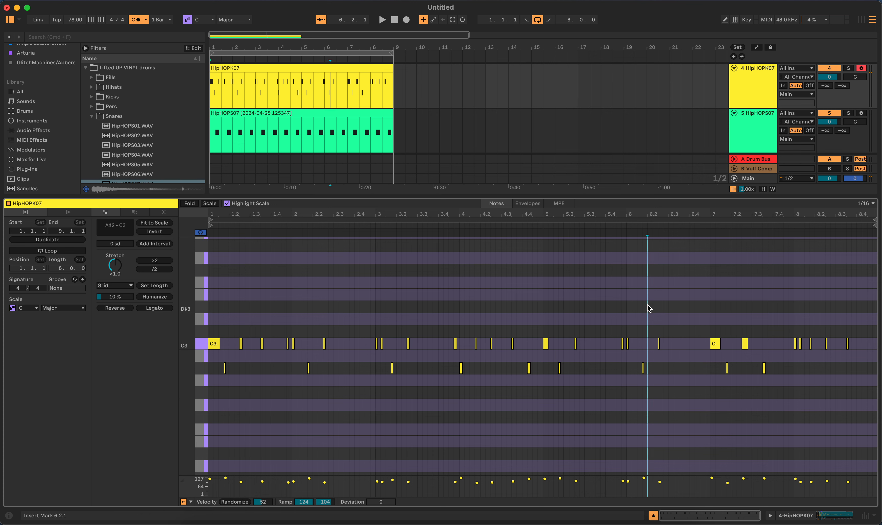
{"action": "left_click_drag", "start_coordinate": [635, 310], "coordinate": [669, 382]}
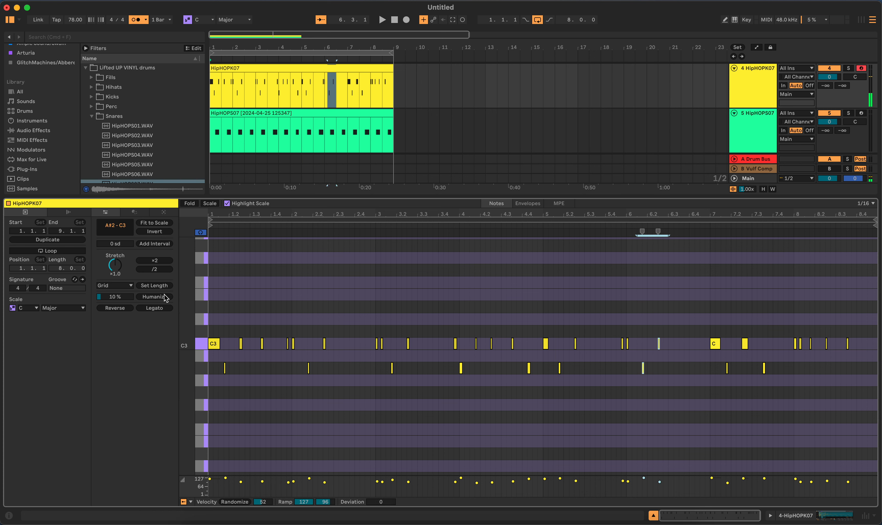
{"action": "left_click", "coordinate": [737, 302]}
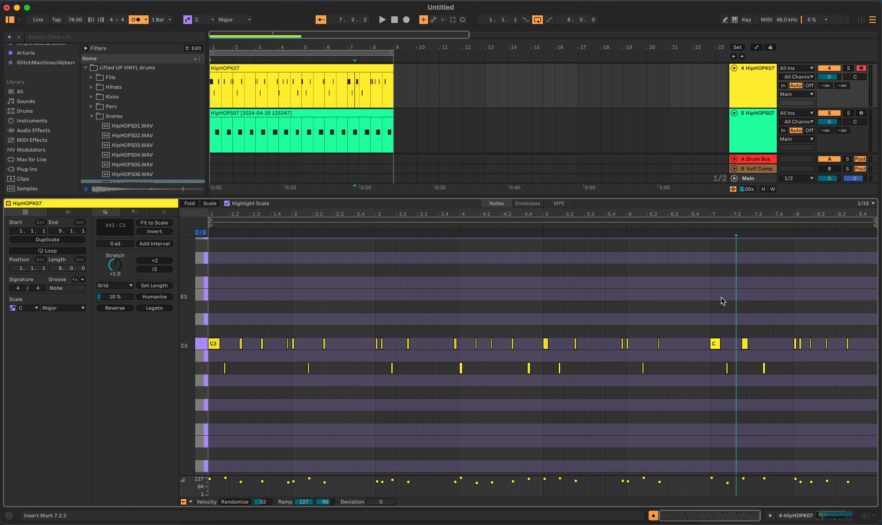
{"action": "left_click_drag", "start_coordinate": [723, 303], "coordinate": [790, 391]}
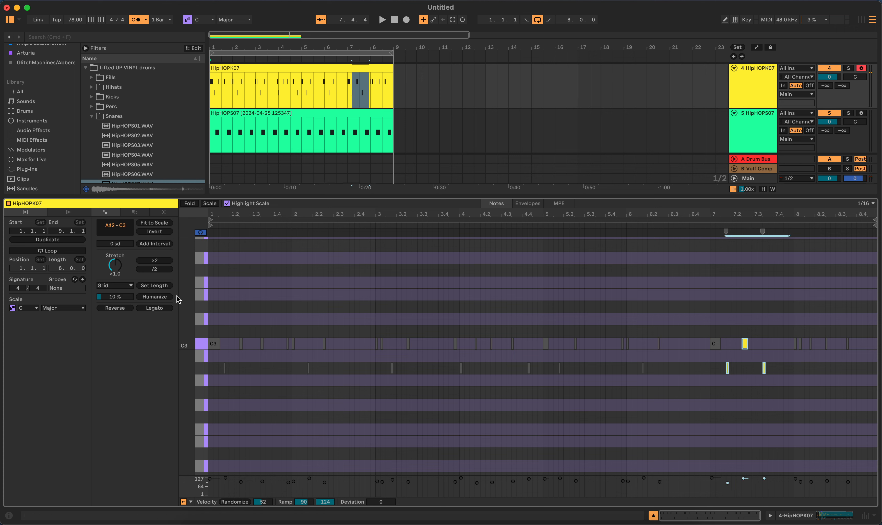
{"action": "left_click", "coordinate": [791, 320]}
{"action": "left_click_drag", "start_coordinate": [798, 320], "coordinate": [865, 374]}
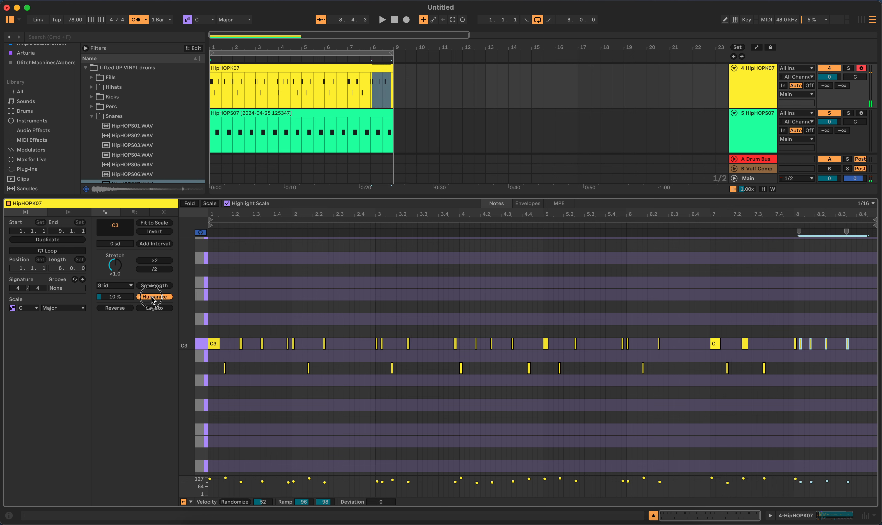
{"action": "left_click", "coordinate": [490, 270]}
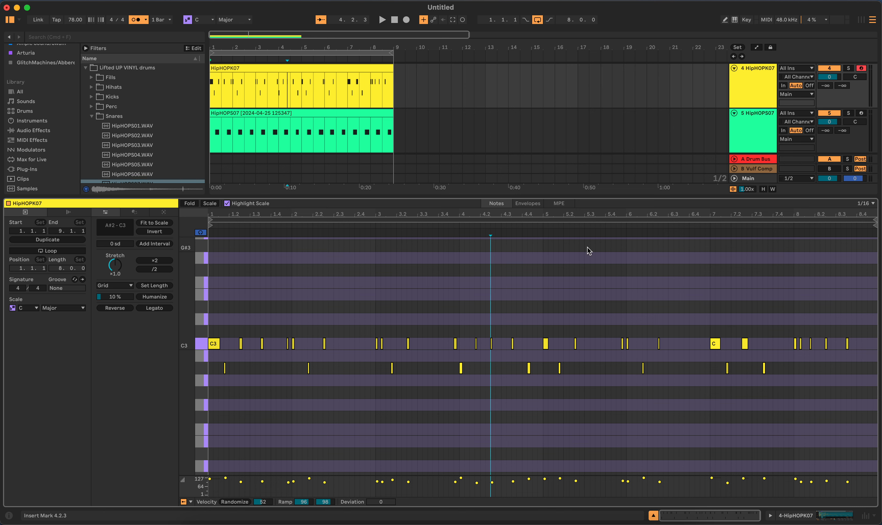
Apply a velocity deviation of -24 to all the kick notes and play the beat back
{"action": "key", "text": "super+a"}
{"action": "left_click_drag", "start_coordinate": [393, 501], "coordinate": [393, 509]}
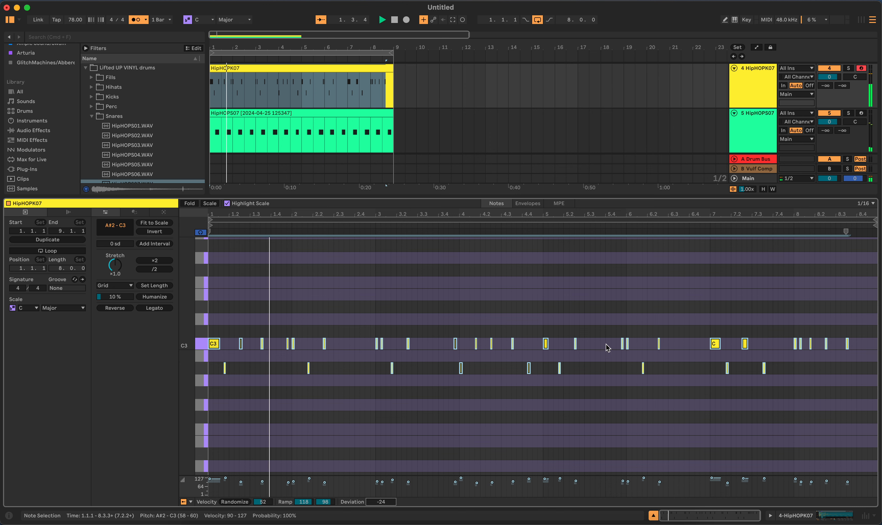
{"action": "left_click", "coordinate": [596, 315]}
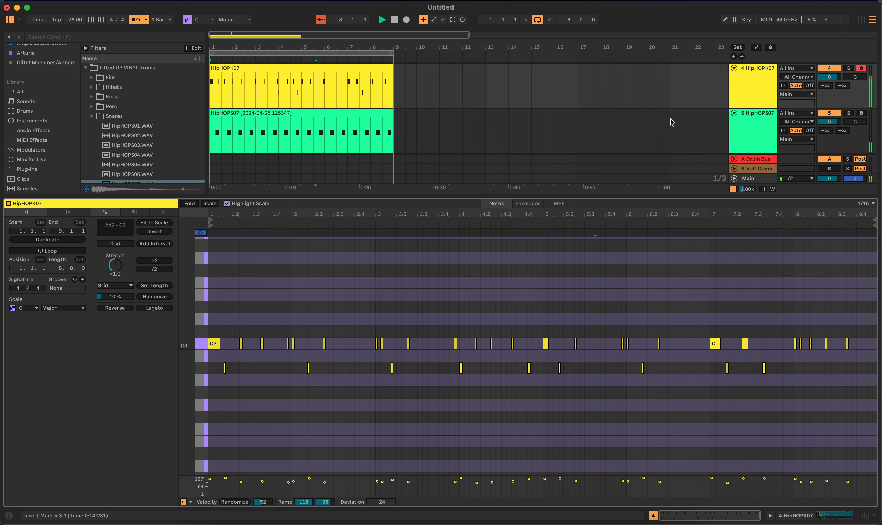
Insert a new MIDI track below the HipHOPS07 snare track
{"action": "scroll", "coordinate": [665, 120], "scroll_direction": "down", "scroll_amount": 2}
{"action": "left_click", "coordinate": [758, 143]}
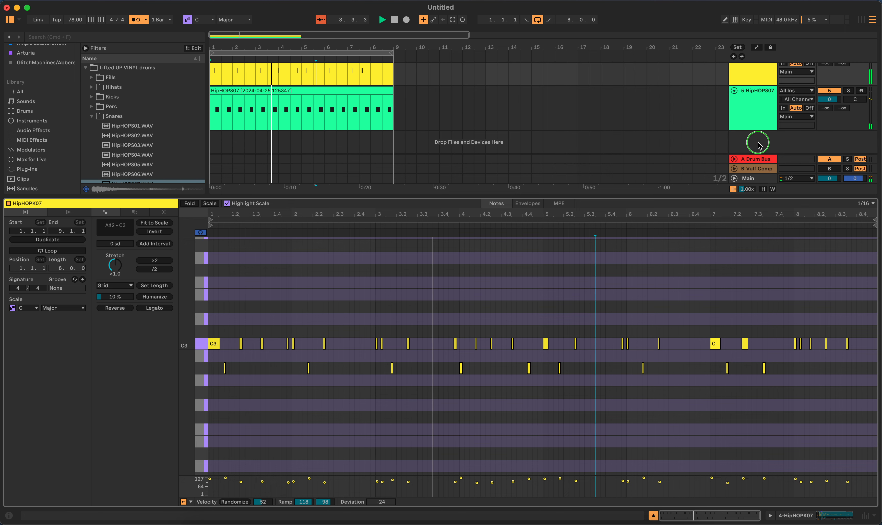
{"action": "right_click", "coordinate": [758, 143]}
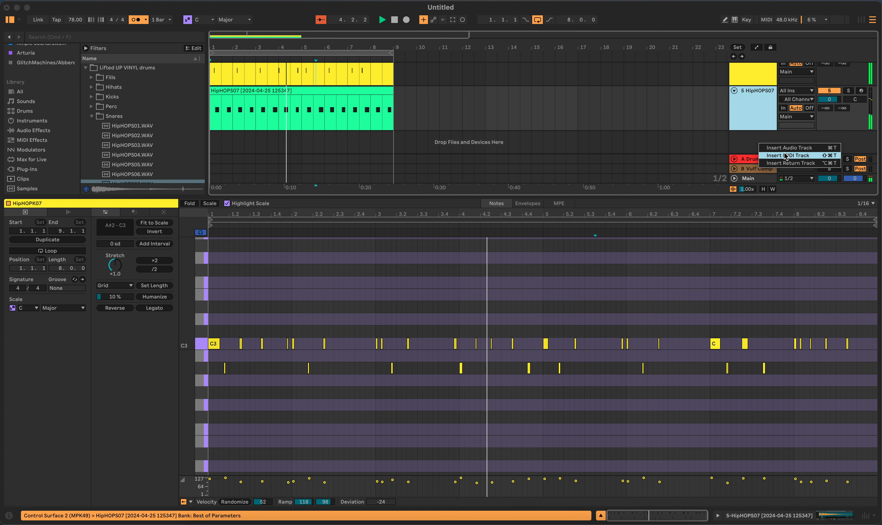
{"action": "left_click", "coordinate": [785, 156]}
Collapse the Snares folder, expand Hihats, and audition the first hi-hat samples, from HHOPHat01 to HHOPHat08, against the beat
{"action": "left_click", "coordinate": [93, 117]}
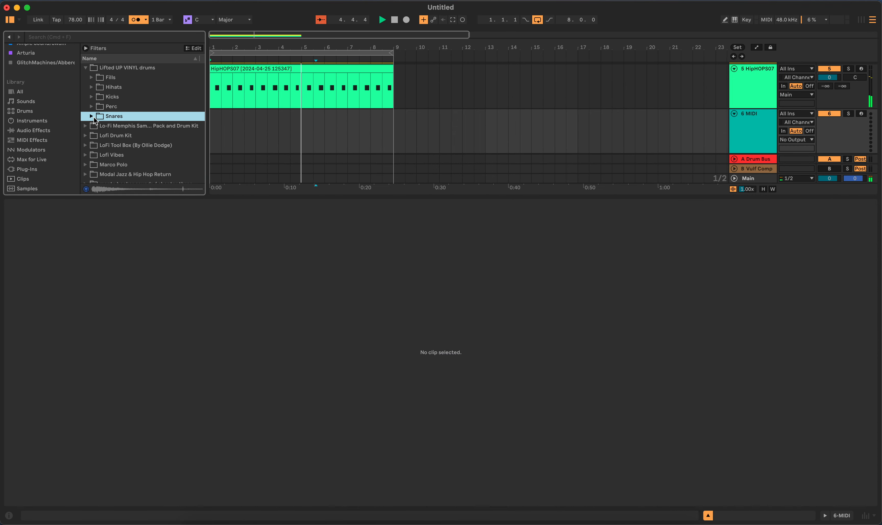
{"action": "left_click", "coordinate": [91, 87]}
{"action": "left_click", "coordinate": [113, 115]}
{"action": "left_click", "coordinate": [119, 97]}
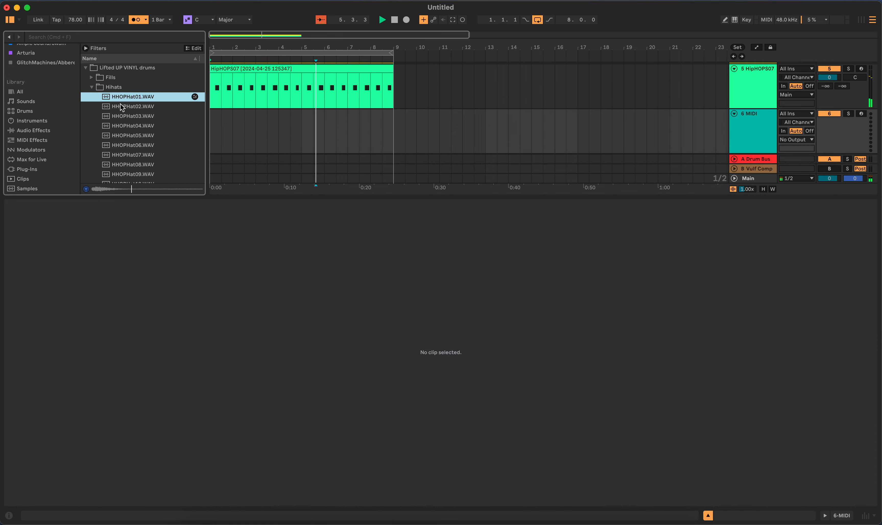
{"action": "left_click", "coordinate": [122, 116]}
{"action": "left_click", "coordinate": [124, 96]}
{"action": "left_click", "coordinate": [140, 146]}
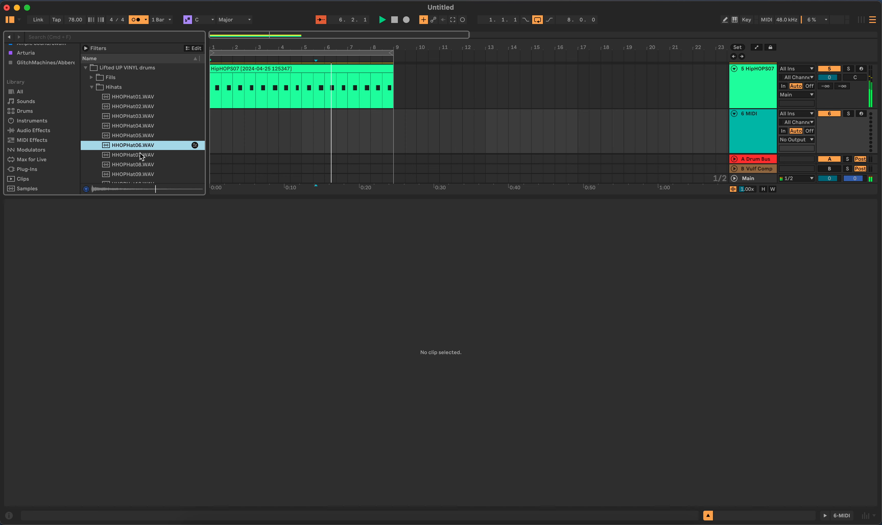
{"action": "key", "text": "Down"}
{"action": "key", "text": "Down"}
{"action": "left_click", "coordinate": [139, 147]}
{"action": "left_click", "coordinate": [138, 137]}
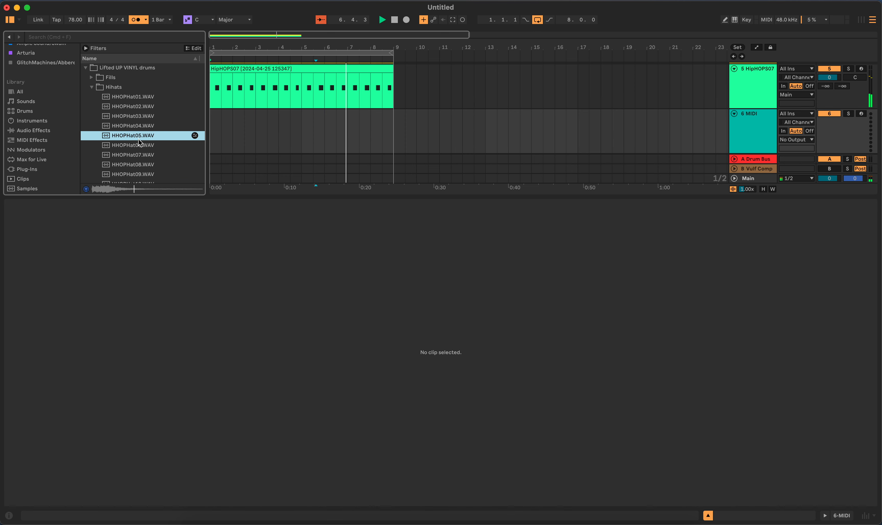
Audition further hi-hat samples between HHOPHat08 and HHOPHat26 against the beat, ending on HHOPHat24
{"action": "left_click", "coordinate": [141, 165]}
{"action": "scroll", "coordinate": [143, 150], "scroll_direction": "down", "scroll_amount": 5}
{"action": "left_click", "coordinate": [143, 135]}
{"action": "left_click", "coordinate": [147, 155]}
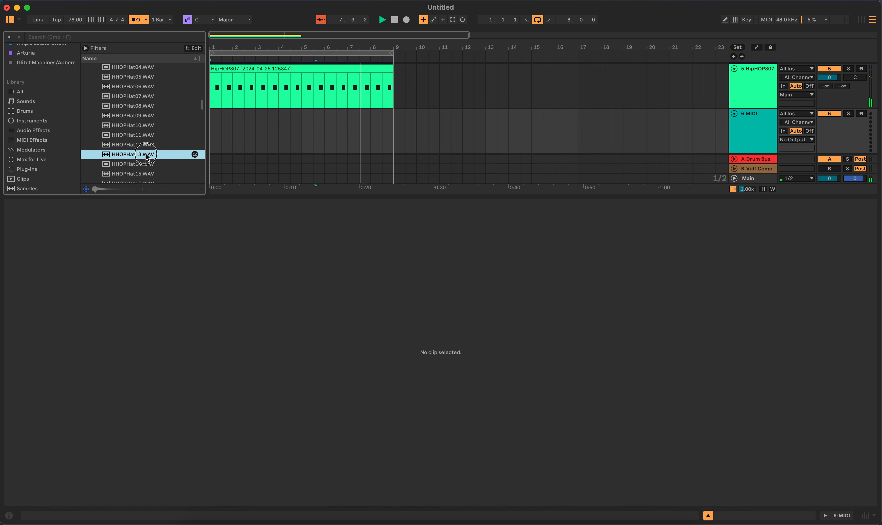
{"action": "left_click", "coordinate": [138, 164]}
{"action": "left_click", "coordinate": [142, 173]}
{"action": "scroll", "coordinate": [143, 168], "scroll_direction": "down", "scroll_amount": 5}
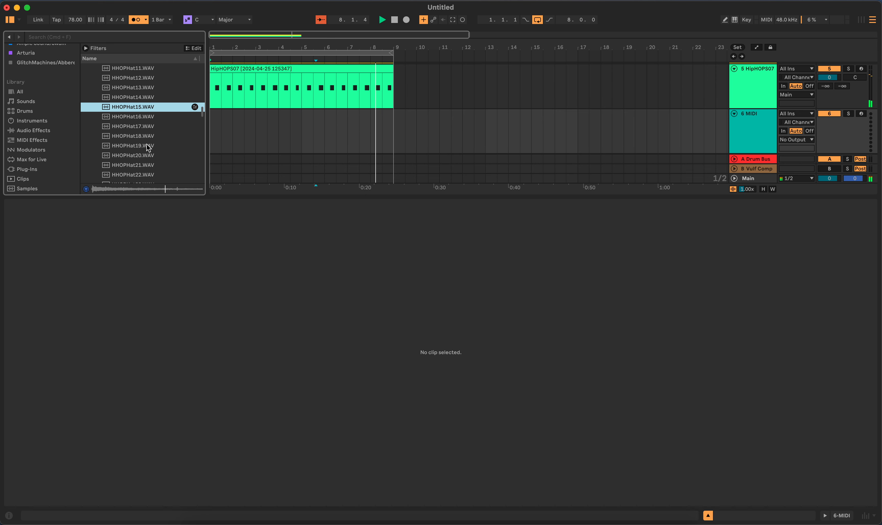
{"action": "left_click", "coordinate": [146, 146]}
{"action": "left_click", "coordinate": [146, 150]}
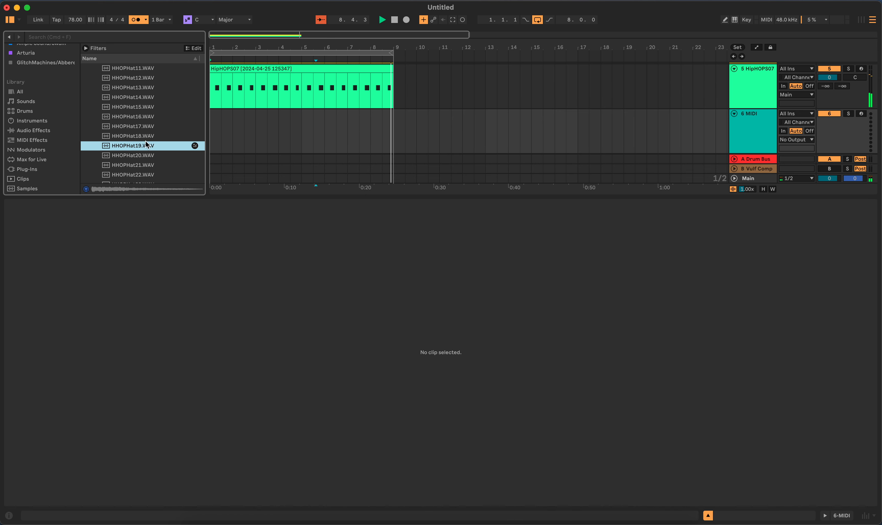
{"action": "scroll", "coordinate": [146, 140], "scroll_direction": "down", "scroll_amount": 1}
{"action": "left_click", "coordinate": [146, 103]}
{"action": "left_click", "coordinate": [144, 122]}
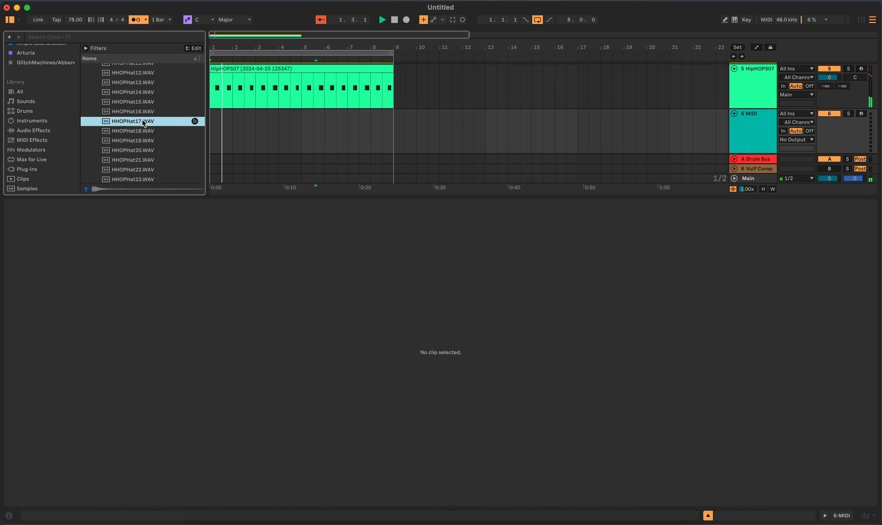
{"action": "scroll", "coordinate": [143, 129], "scroll_direction": "down", "scroll_amount": 4}
{"action": "left_click", "coordinate": [143, 117]}
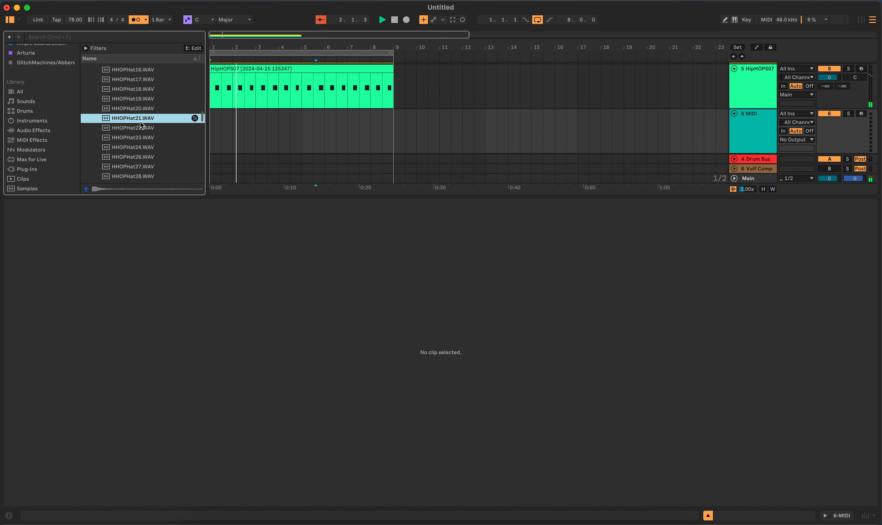
{"action": "left_click", "coordinate": [143, 138]}
{"action": "left_click", "coordinate": [143, 148]}
{"action": "left_click", "coordinate": [144, 158]}
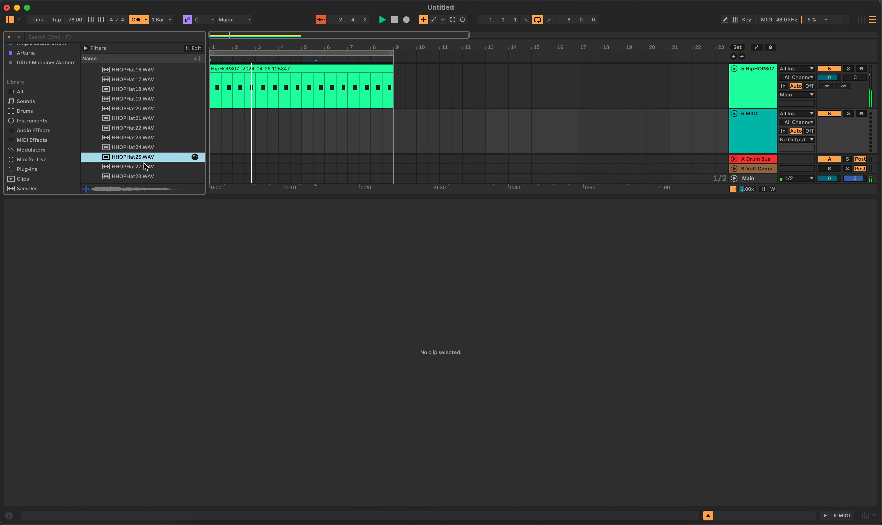
{"action": "left_click", "coordinate": [140, 148]}
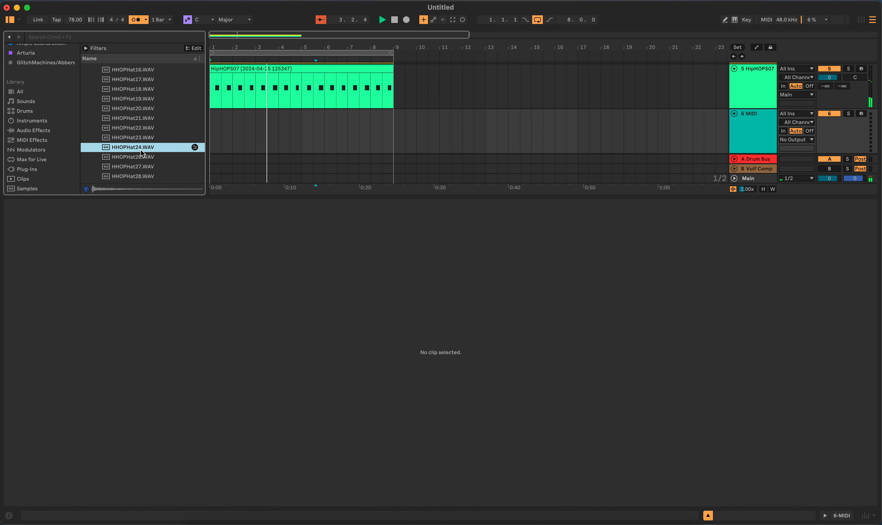
Show the new MIDI track's device area and load HHOPHat24.WAV there as its sampler instrument
{"action": "left_click_drag", "start_coordinate": [141, 151], "coordinate": [157, 158]}
{"action": "left_click_drag", "start_coordinate": [301, 162], "coordinate": [212, 174]}
{"action": "left_click", "coordinate": [476, 286]}
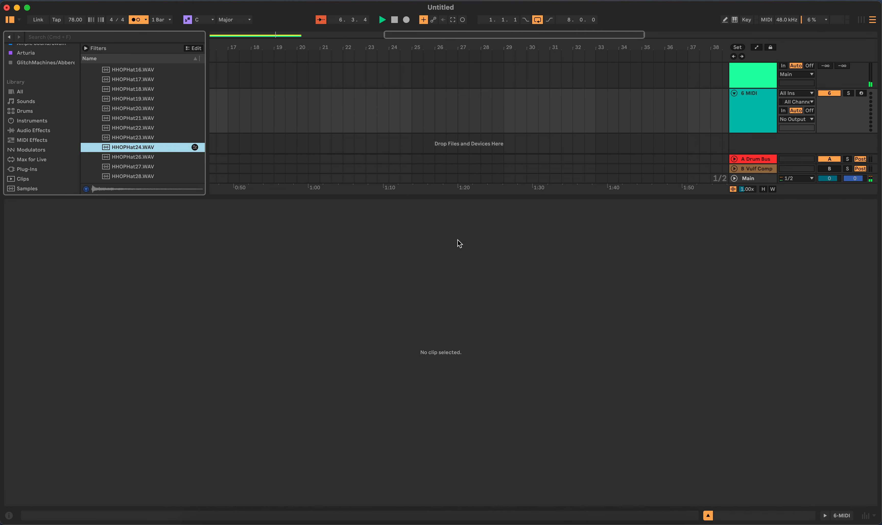
{"action": "left_click", "coordinate": [760, 236]}
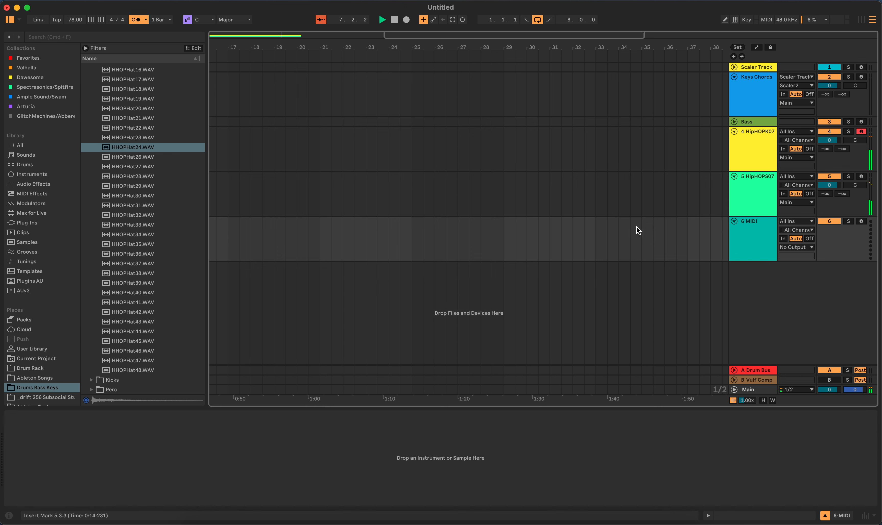
{"action": "left_click_drag", "start_coordinate": [134, 148], "coordinate": [201, 487]}
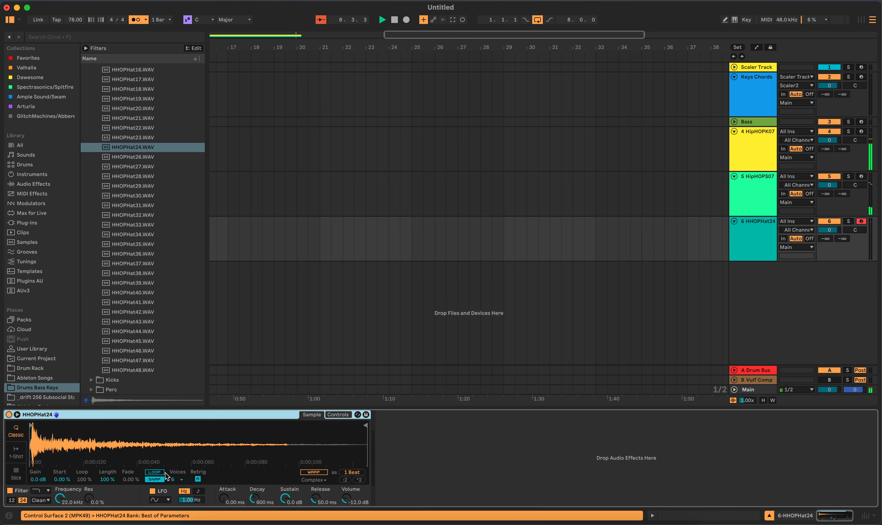
Turn off Snap in the HHOPHat24 sampler and switch it to 1-Shot mode
{"action": "left_click", "coordinate": [155, 480]}
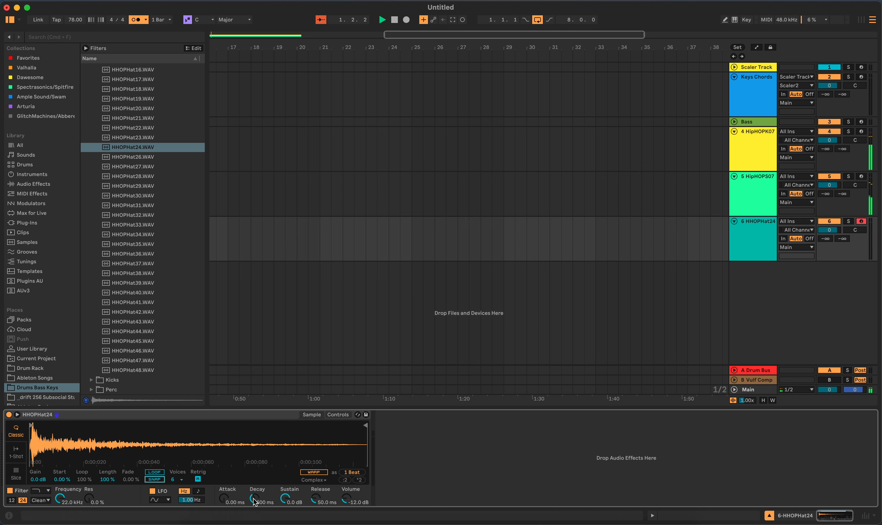
{"action": "left_click", "coordinate": [20, 455]}
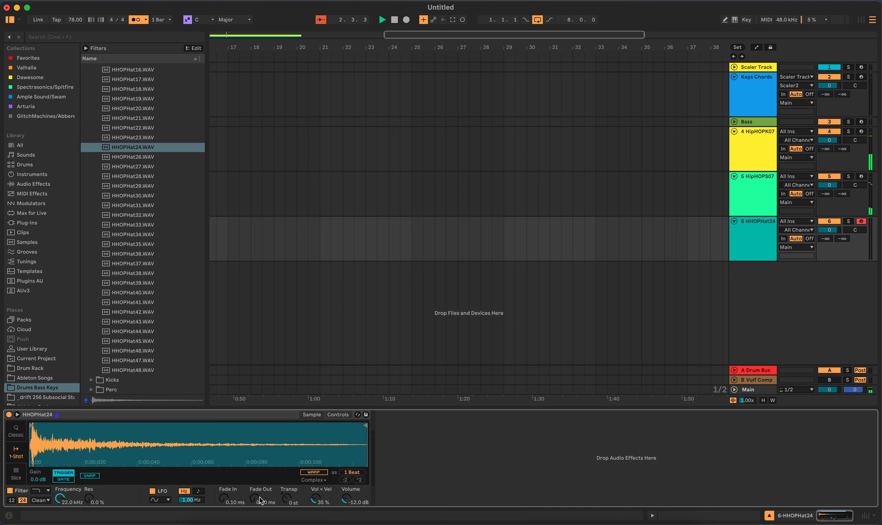
Set the HHOPHat24 sampler's fade-out to 111 ms while listening to the beat, and stop playback
{"action": "left_click_drag", "start_coordinate": [260, 501], "coordinate": [260, 473]}
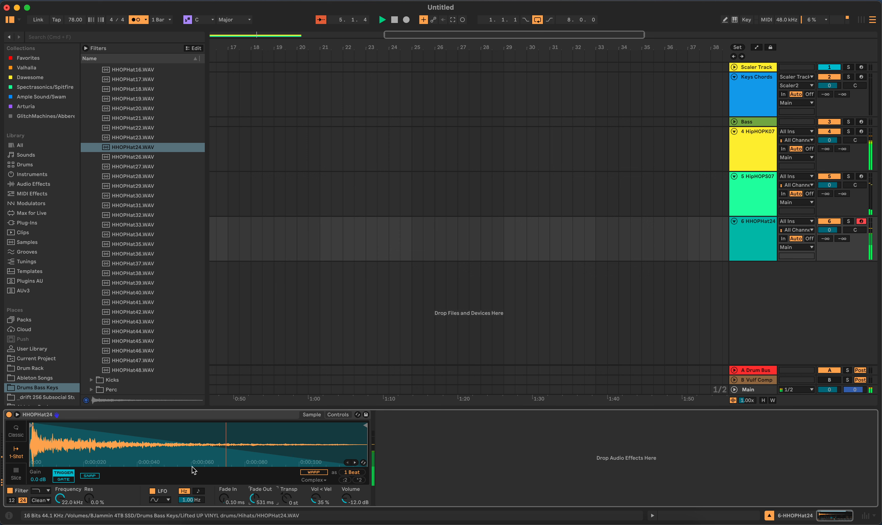
{"action": "mouse_move", "coordinate": [254, 498]}
{"action": "left_mouse_down"}
{"action": "mouse_move", "coordinate": [254, 521]}
{"action": "mouse_move", "coordinate": [255, 500]}
{"action": "left_mouse_up"}
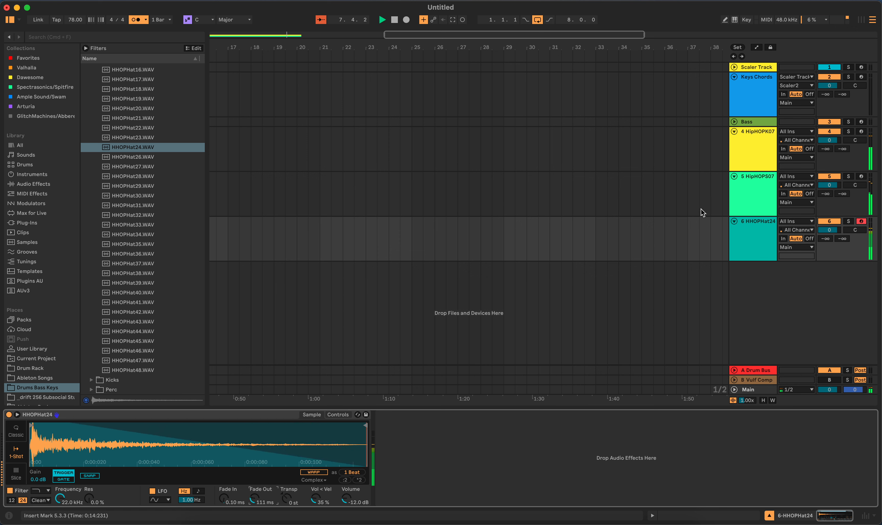
{"action": "left_click", "coordinate": [394, 20]}
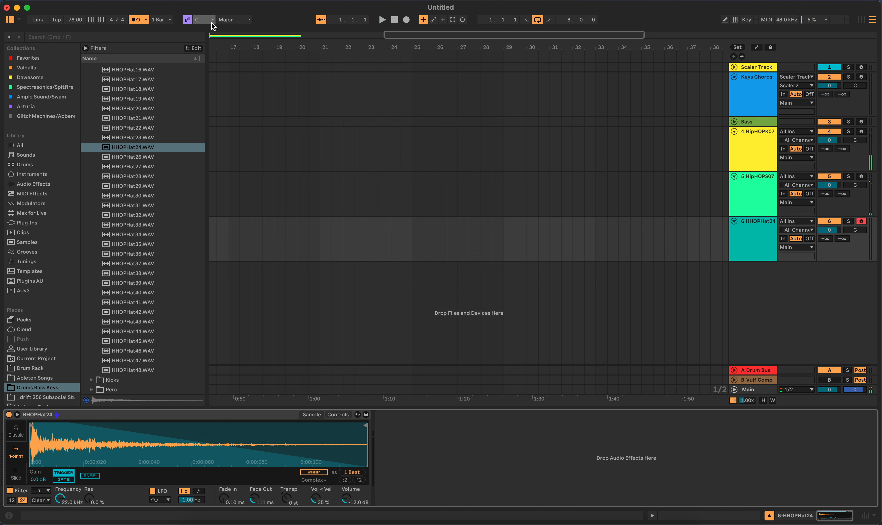
Create an empty eight-bar MIDI clip on the HHOPHat24 track, spanning bar 1 to bar 9
{"action": "scroll", "coordinate": [589, 208], "scroll_direction": "left", "scroll_amount": 10}
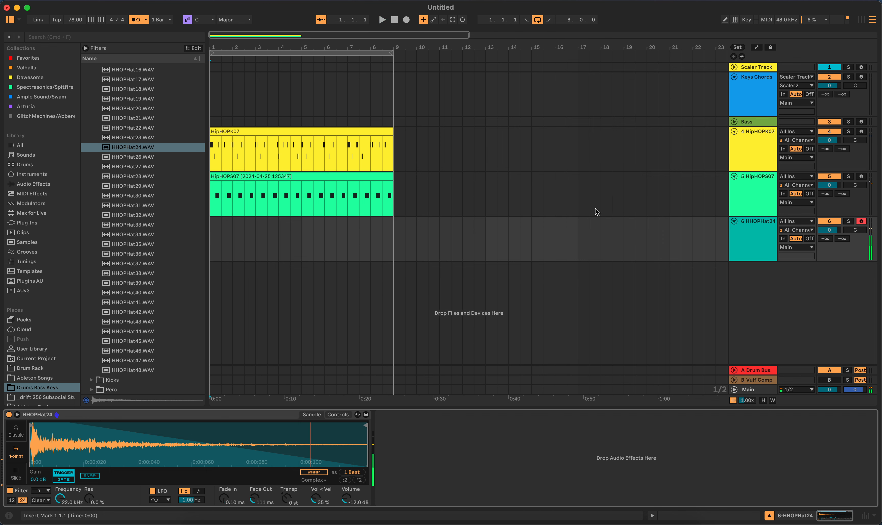
{"action": "left_click_drag", "start_coordinate": [394, 231], "coordinate": [174, 250]}
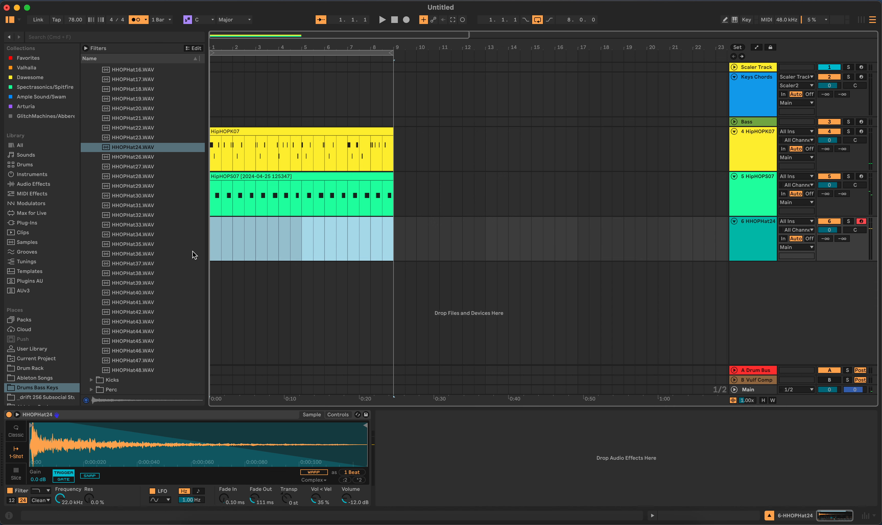
{"action": "key", "text": "super+shift+m"}
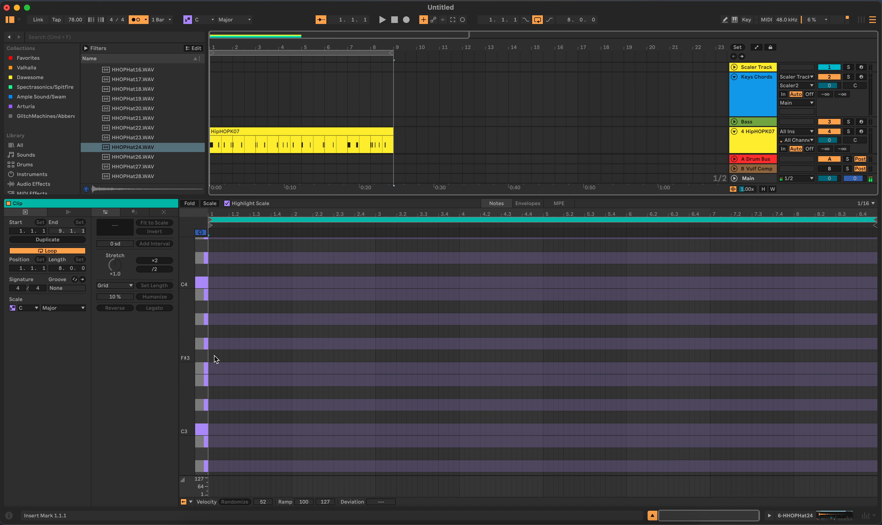
Add a G3 hi-hat note at the clip's start and fit it to the full eight-bar time range
{"action": "double_click", "coordinate": [210, 345]}
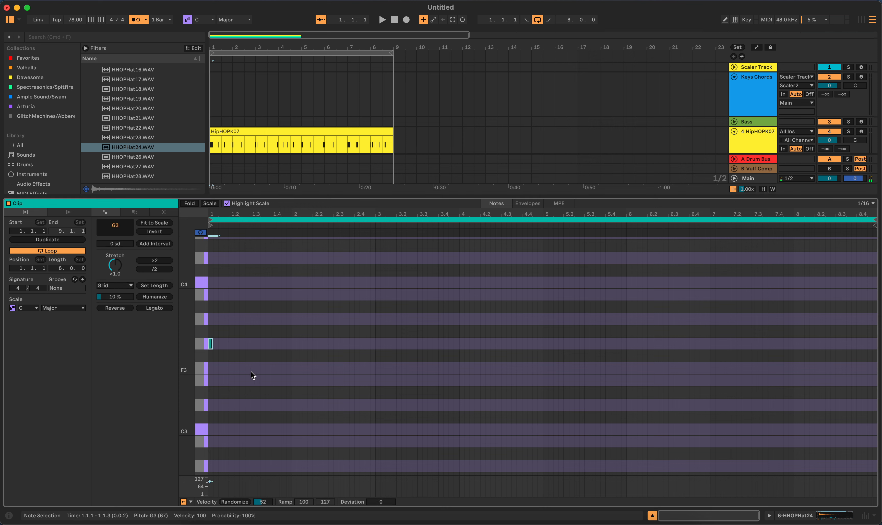
{"action": "left_click", "coordinate": [214, 334]}
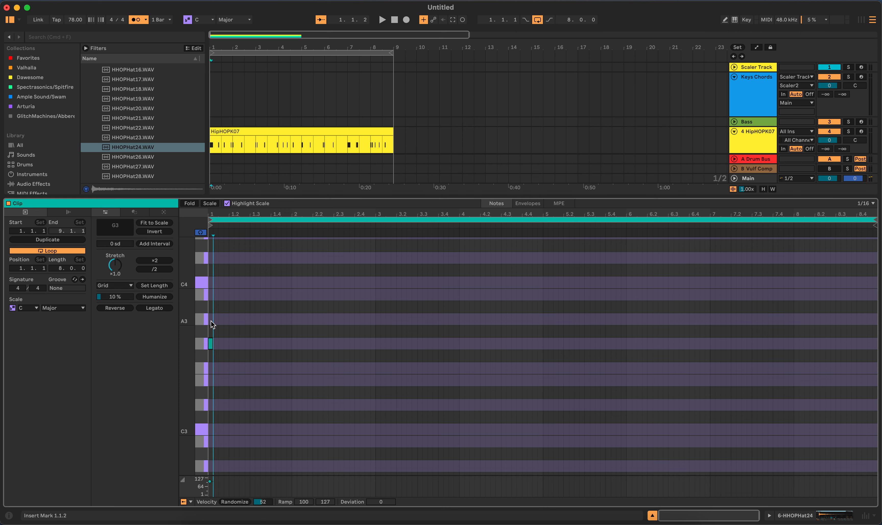
{"action": "left_click_drag", "start_coordinate": [211, 321], "coordinate": [875, 358]}
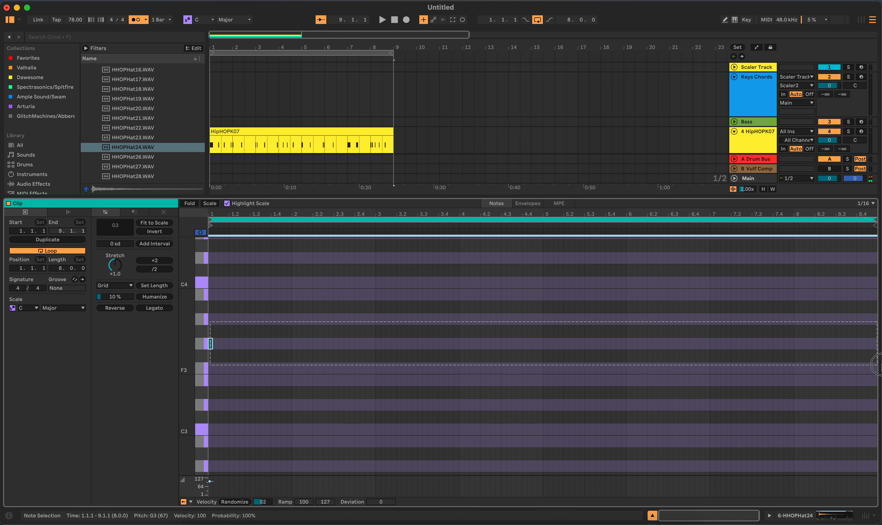
{"action": "right_click", "coordinate": [276, 297]}
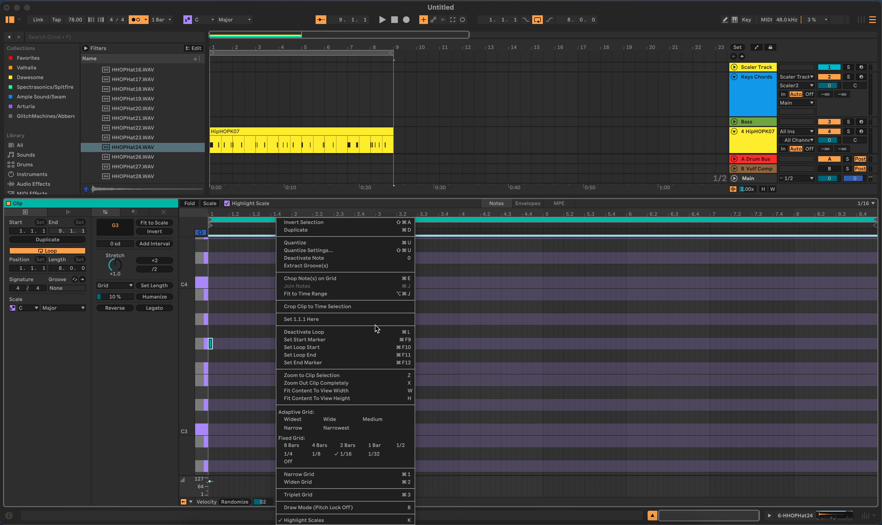
{"action": "left_click", "coordinate": [354, 293]}
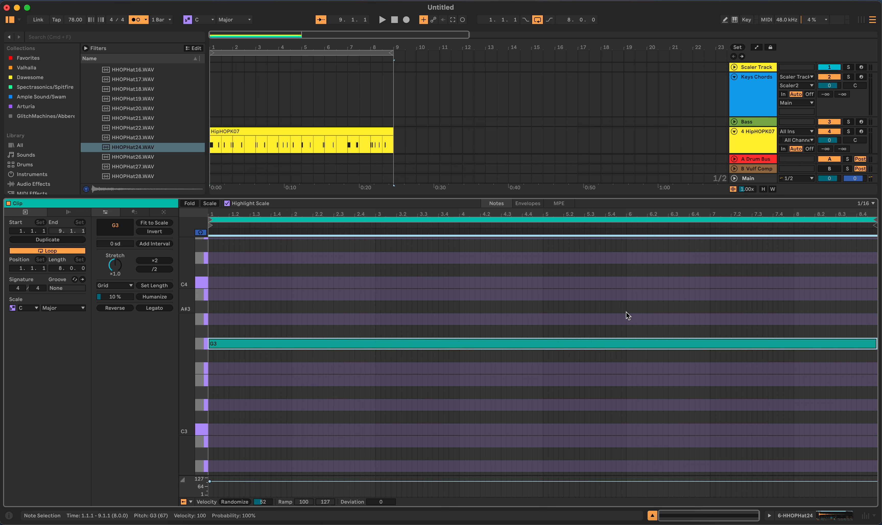
Chop the long G3 note on the 1/16 grid into repeating sixteenth-note hi-hats
{"action": "right_click", "coordinate": [565, 323]}
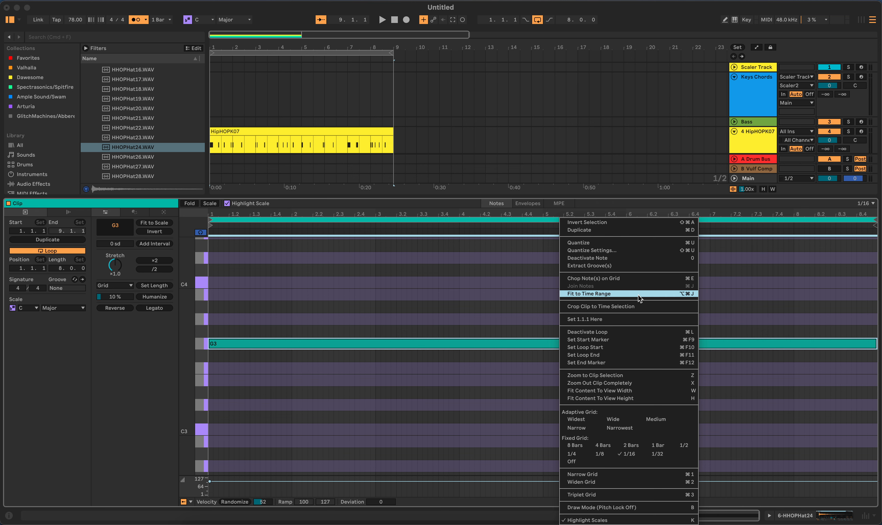
{"action": "left_click", "coordinate": [535, 291]}
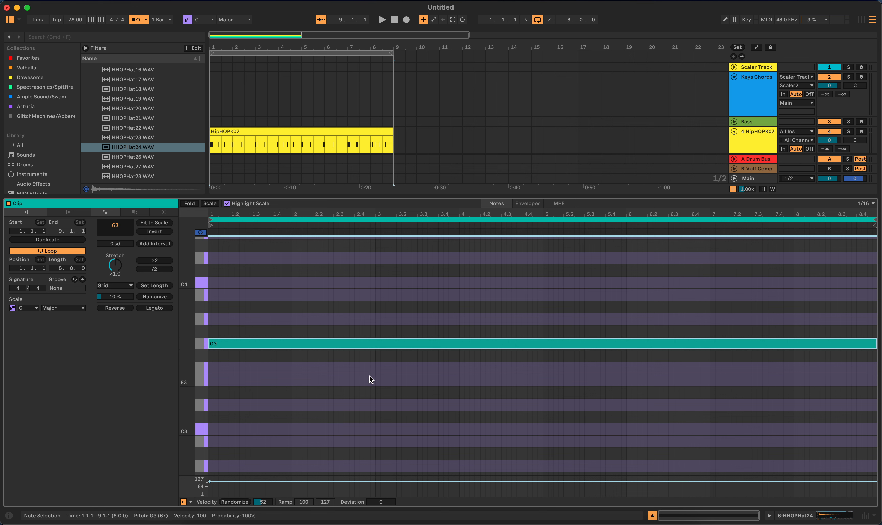
{"action": "key", "text": "super+e"}
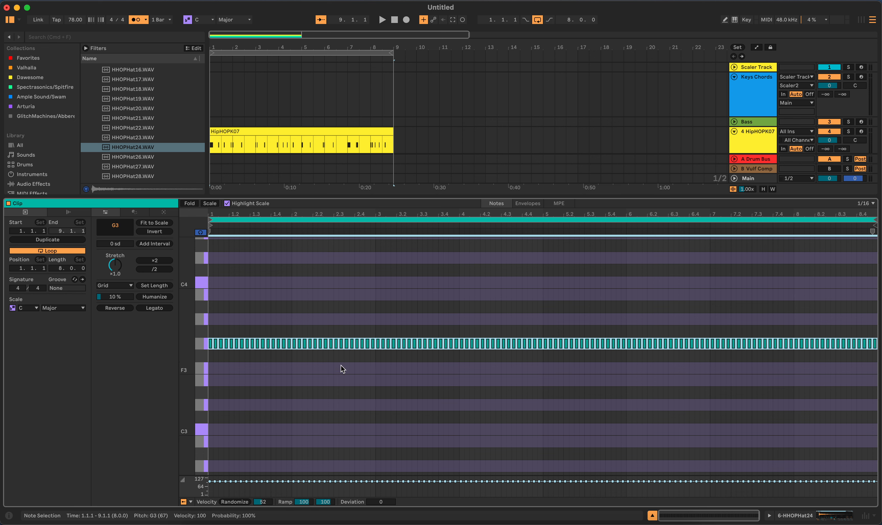
Randomize all hi-hat velocities with an amount of 100, lower the velocity deviation to -50, and play the beat
{"action": "left_click_drag", "start_coordinate": [258, 504], "coordinate": [257, 482]}
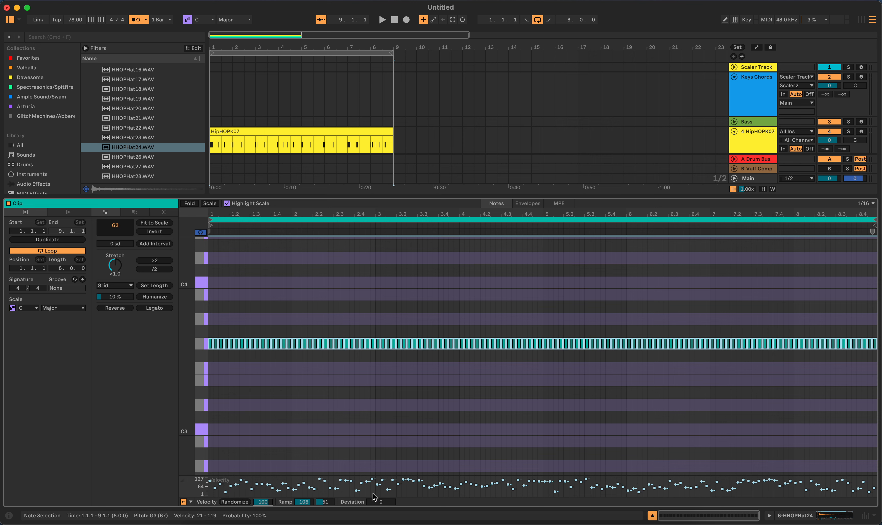
{"action": "left_click_drag", "start_coordinate": [374, 503], "coordinate": [374, 520]}
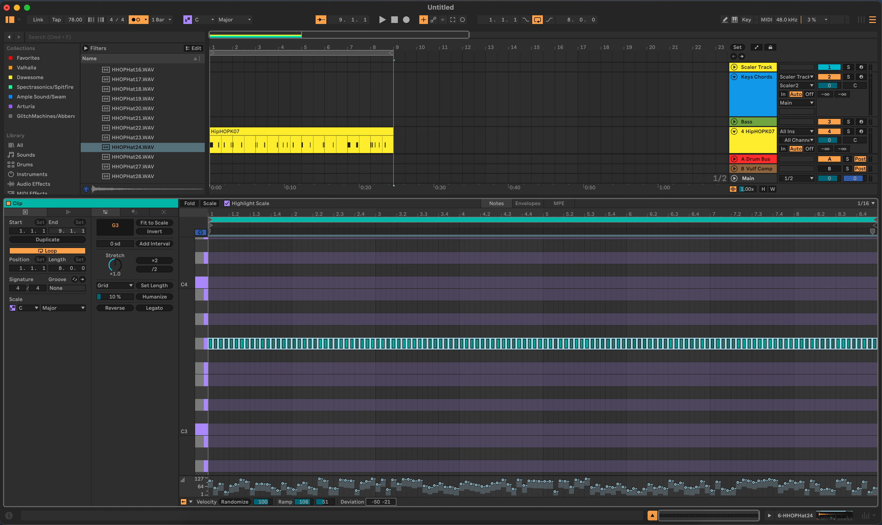
{"action": "key", "text": "space"}
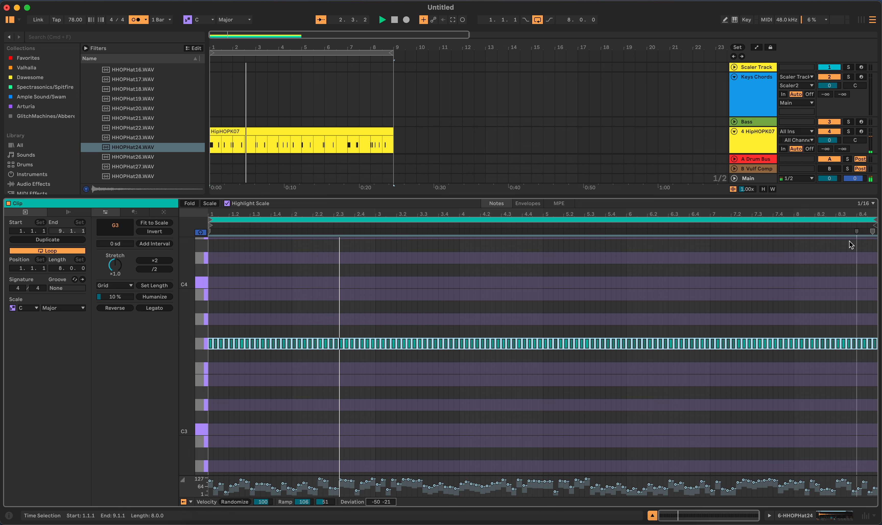
{"action": "left_click", "coordinate": [814, 247]}
Narrow the grid to 1/32, chop the hi-hats on beat 2.4 into a roll, and randomize their velocities by 104
{"action": "left_click", "coordinate": [866, 204]}
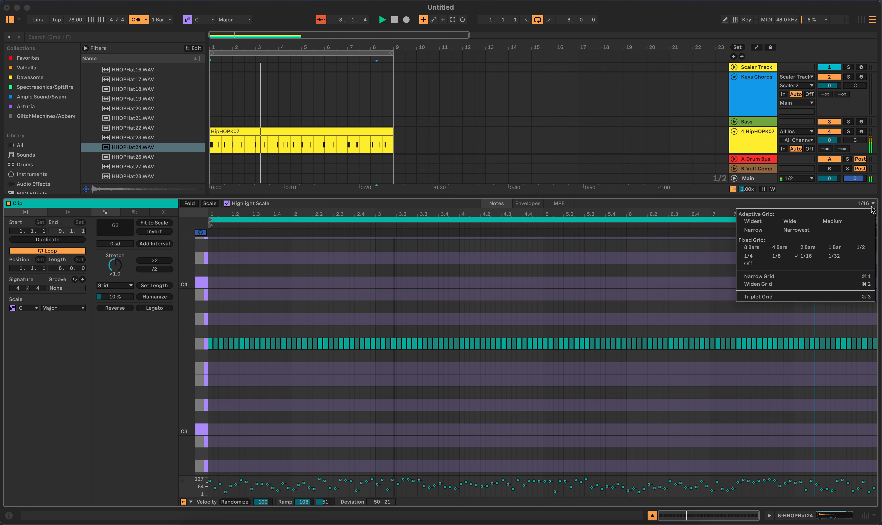
{"action": "left_click", "coordinate": [770, 276]}
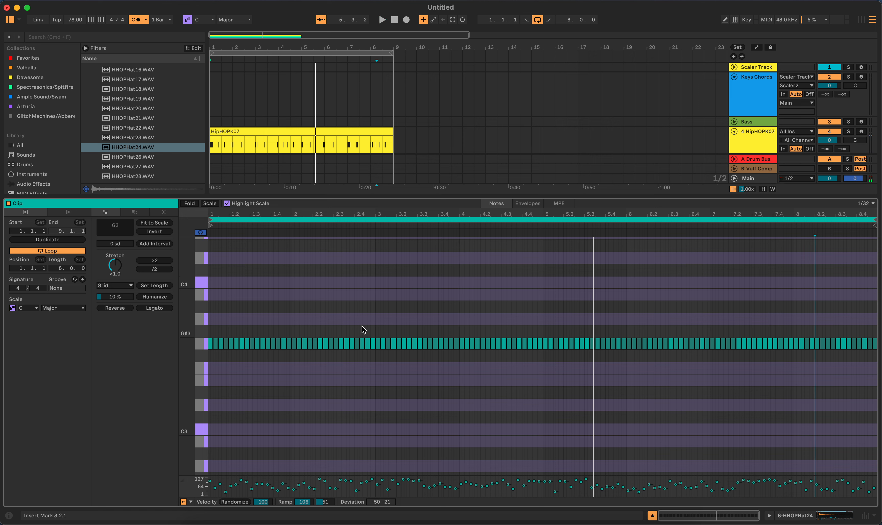
{"action": "left_click_drag", "start_coordinate": [360, 330], "coordinate": [373, 347]}
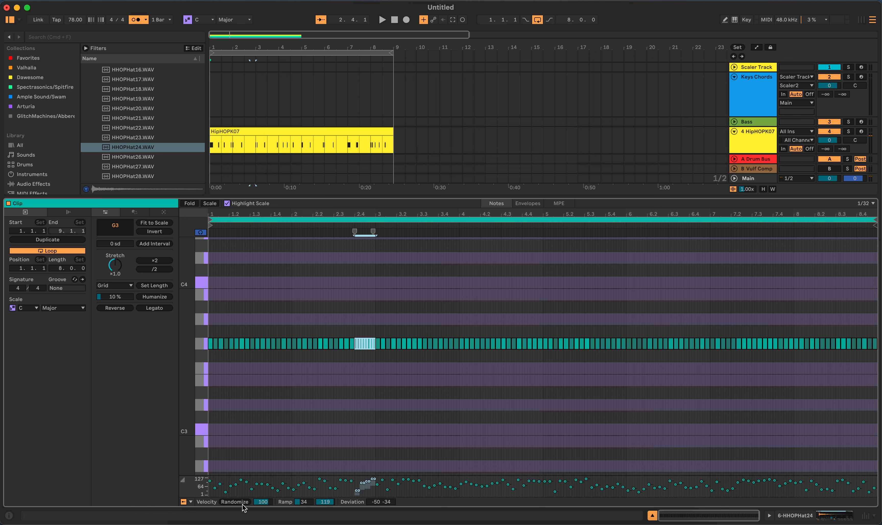
{"action": "left_click_drag", "start_coordinate": [263, 505], "coordinate": [263, 508]}
{"action": "left_click", "coordinate": [566, 315]}
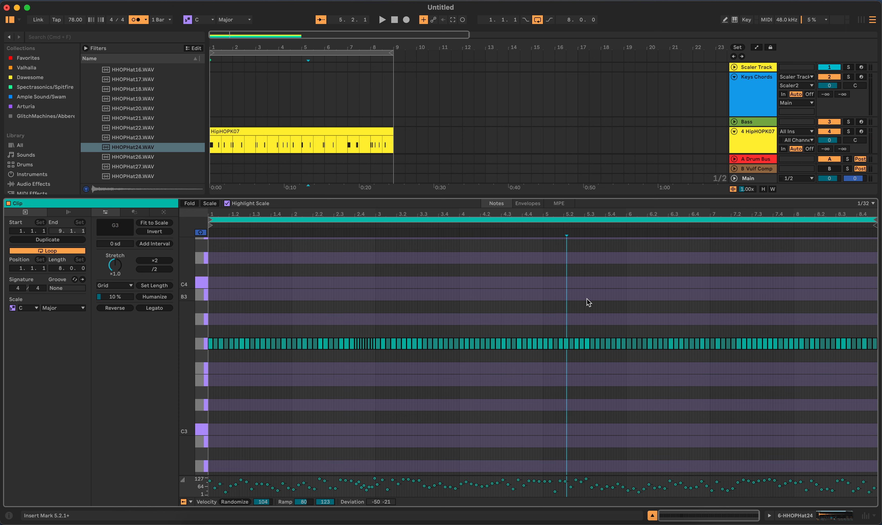
Chop the hi-hats from 4.2.4 to 4.3.3 and from 4.4.2 to 5.1.1 into 1/32 rolls, randomizing the second roll's velocities
{"action": "left_click_drag", "start_coordinate": [530, 328], "coordinate": [539, 356]}
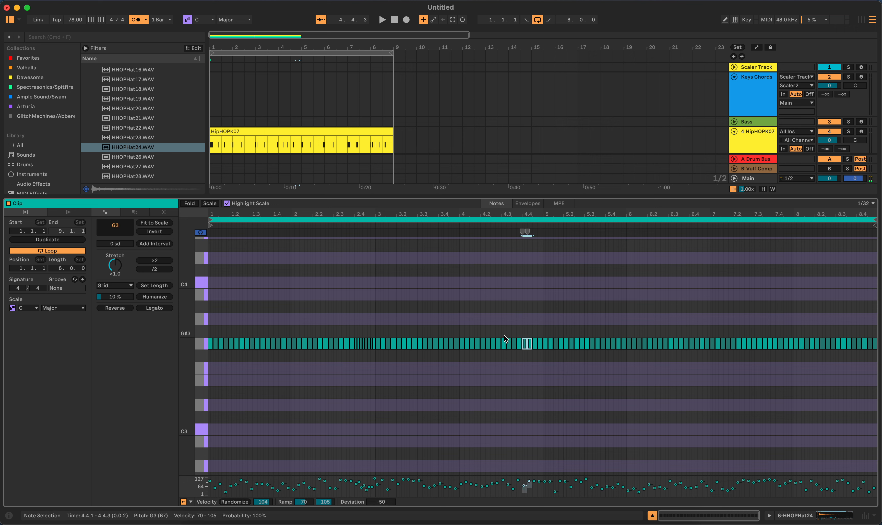
{"action": "left_click_drag", "start_coordinate": [496, 334], "coordinate": [508, 350]}
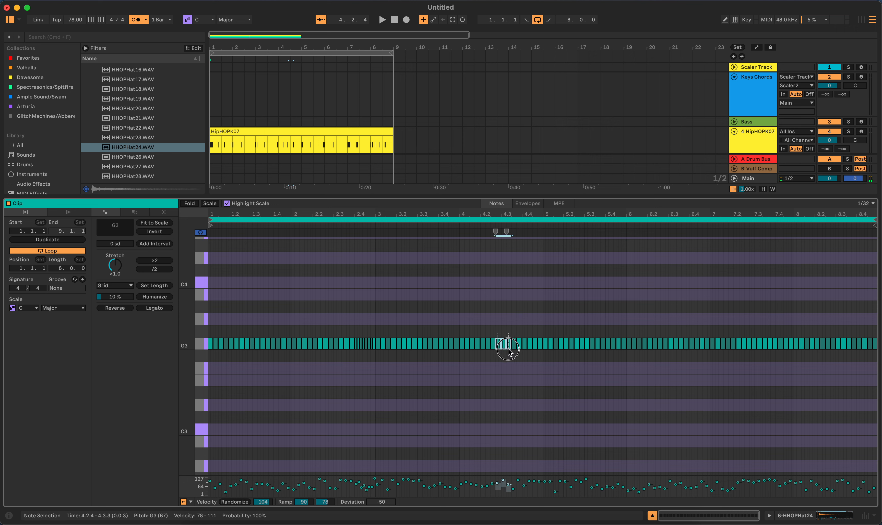
{"action": "key", "text": "super+e"}
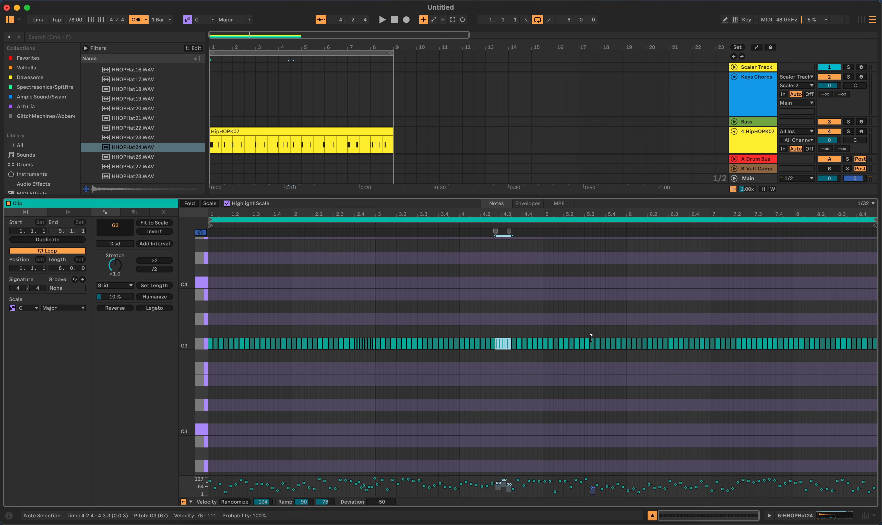
{"action": "left_click_drag", "start_coordinate": [530, 331], "coordinate": [539, 346]}
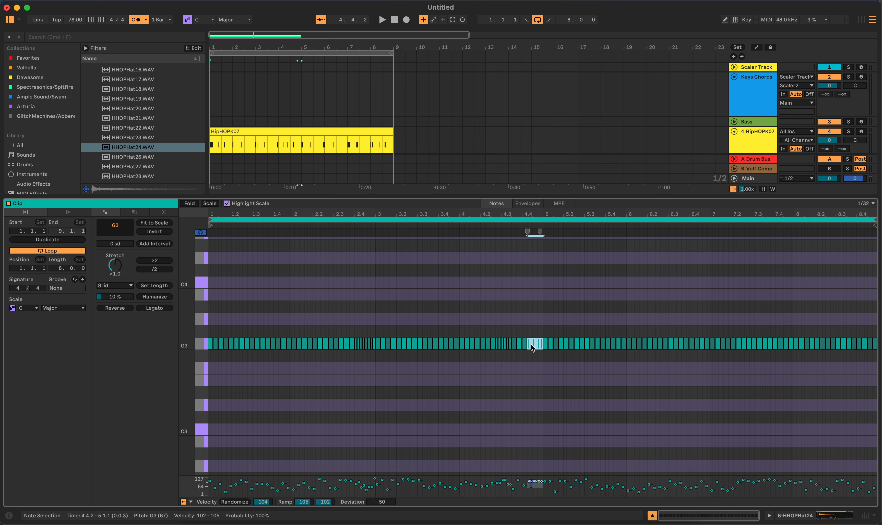
{"action": "left_click_drag", "start_coordinate": [267, 502], "coordinate": [268, 506]}
Randomize the velocities of the hi-hat roll around beat 4.3 with an amount of 77
{"action": "left_click_drag", "start_coordinate": [495, 325], "coordinate": [507, 355]}
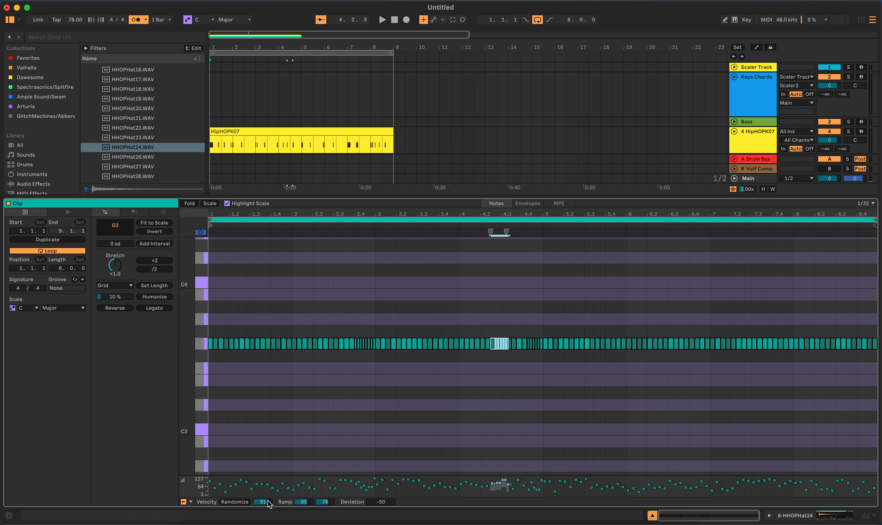
{"action": "left_click_drag", "start_coordinate": [264, 502], "coordinate": [267, 505]}
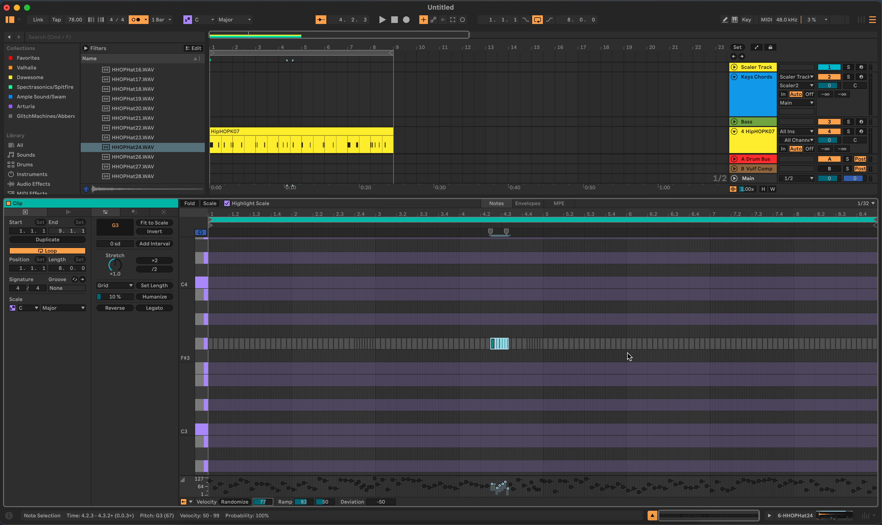
{"action": "left_click", "coordinate": [822, 314]}
Chop the hi-hats from 8.3.1 to 8.3.3 and those across beat 8.4 into 1/32-note rolls
{"action": "left_click_drag", "start_coordinate": [862, 327], "coordinate": [845, 349]}
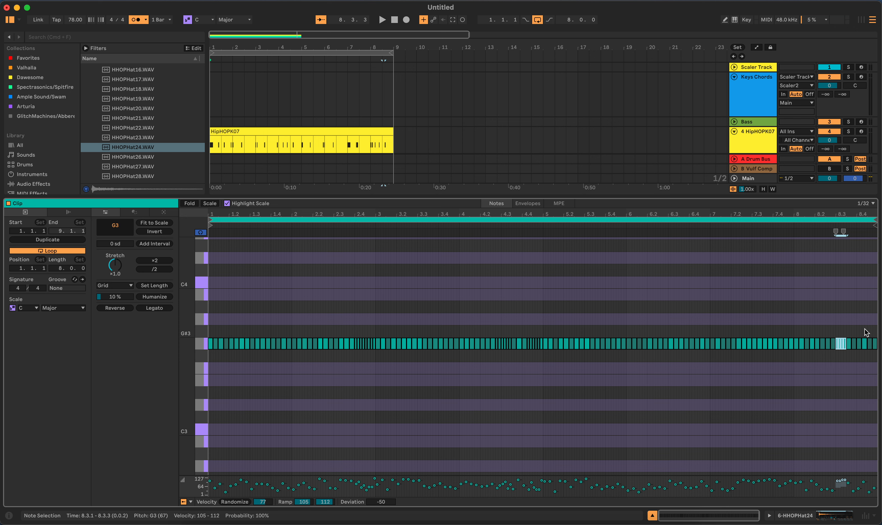
{"action": "left_click", "coordinate": [859, 334]}
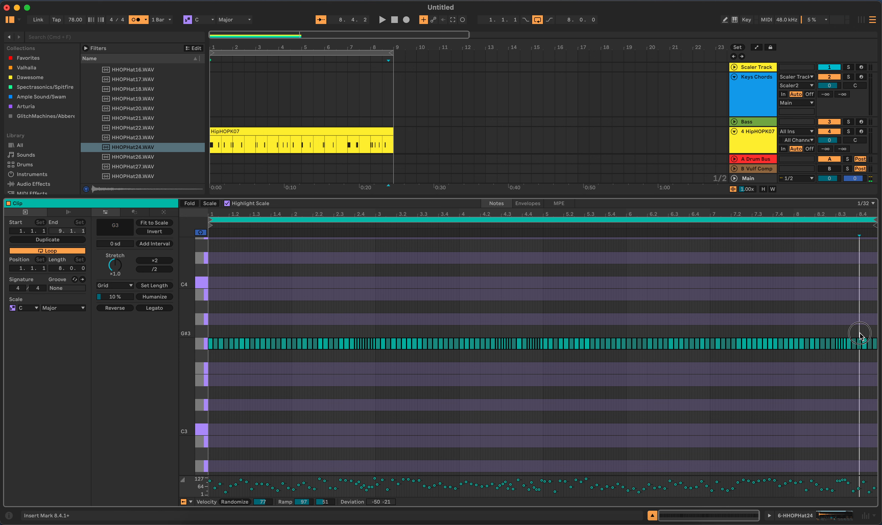
{"action": "left_click_drag", "start_coordinate": [860, 334], "coordinate": [878, 344]}
{"action": "key", "text": "super+e"}
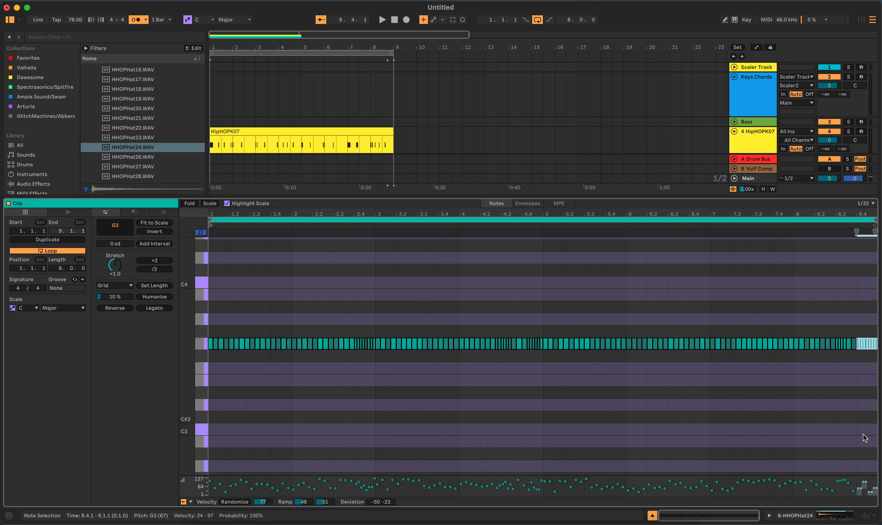
Set the velocity randomize amount to 6 for the closing roll on beat 8.4 and play the beat back
{"action": "left_click_drag", "start_coordinate": [255, 508], "coordinate": [255, 521]}
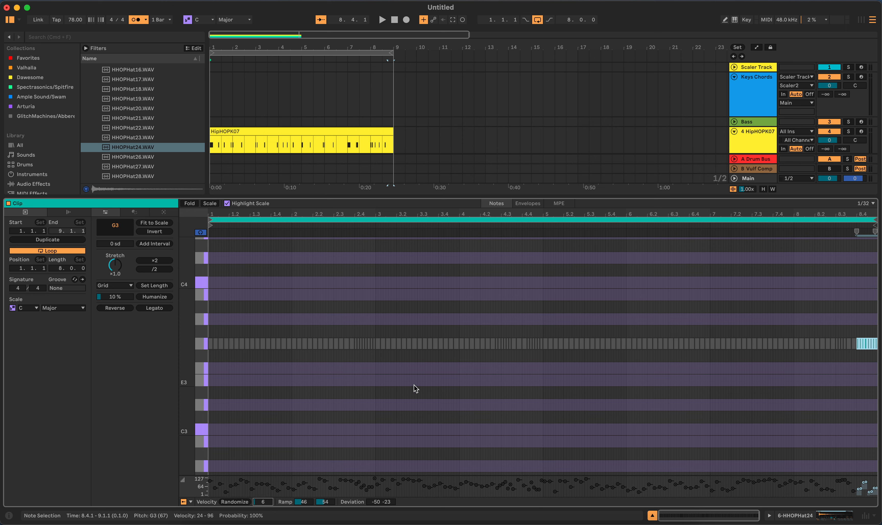
{"action": "left_click", "coordinate": [591, 400]}
{"action": "key", "text": "space"}
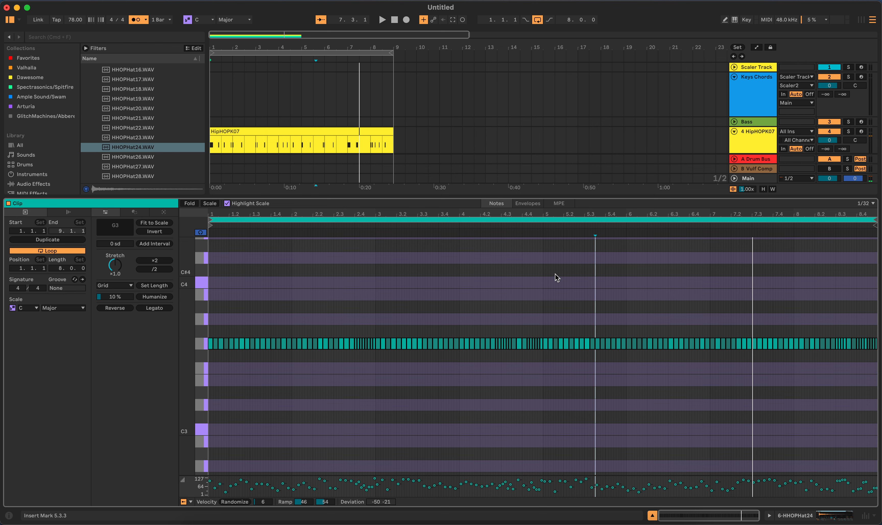
Arm the Keys Chords track, open Scaler 2 from the Scaler Track, and move its window clear of the timeline
{"action": "key", "text": "shift+Tab"}
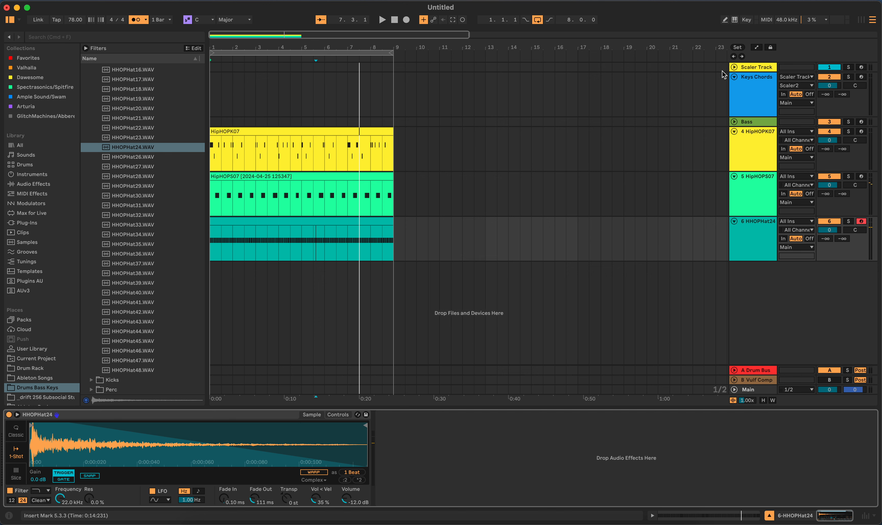
{"action": "left_click", "coordinate": [755, 88]}
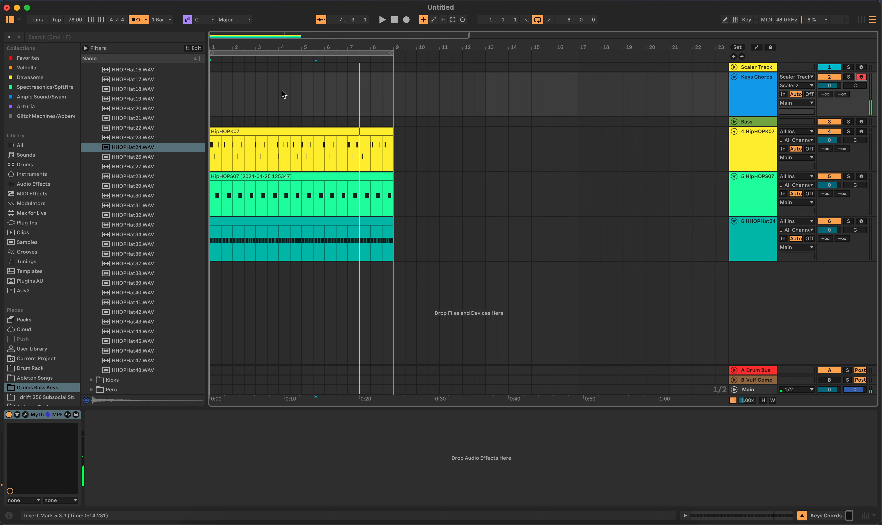
{"action": "left_click", "coordinate": [394, 68]}
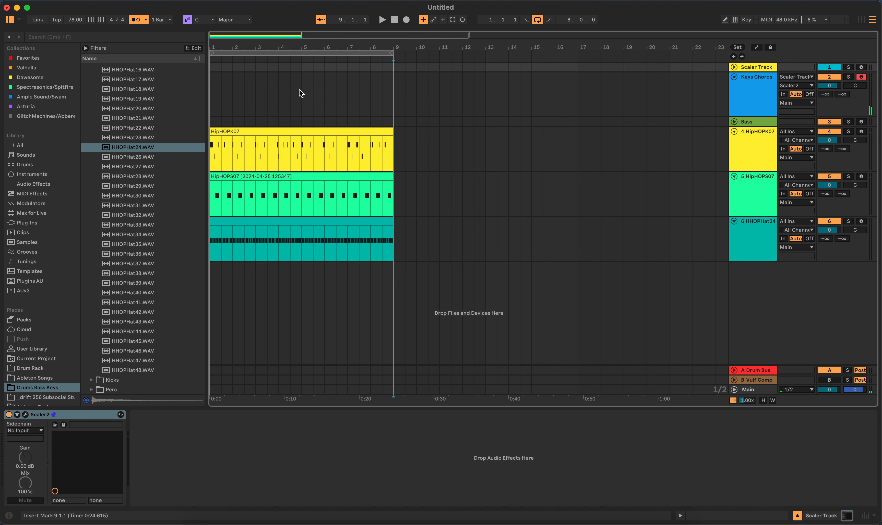
{"action": "left_click", "coordinate": [25, 415]}
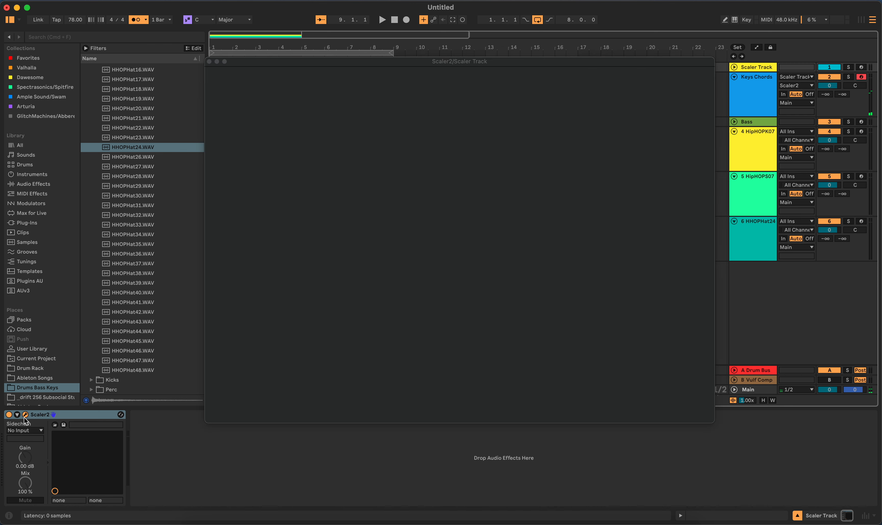
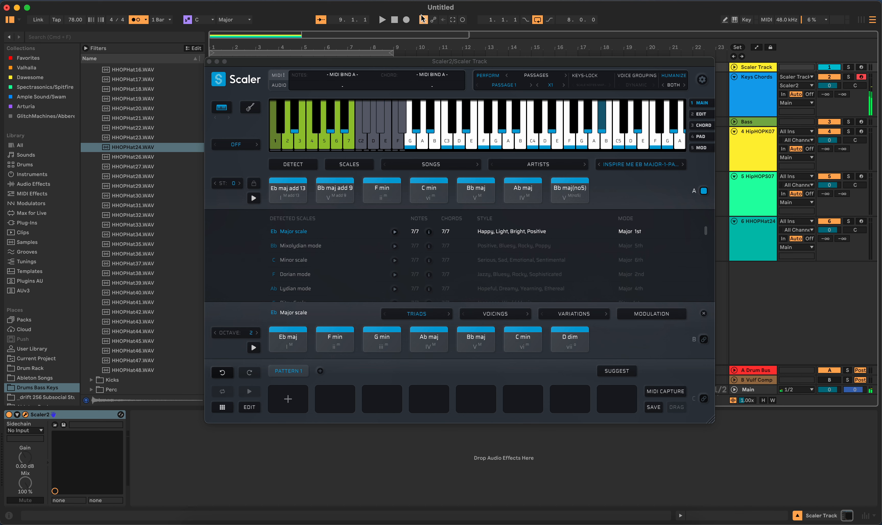
{"action": "left_click", "coordinate": [396, 22]}
{"action": "left_click_drag", "start_coordinate": [423, 63], "coordinate": [423, 117]}
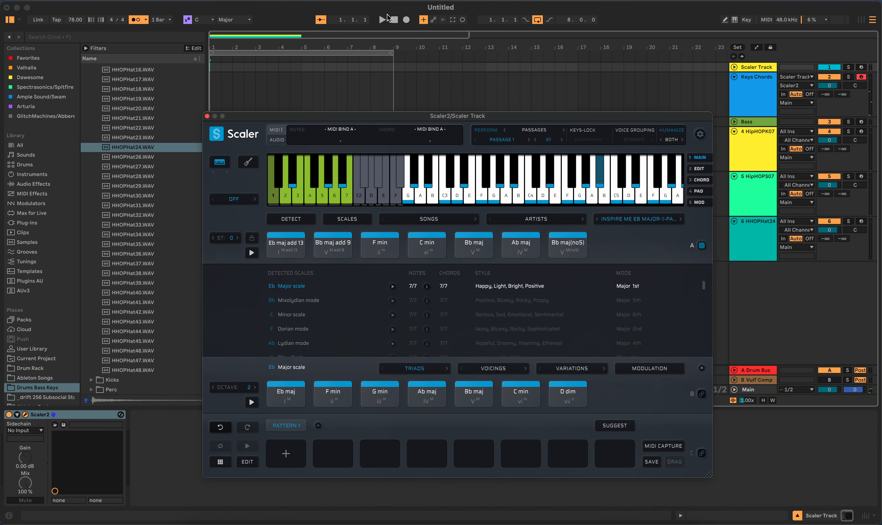
Record eight bars of Scaler 2 chords onto the Keys Chords track and close the Scaler 2 window
{"action": "left_click", "coordinate": [394, 20]}
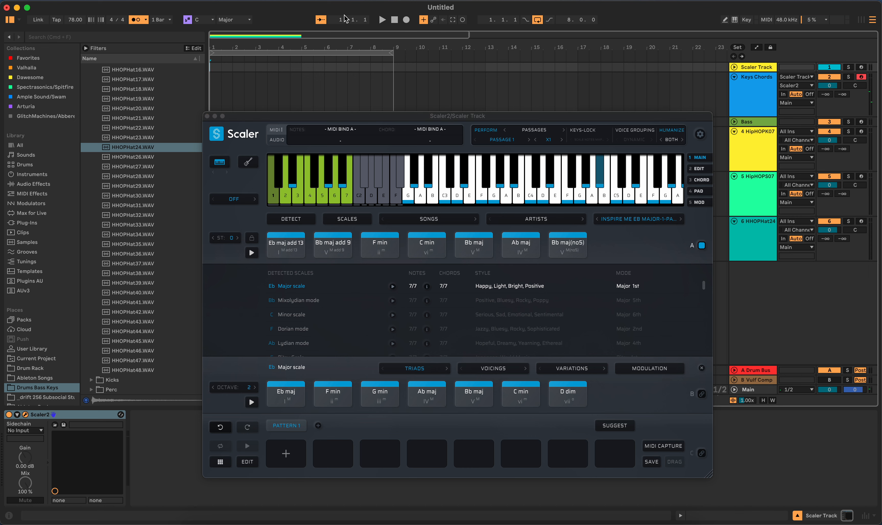
{"action": "left_click", "coordinate": [406, 19]}
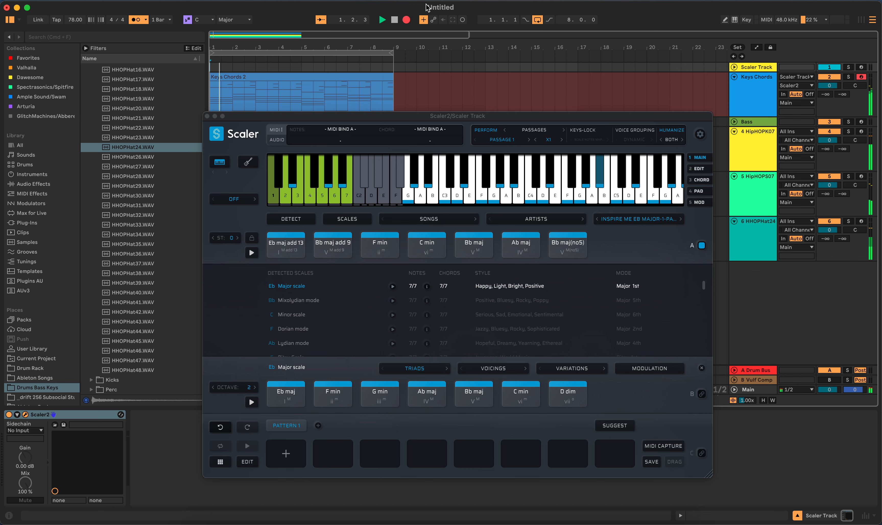
{"action": "left_click", "coordinate": [395, 20]}
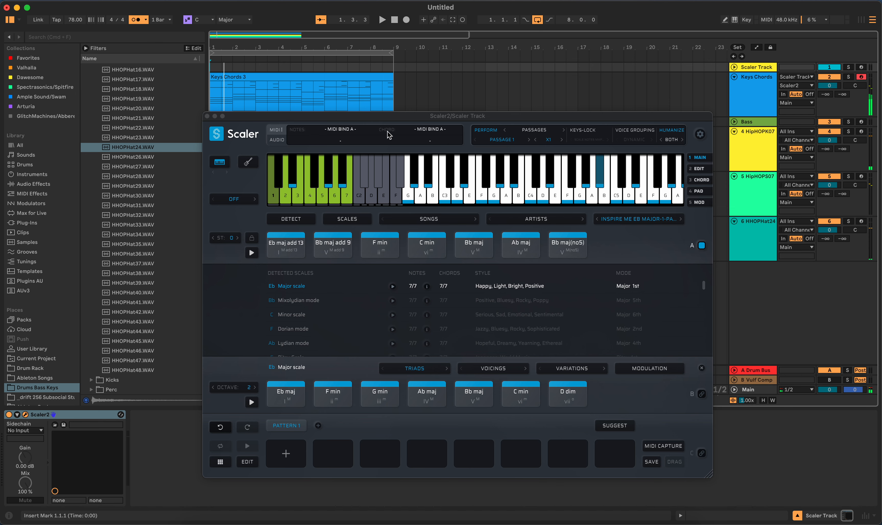
{"action": "left_click", "coordinate": [207, 116]}
Randomize the recorded Keys Chords clip's note velocities with an amount of 74 and set the velocity deviation to -22
{"action": "double_click", "coordinate": [345, 76]}
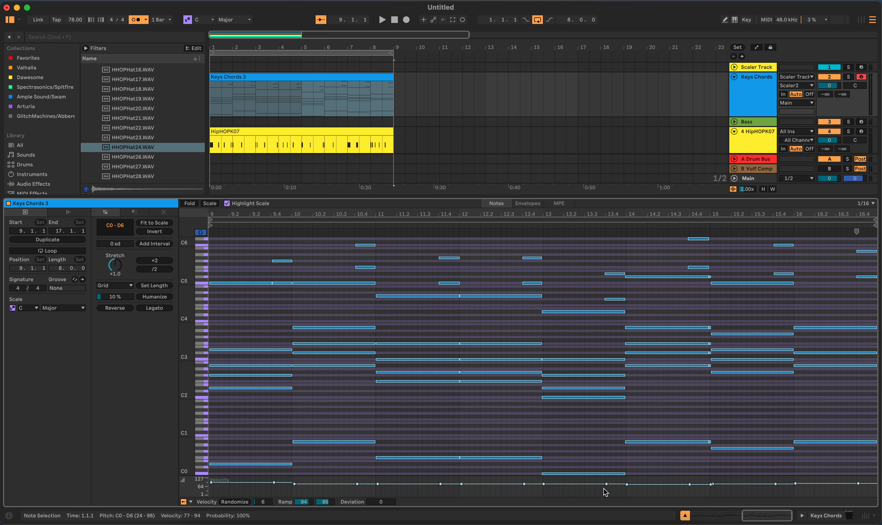
{"action": "left_click", "coordinate": [235, 503]}
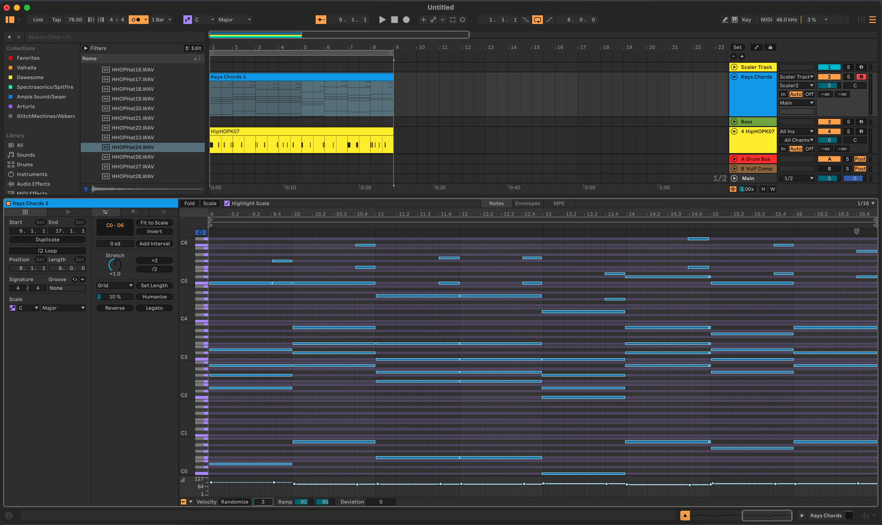
{"action": "left_click_drag", "start_coordinate": [263, 502], "coordinate": [262, 452]}
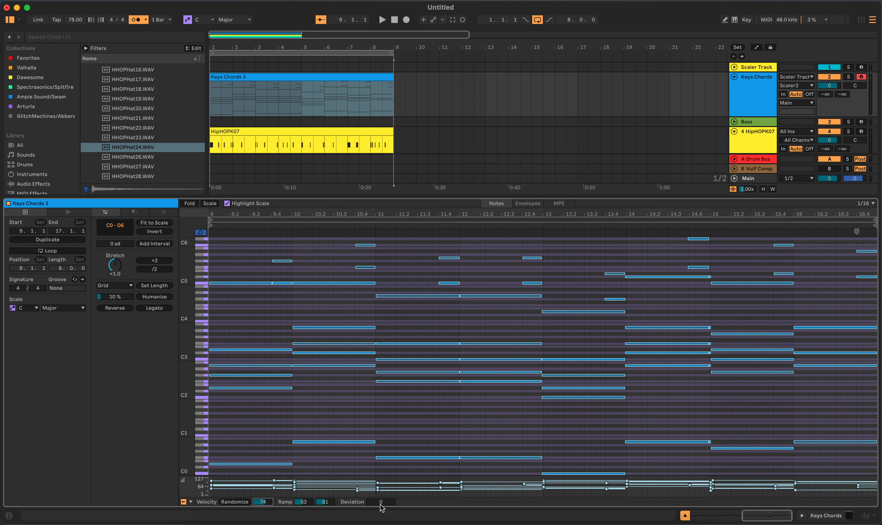
{"action": "left_click_drag", "start_coordinate": [381, 505], "coordinate": [381, 512]}
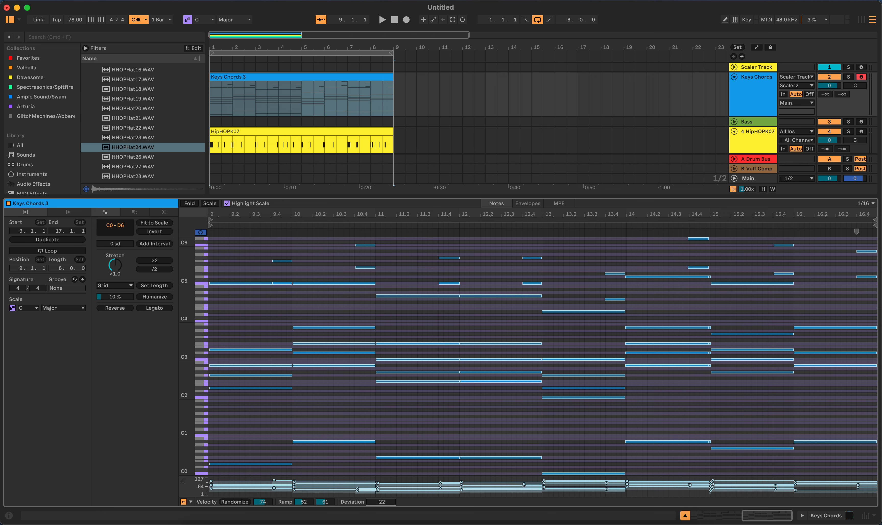
Play the arrangement, disarm the Keys Chords track, and lower its volume to -3.0 dB
{"action": "key", "text": "space"}
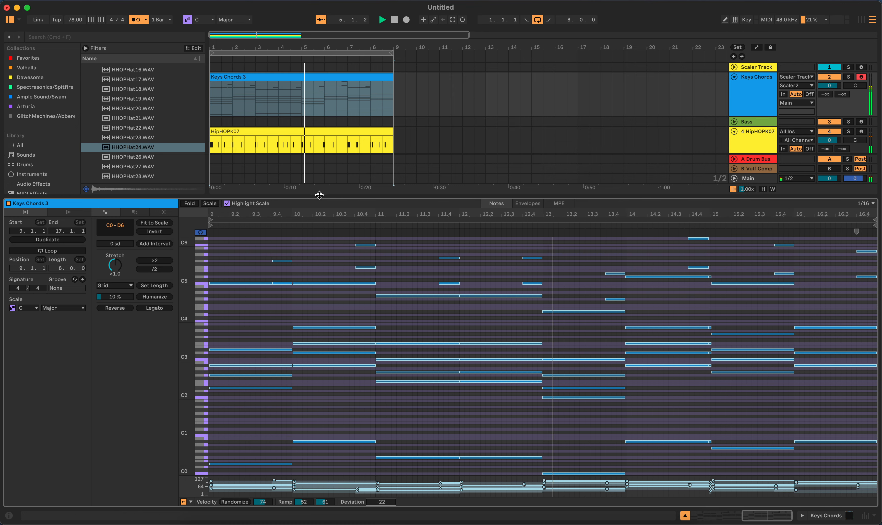
{"action": "key", "text": "shift+Tab"}
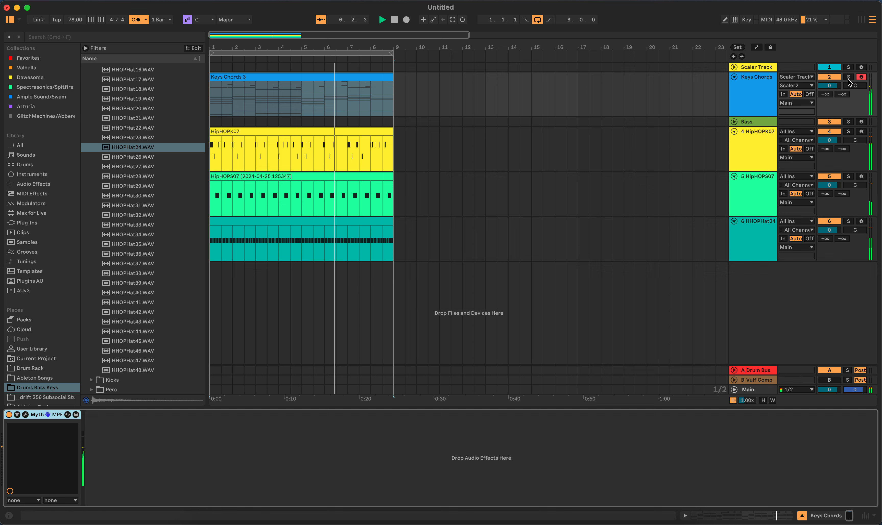
{"action": "left_click", "coordinate": [861, 77]}
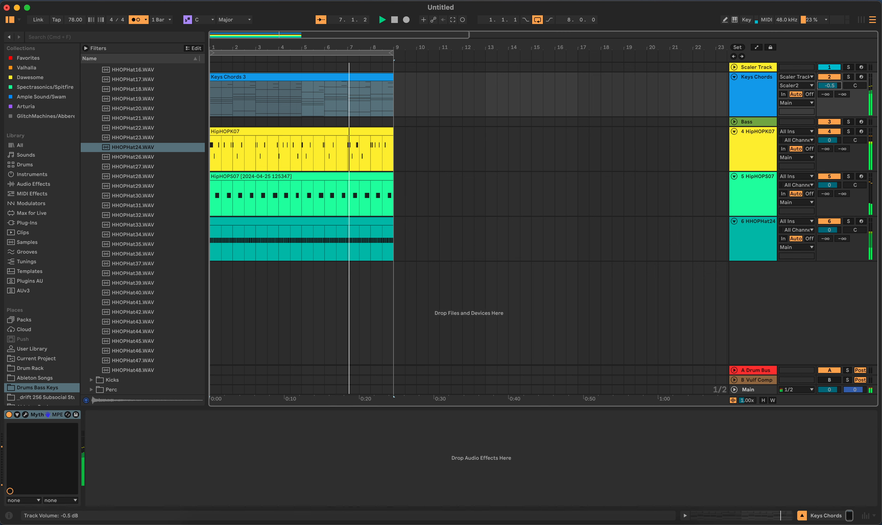
{"action": "left_click_drag", "start_coordinate": [829, 85], "coordinate": [829, 89]}
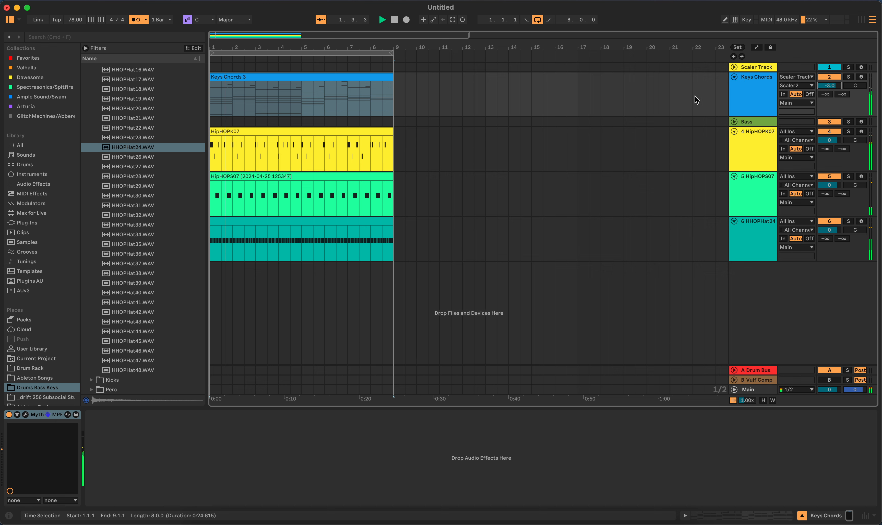
Arm and unfold the Bass track, and open the Keys Chords clip at its lowest notes for reference
{"action": "left_click", "coordinate": [860, 122]}
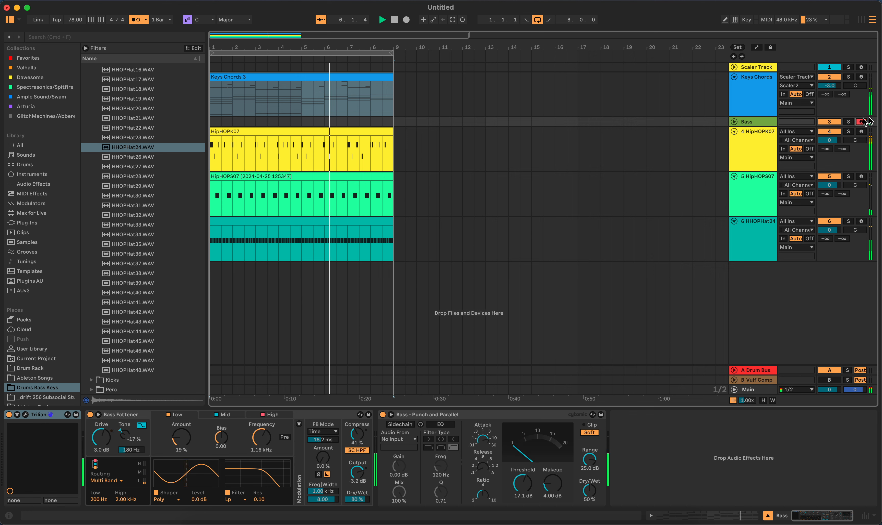
{"action": "left_click", "coordinate": [393, 20]}
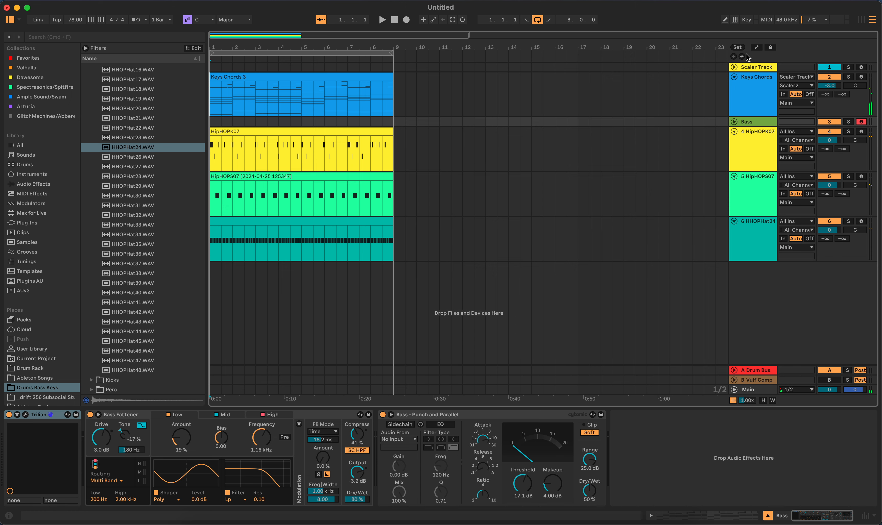
{"action": "left_click", "coordinate": [734, 122]}
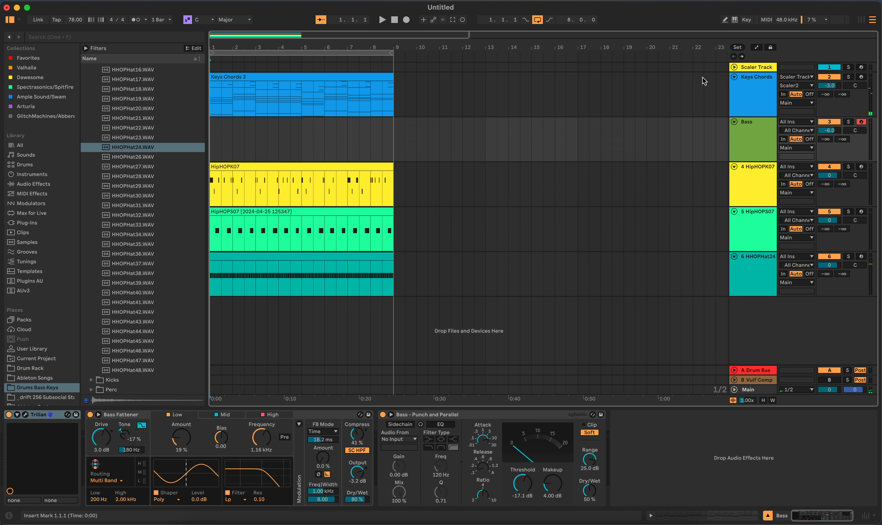
{"action": "double_click", "coordinate": [332, 77]}
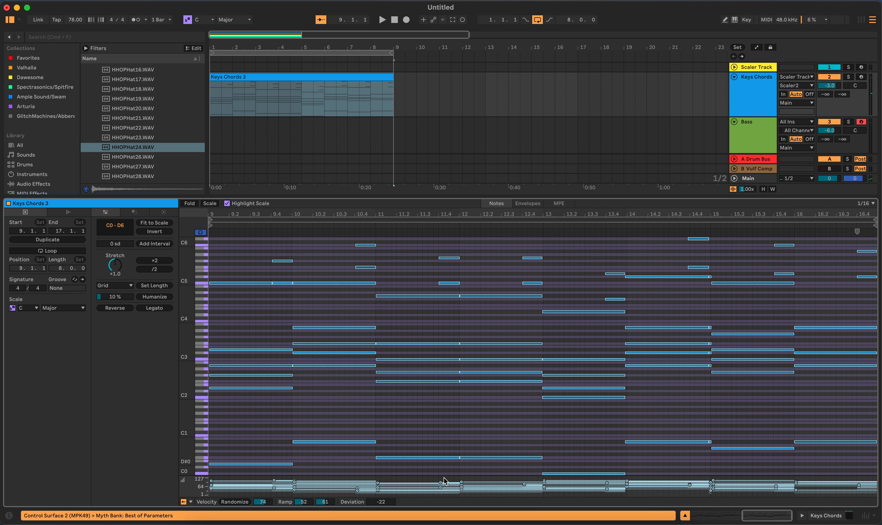
{"action": "scroll", "coordinate": [389, 422], "scroll_direction": "down", "scroll_amount": 5}
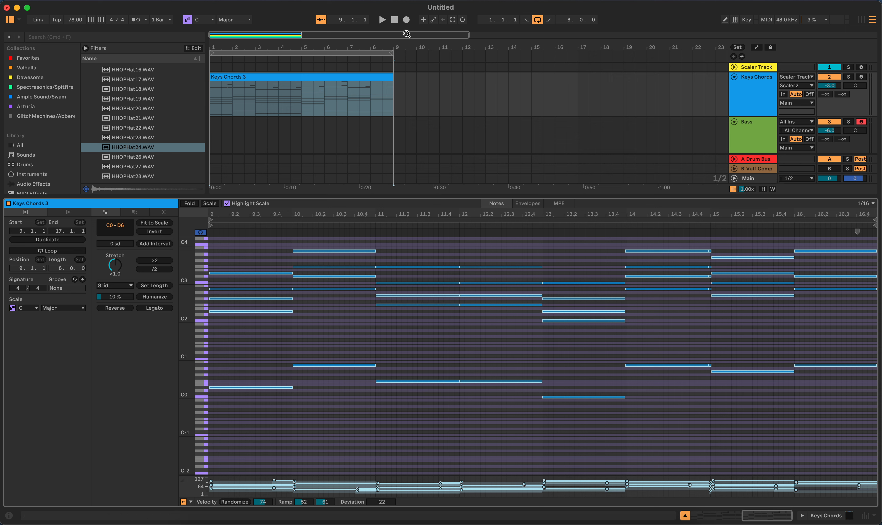
Record an eight-bar bass line onto the Bass track and disarm the track
{"action": "left_click", "coordinate": [407, 20]}
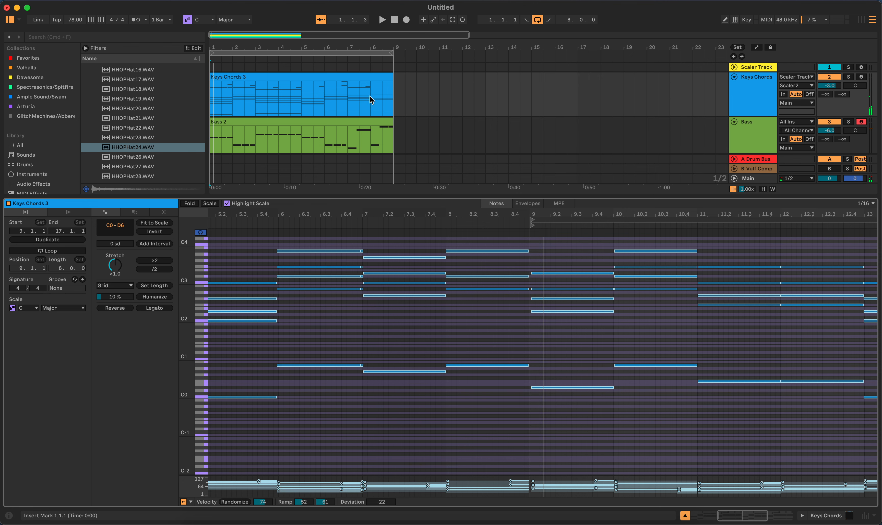
{"action": "key", "text": "shift+Tab"}
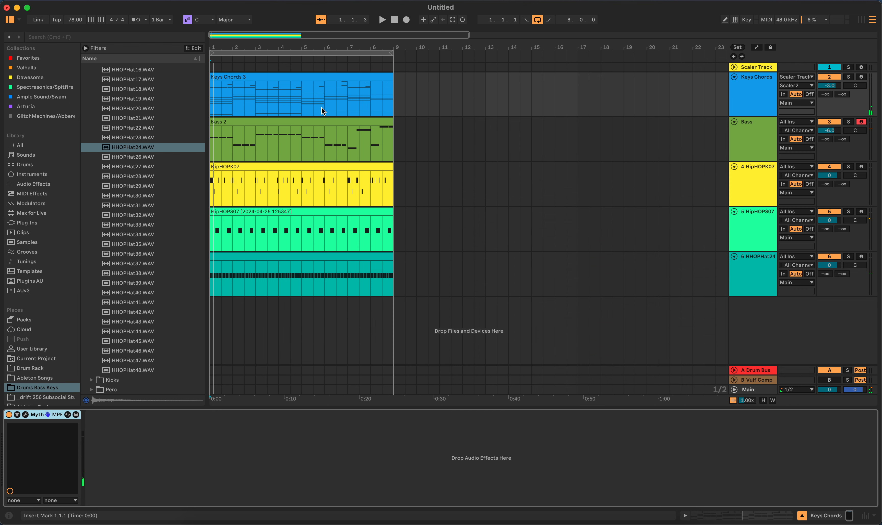
{"action": "left_click", "coordinate": [862, 123]}
Set the velocity deviation of all notes in the Bass clip to -34 and play the arrangement back
{"action": "left_click_drag", "start_coordinate": [307, 156], "coordinate": [367, 157]}
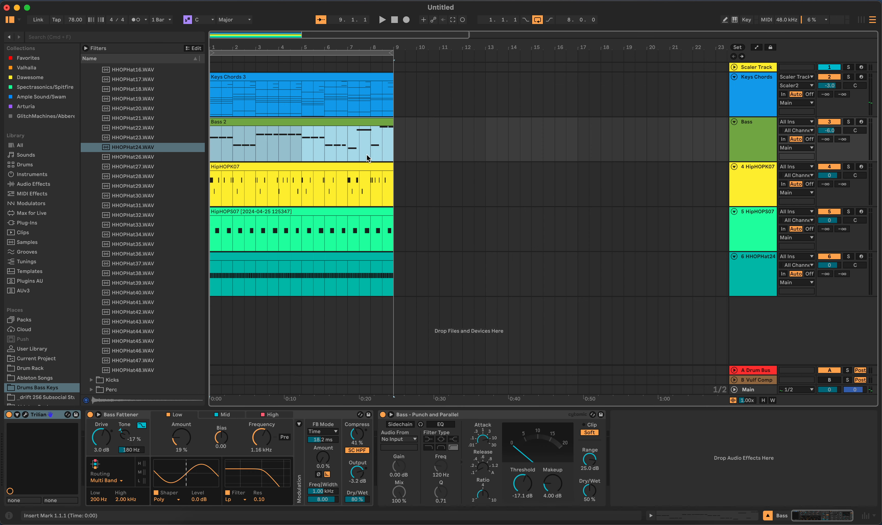
{"action": "key", "text": "shift+Tab"}
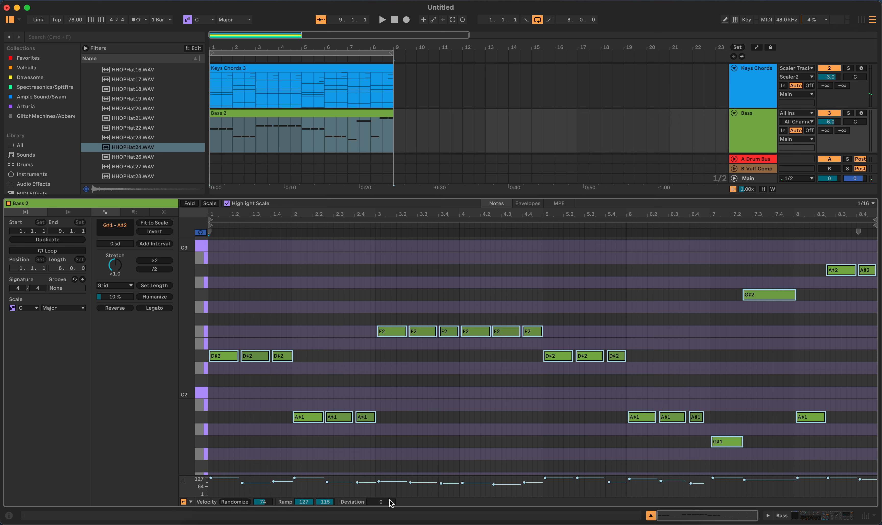
{"action": "left_click_drag", "start_coordinate": [391, 503], "coordinate": [391, 515]}
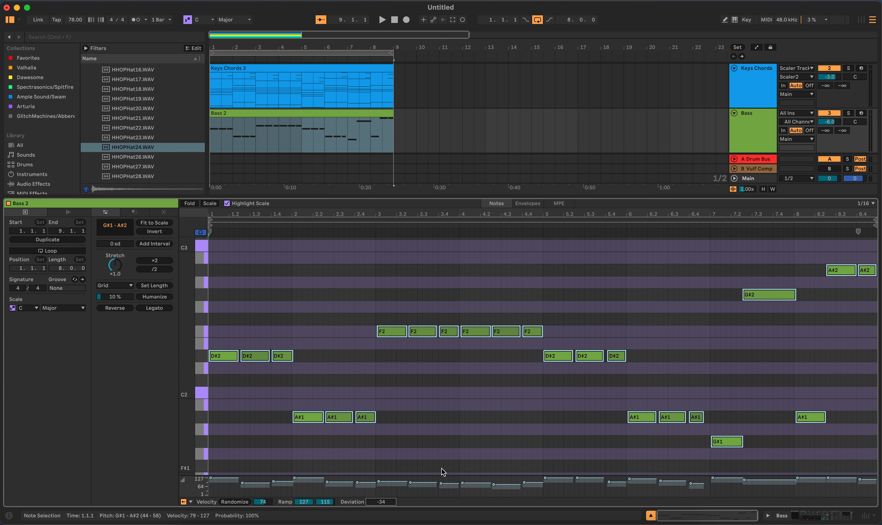
{"action": "key", "text": "shift+Tab"}
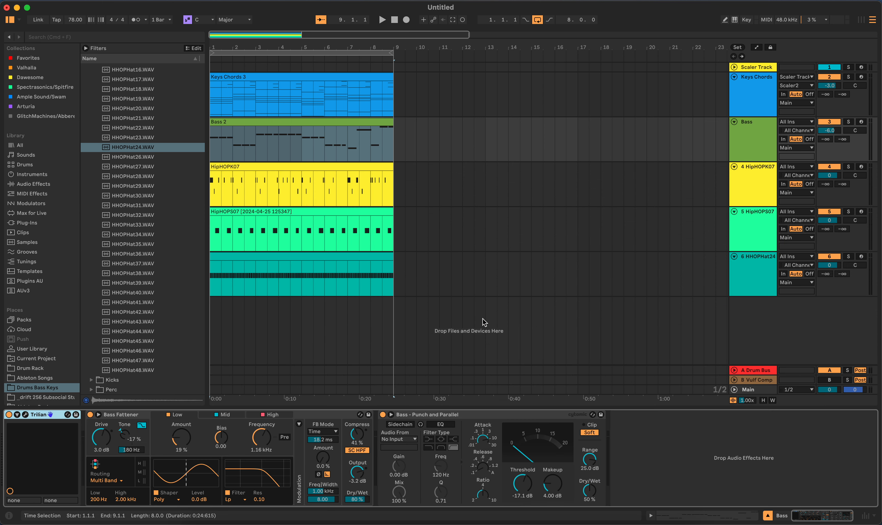
{"action": "key", "text": "space"}
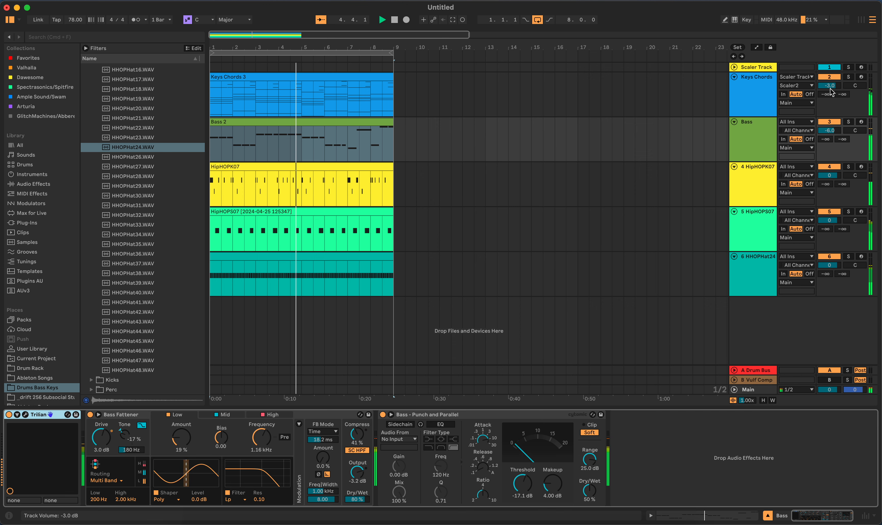
Open Myth on the Keys Chords track and adjust the wet level of the Grains effect in FX 2
{"action": "left_click", "coordinate": [416, 92]}
{"action": "left_click", "coordinate": [25, 415]}
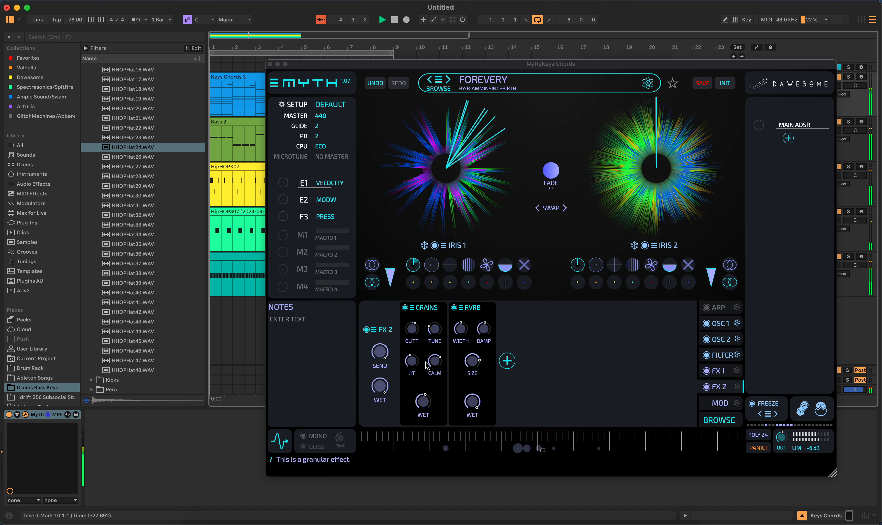
{"action": "left_click", "coordinate": [423, 401]}
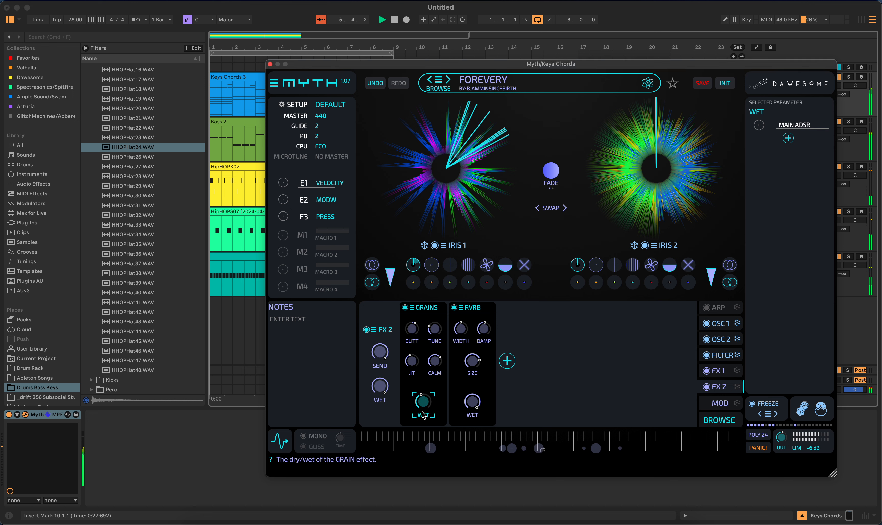
{"action": "left_click", "coordinate": [422, 412]}
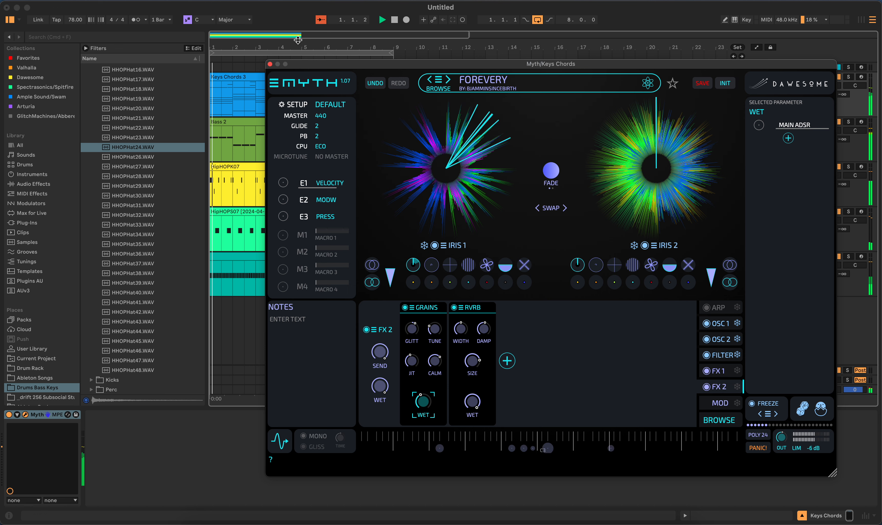
Bypass and re-enable the Grains and RVRB effects in turn to compare the chord sound during playback
{"action": "left_click", "coordinate": [405, 309]}
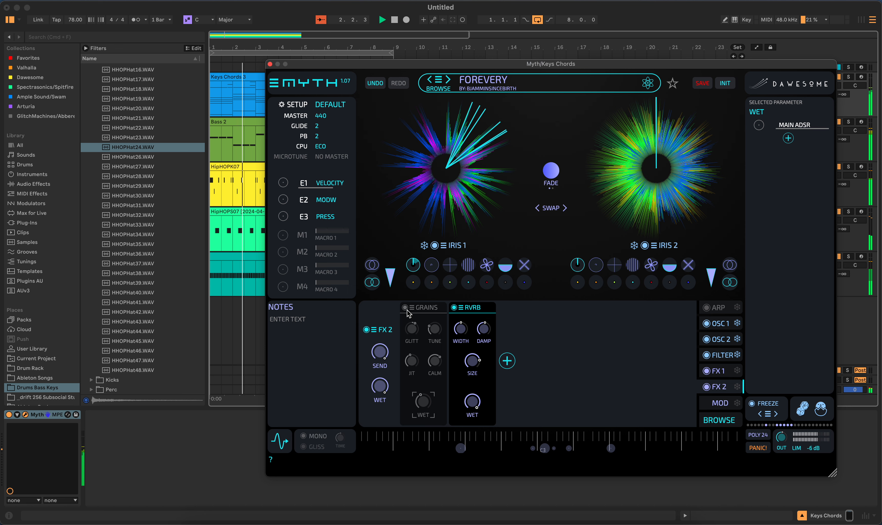
{"action": "left_click", "coordinate": [406, 310]}
{"action": "left_click", "coordinate": [453, 309]}
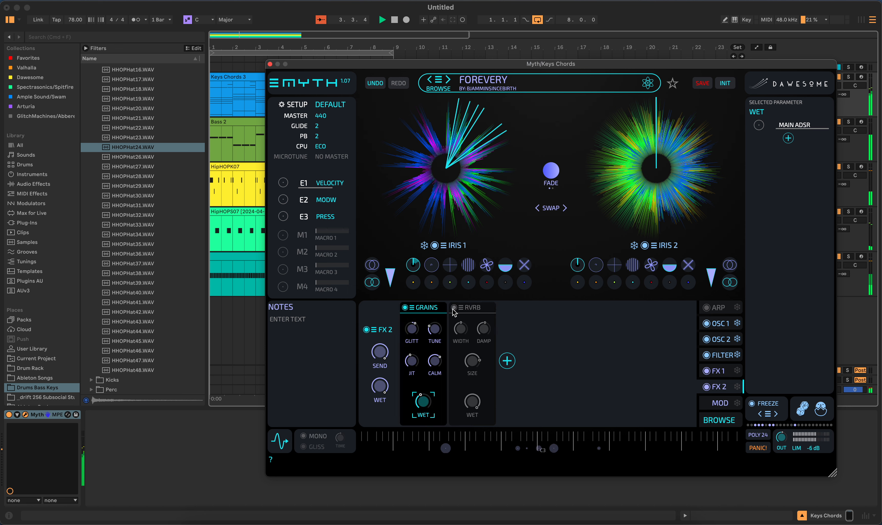
{"action": "left_click", "coordinate": [454, 308]}
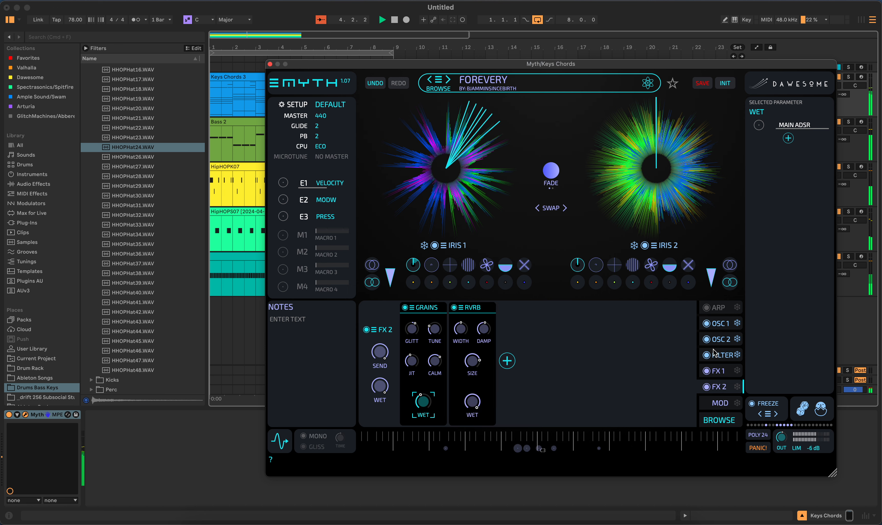
Bypass and re-enable the LPF and Multi Filter modules in Myth's filter section to compare the chord sound during playback
{"action": "left_click", "coordinate": [719, 356]}
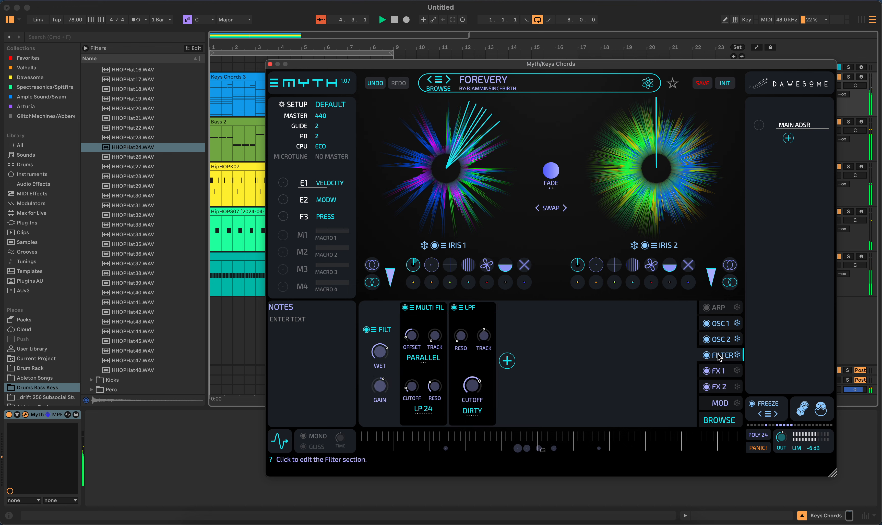
{"action": "left_click", "coordinate": [455, 307]}
{"action": "left_click", "coordinate": [455, 307]}
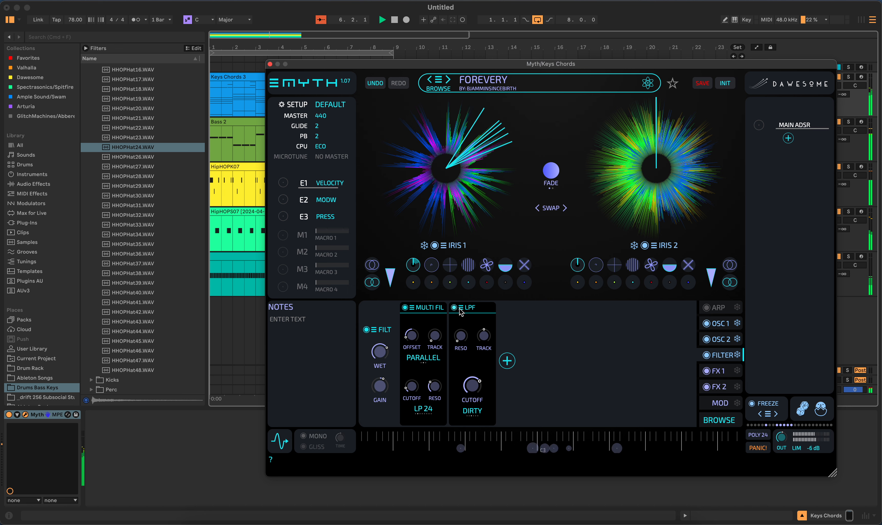
{"action": "left_click", "coordinate": [405, 308]}
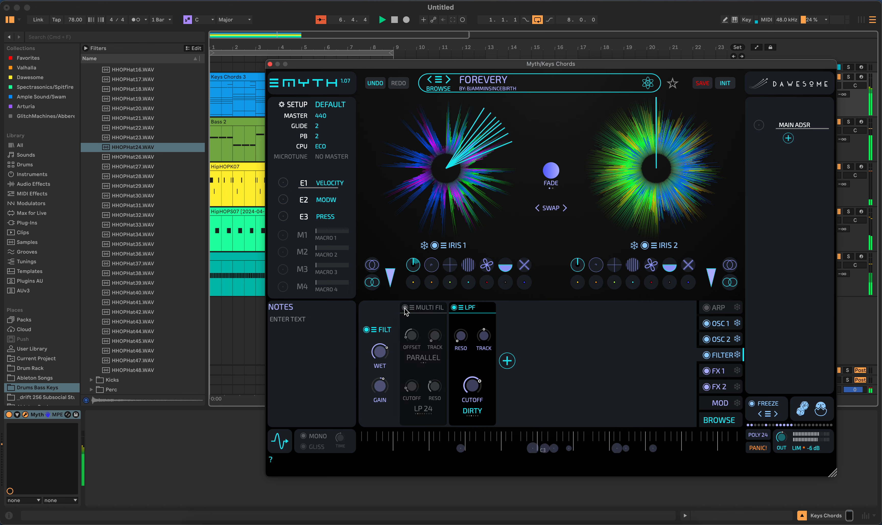
{"action": "left_click", "coordinate": [404, 307]}
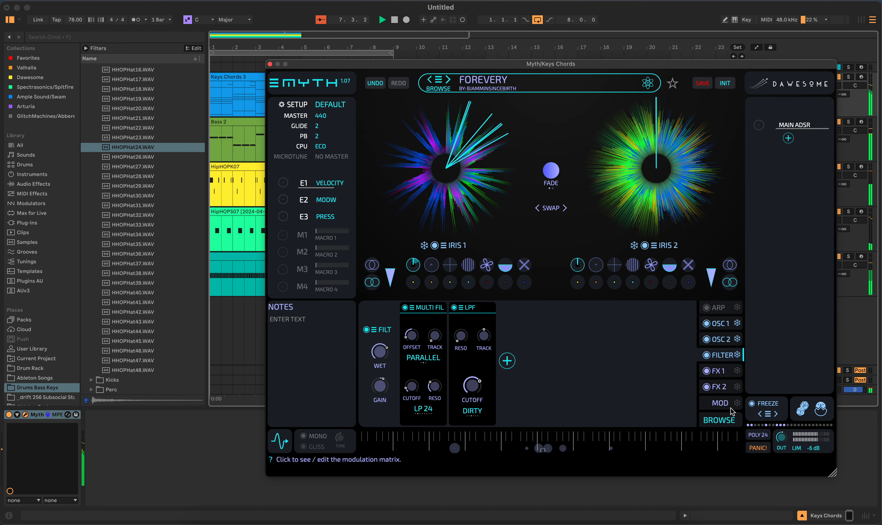
Review Myth's modulation matrix, stop playback, and examine the OSC 1 and OSC 2 modules before closing the synth window
{"action": "left_click", "coordinate": [720, 404]}
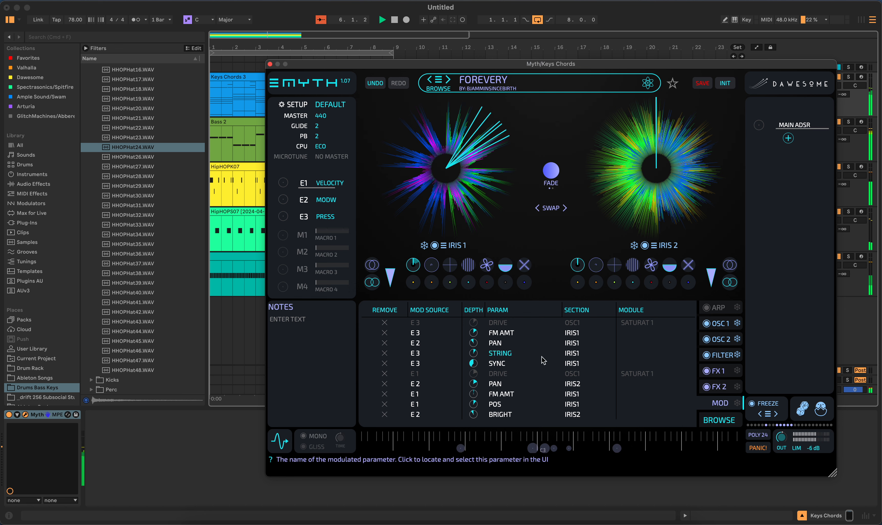
{"action": "left_click", "coordinate": [394, 19]}
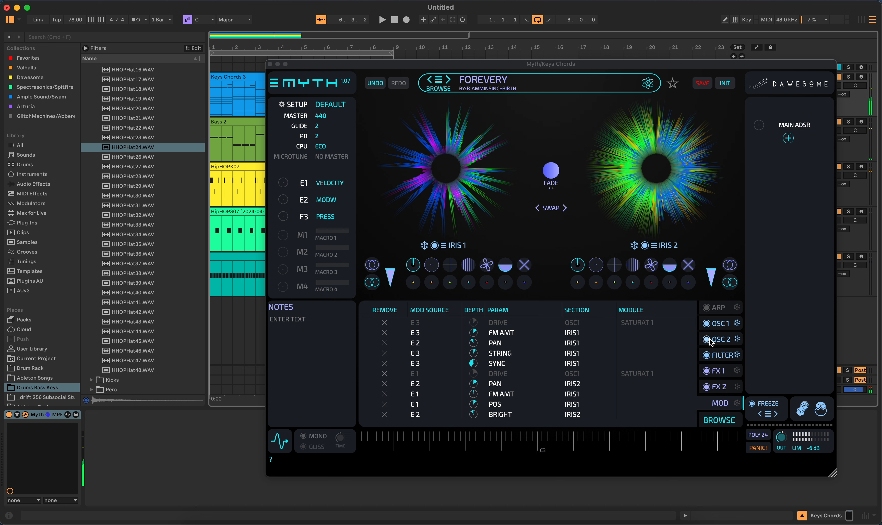
{"action": "left_click", "coordinate": [723, 327]}
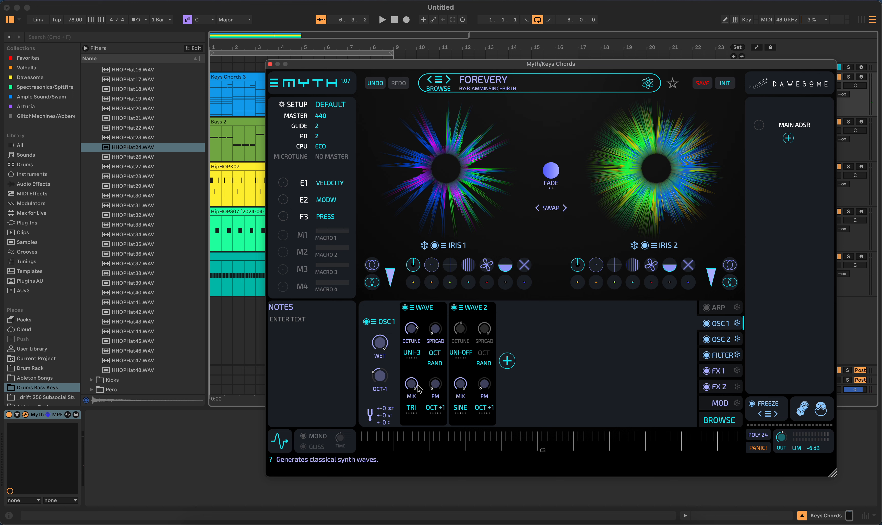
{"action": "left_click", "coordinate": [720, 341]}
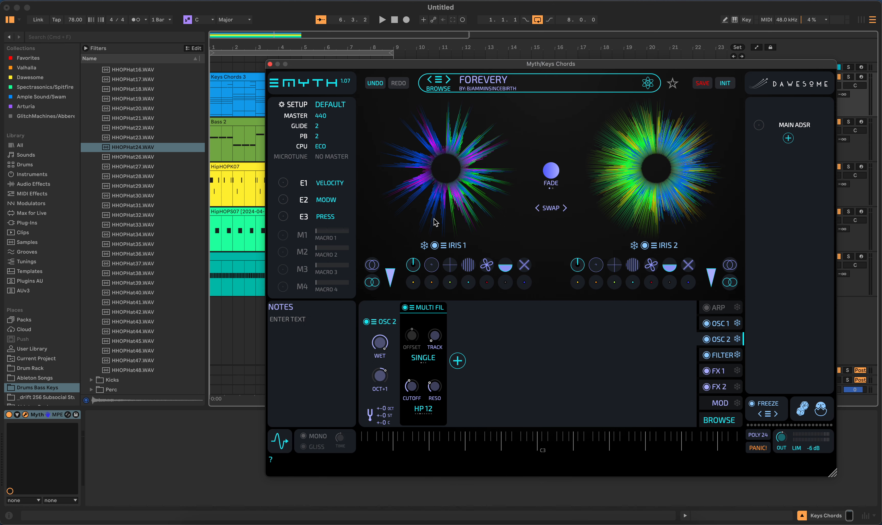
{"action": "left_click", "coordinate": [269, 64]}
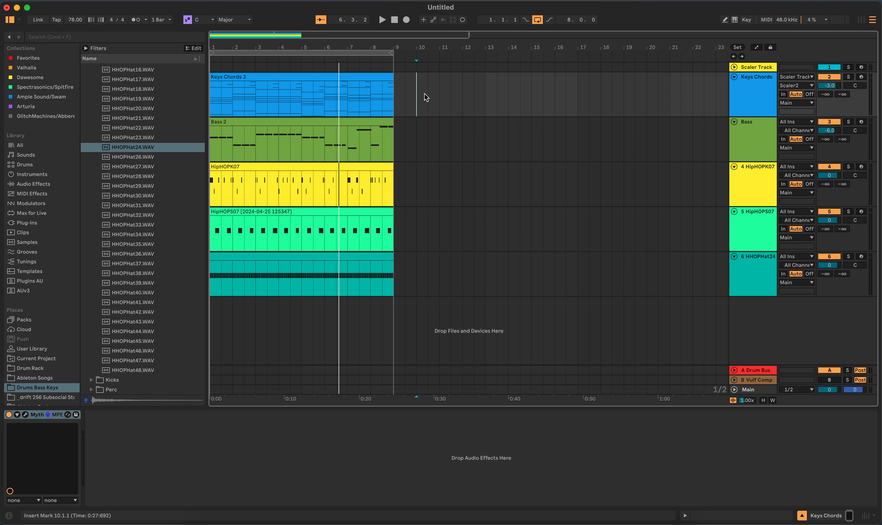
{"action": "left_click", "coordinate": [375, 76]}
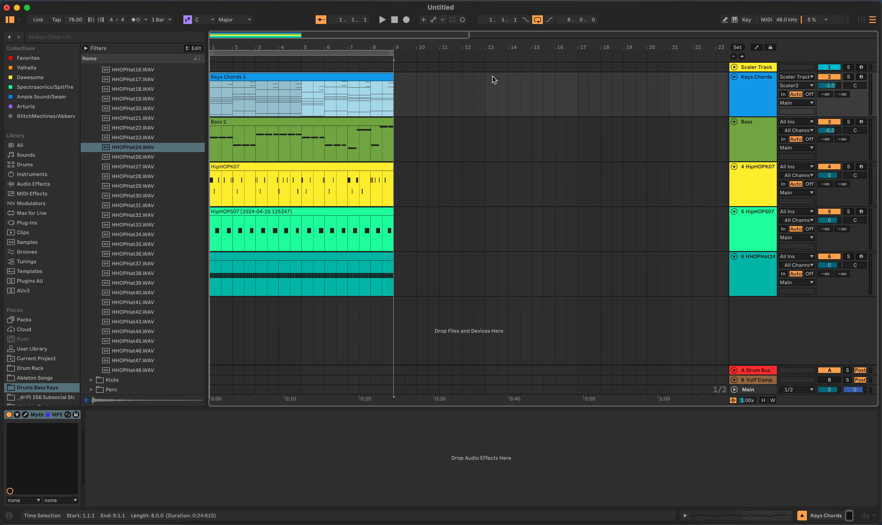
{"action": "left_click", "coordinate": [405, 100]}
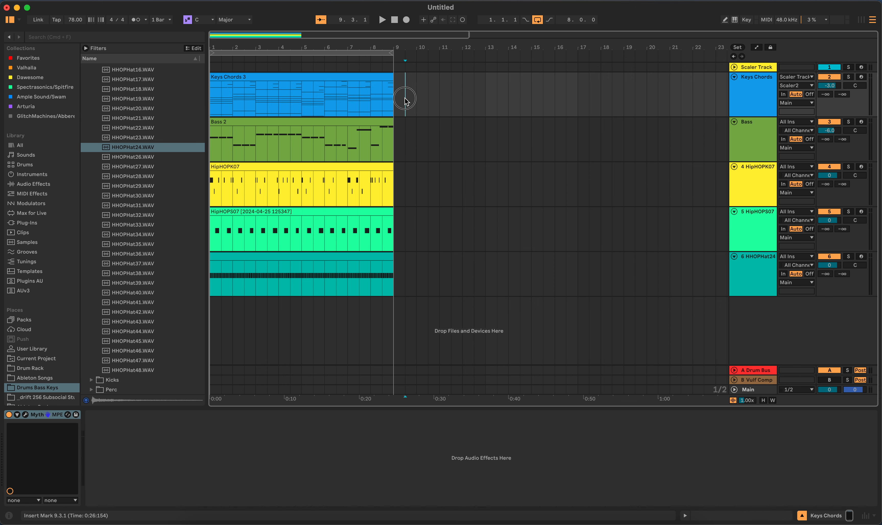
{"action": "left_click", "coordinate": [26, 416]}
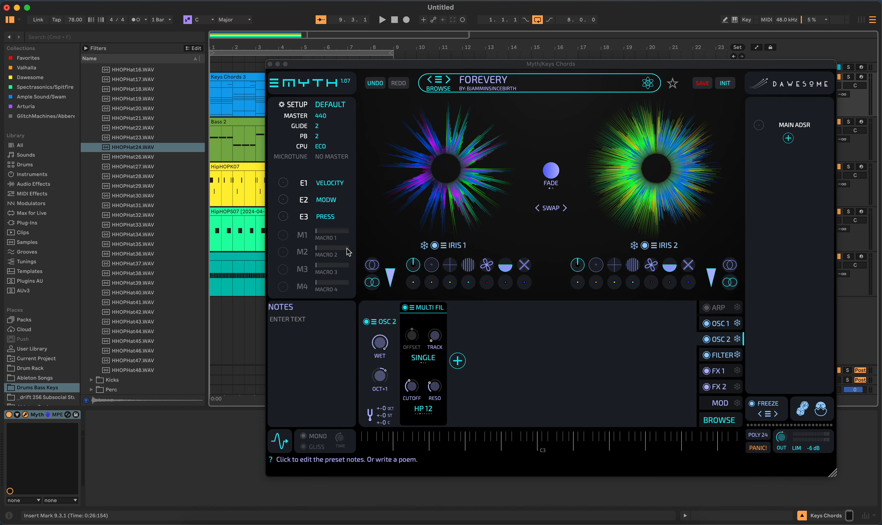
{"action": "left_click", "coordinate": [271, 64]}
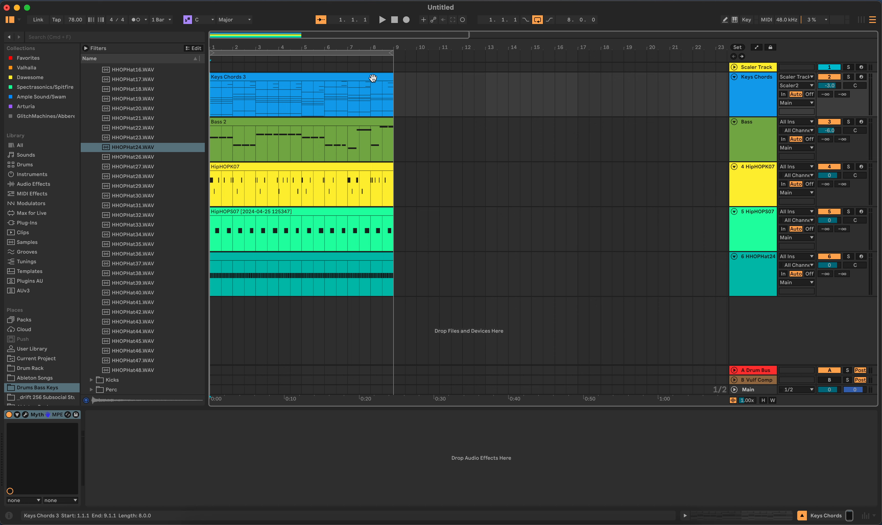
During playback, try sending the kick, snare and hi-hat tracks to the Drum Bus return at -17.5, -17.8 and -19.4 dB
{"action": "key", "text": "space"}
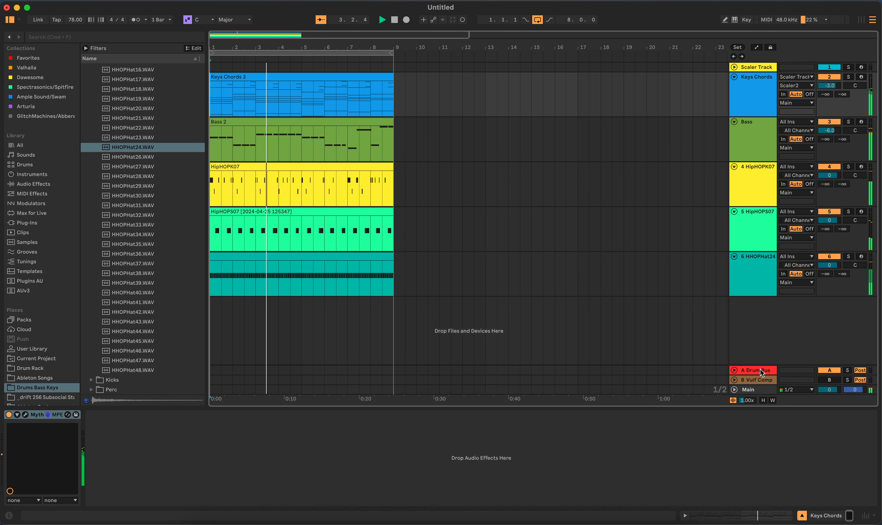
{"action": "left_click", "coordinate": [866, 515]}
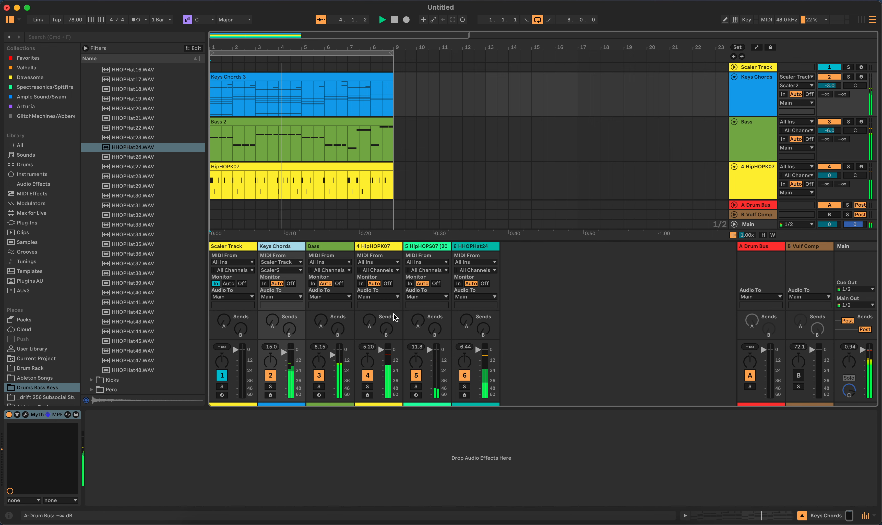
{"action": "left_click_drag", "start_coordinate": [369, 322], "coordinate": [467, 316]}
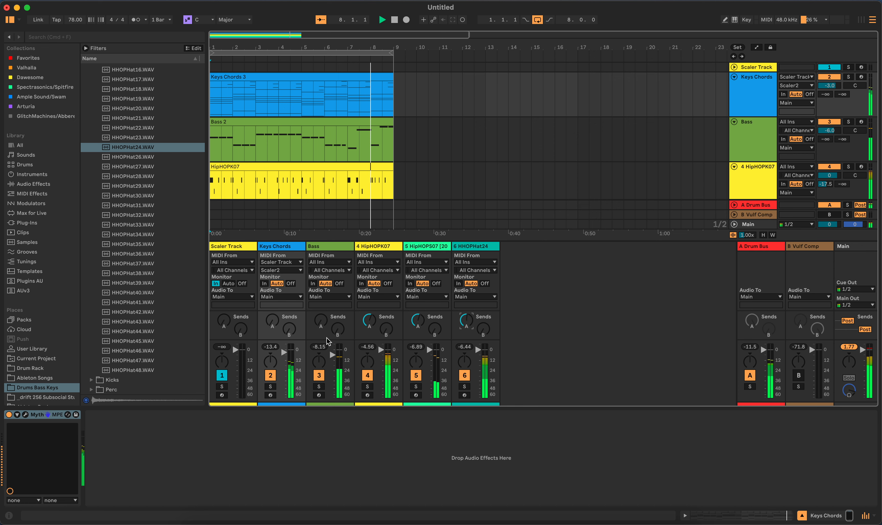
{"action": "key", "text": "Tab"}
{"action": "key", "text": "Tab"}
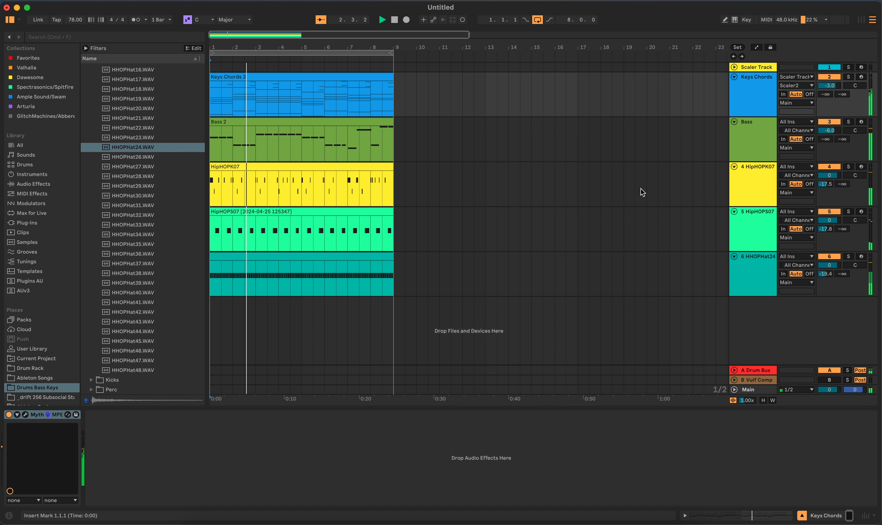
Reset the Drum Bus sends on the hi-hat, snare and kick tracks, set the hi-hat track volume to -3.0 dB, and stop playback
{"action": "left_click", "coordinate": [826, 275]}
{"action": "key", "text": "Delete"}
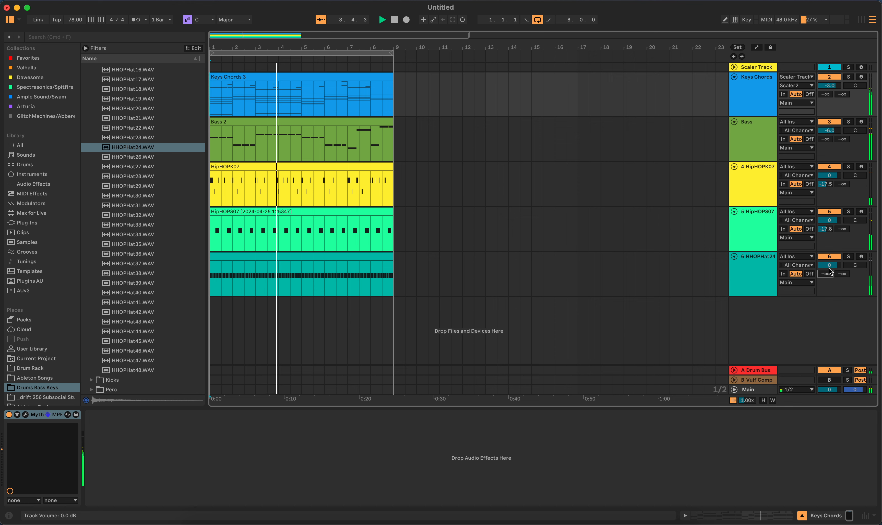
{"action": "left_click_drag", "start_coordinate": [829, 266], "coordinate": [829, 276]}
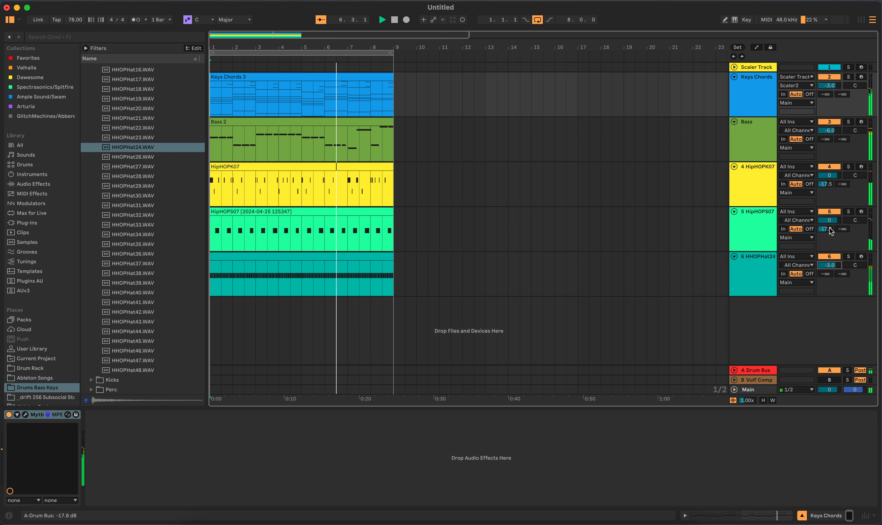
{"action": "double_click", "coordinate": [829, 231]}
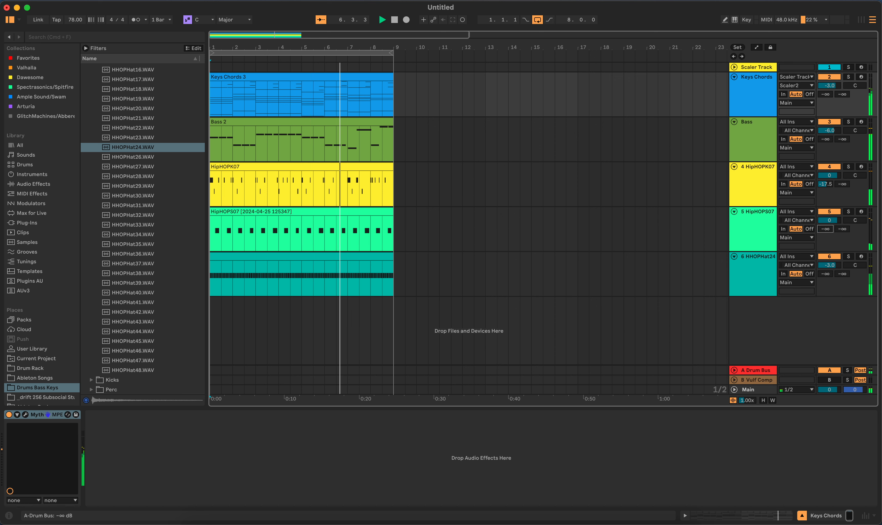
{"action": "double_click", "coordinate": [827, 184]}
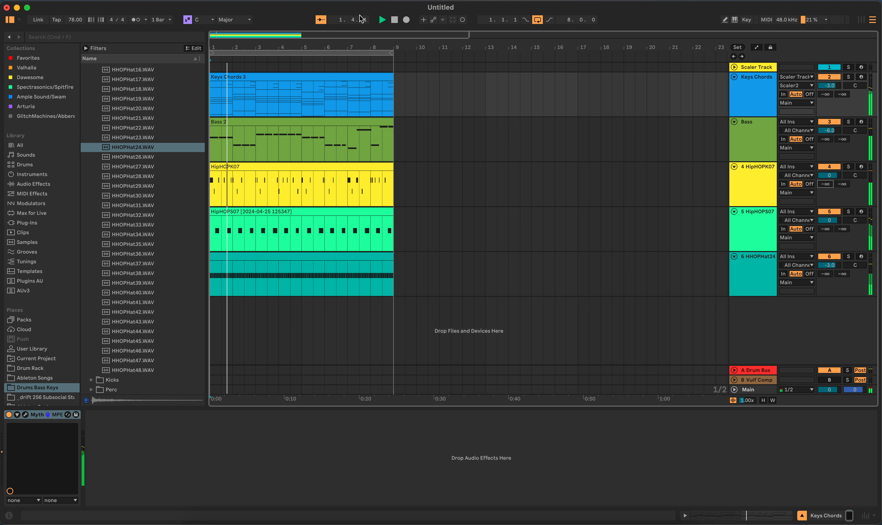
{"action": "left_click", "coordinate": [392, 21]}
{"action": "left_click", "coordinate": [394, 20]}
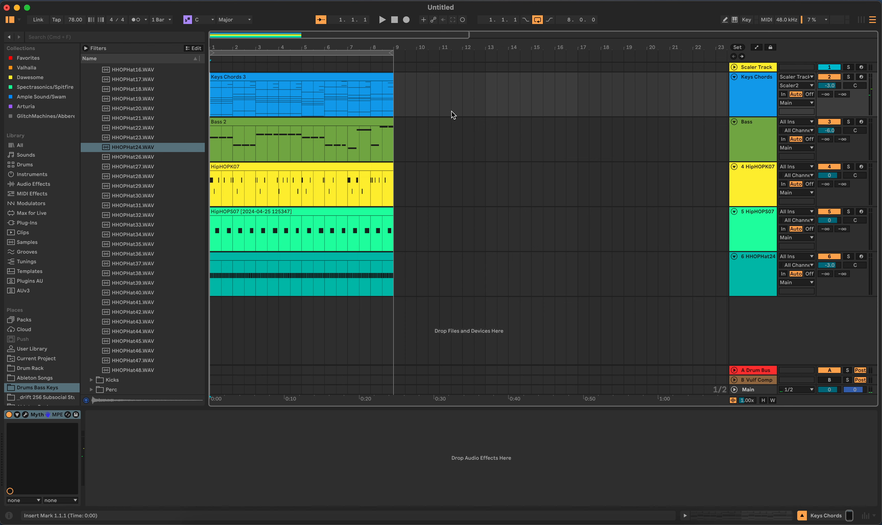
Reopen Myth on the Keys Chords track and play the arrangement from the start to check the CPU load
{"action": "left_click", "coordinate": [416, 99]}
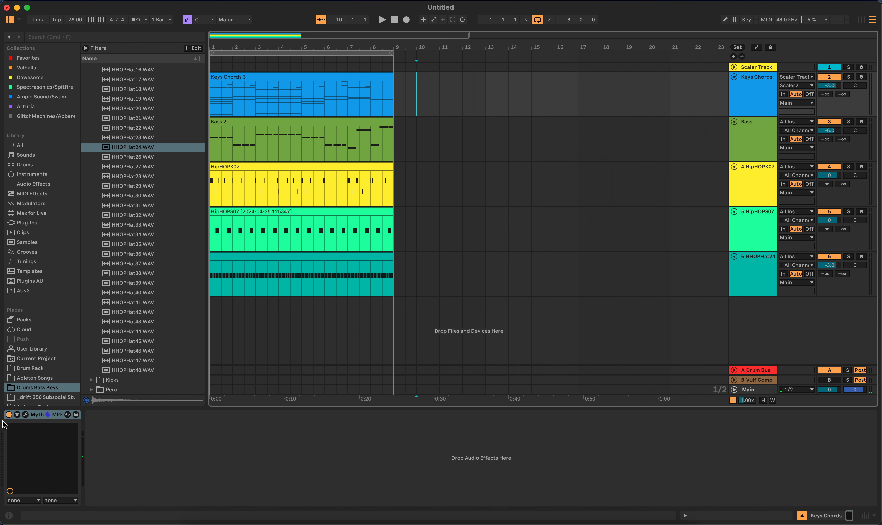
{"action": "left_click", "coordinate": [36, 415]}
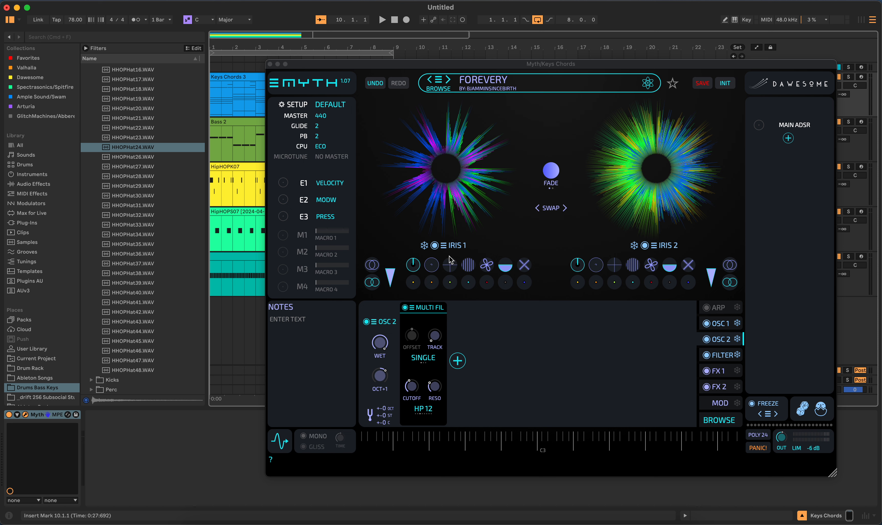
{"action": "left_click_drag", "start_coordinate": [343, 68], "coordinate": [339, 78]}
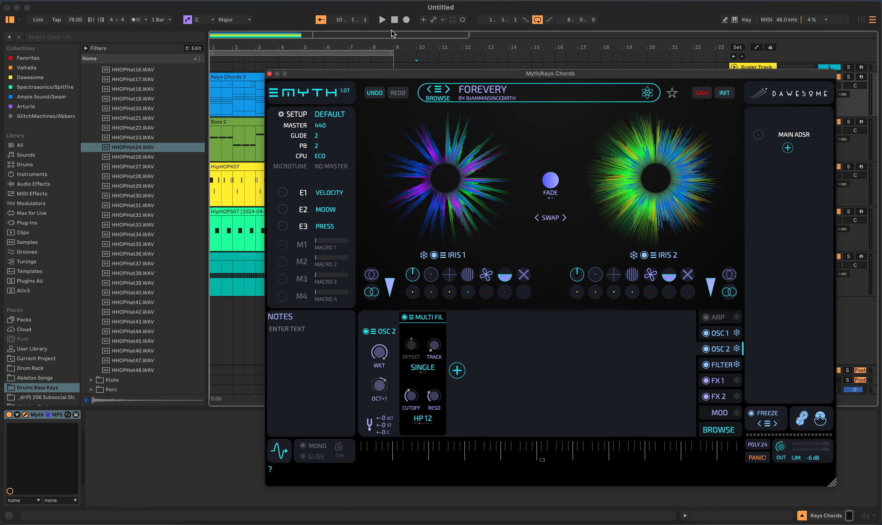
{"action": "left_click", "coordinate": [382, 20]}
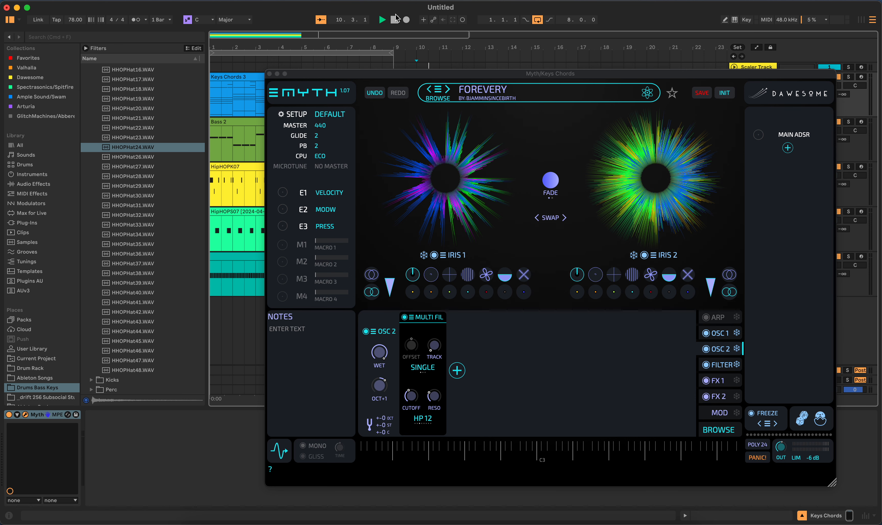
{"action": "double_click", "coordinate": [394, 21]}
{"action": "left_click", "coordinate": [383, 21]}
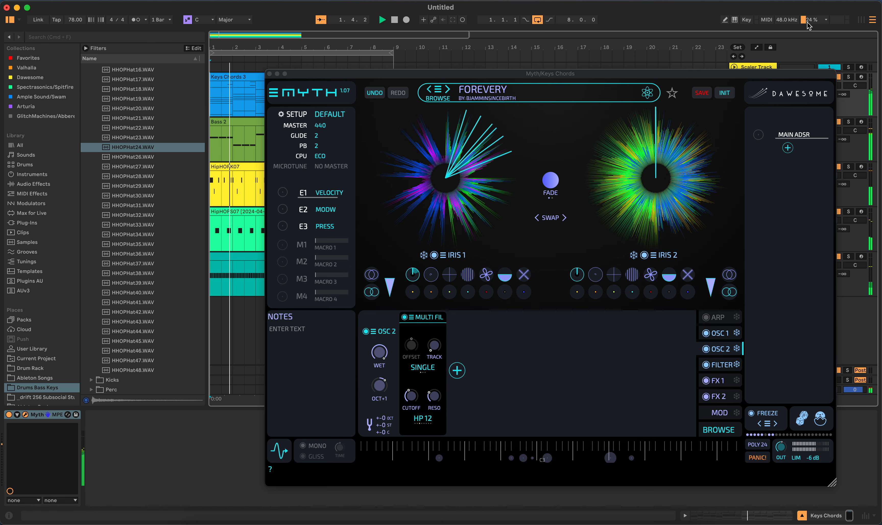
{"action": "left_click", "coordinate": [393, 22]}
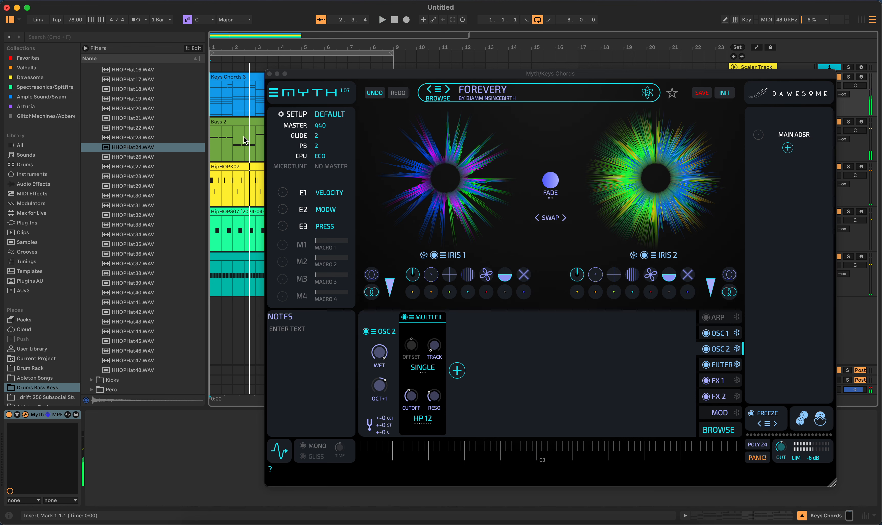